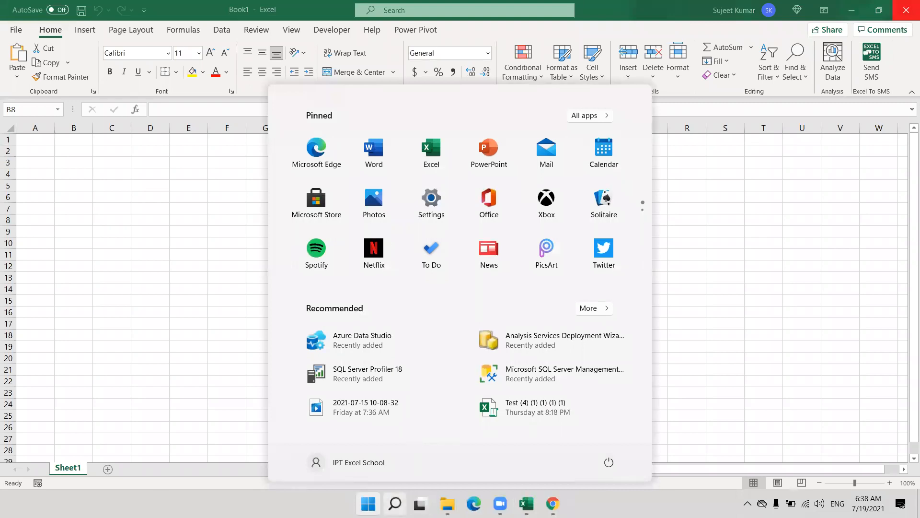
Search the Start menu for 'obs' and launch OBS Studio (64bit).
left_click(395, 504)
type("obs")
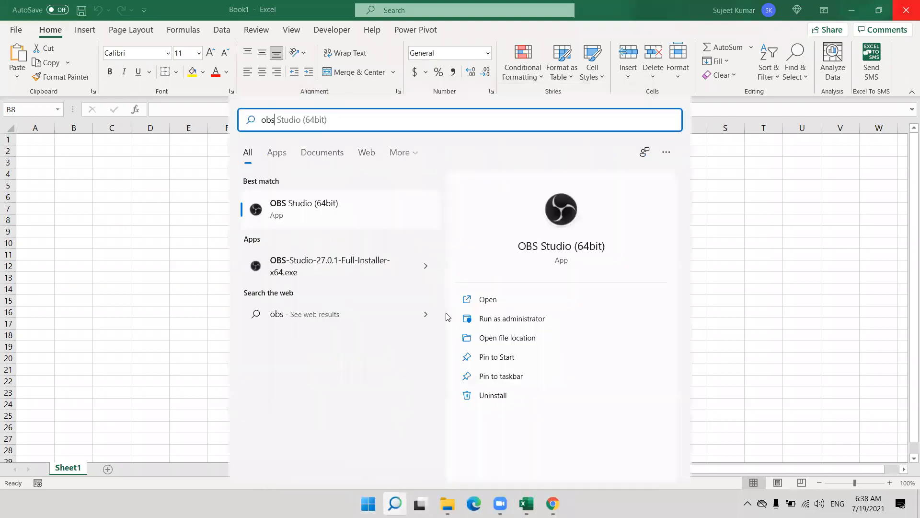
left_click(529, 245)
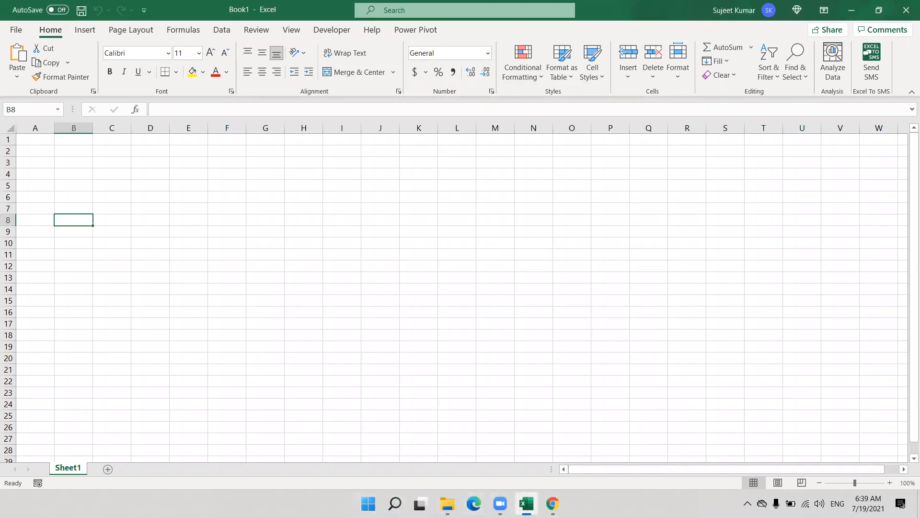
Enter =RANDBETWEEN(10,100) in cell A2, which returns 87.
key("super+d")
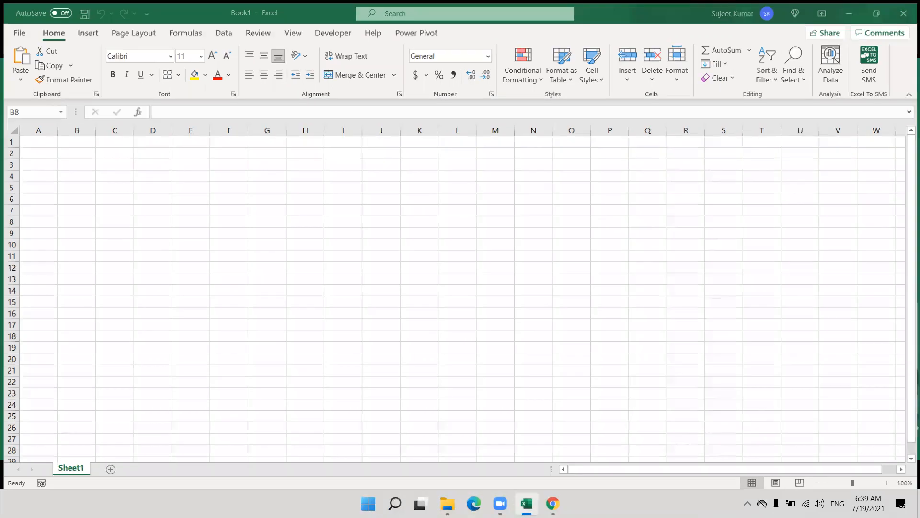
key("super+d")
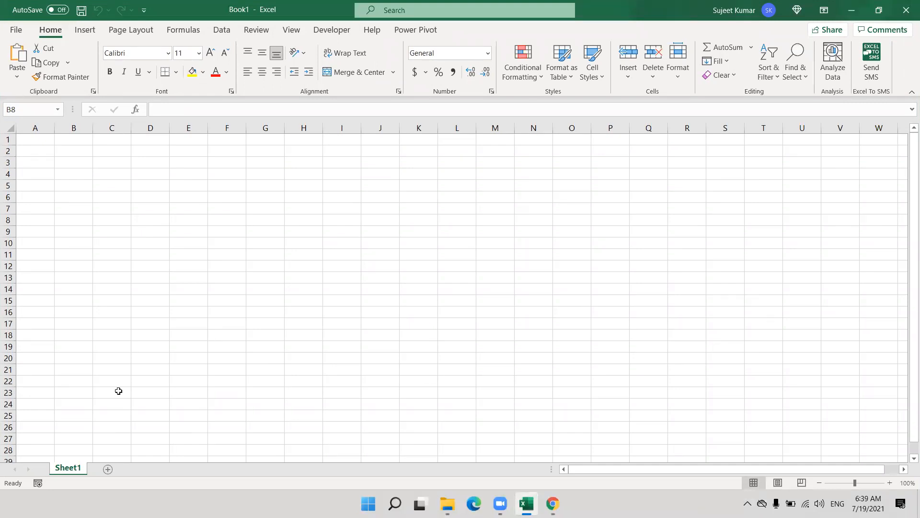
left_click(49, 152)
type("=")
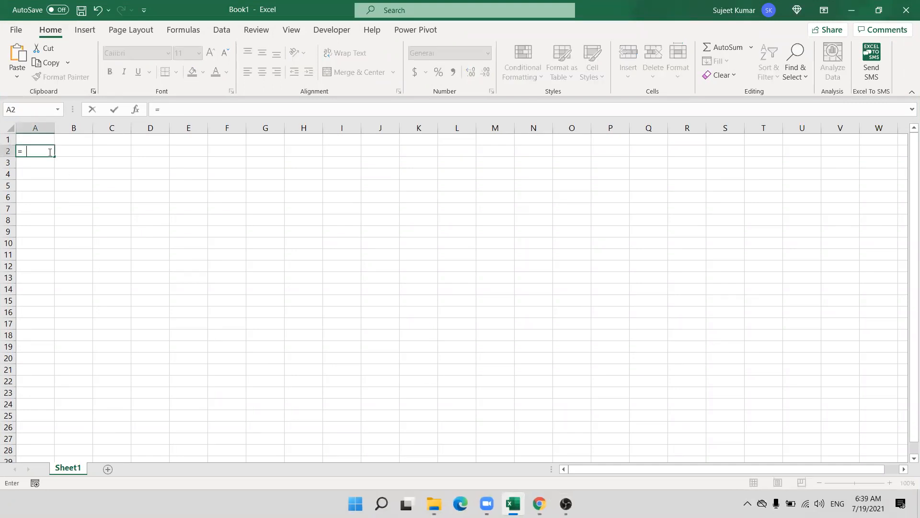
type("ra")
key("Down")
key("Down")
key("Down")
key("Tab")
type("0")
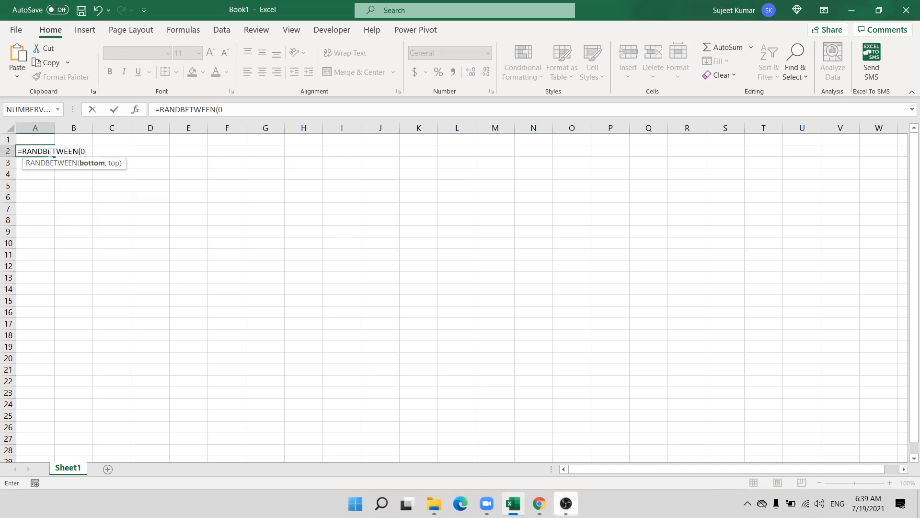
key("BackSpace")
type("10")
type(",100")
key("Return")
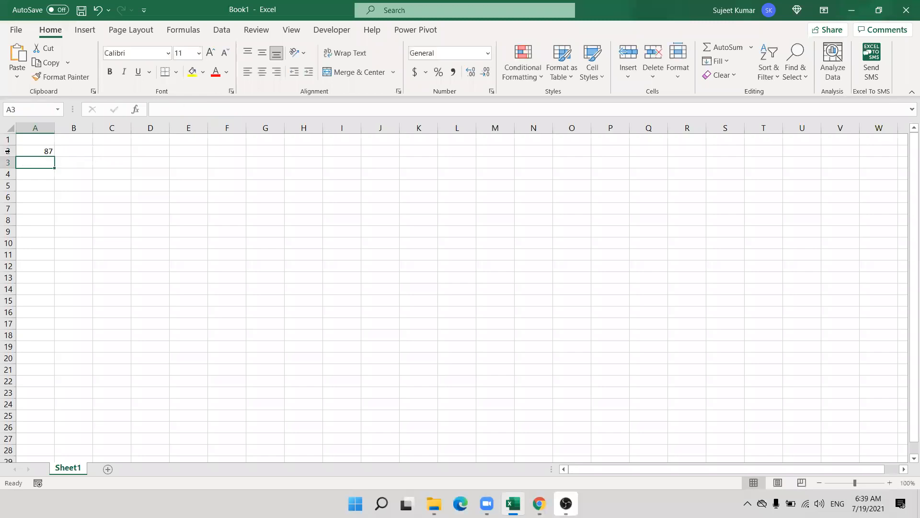
Fill the RANDBETWEEN formula across A2:L25 and paste it back as fixed values.
left_click_drag(47, 152, 452, 418)
key("ctrl+r")
key("ctrl+d")
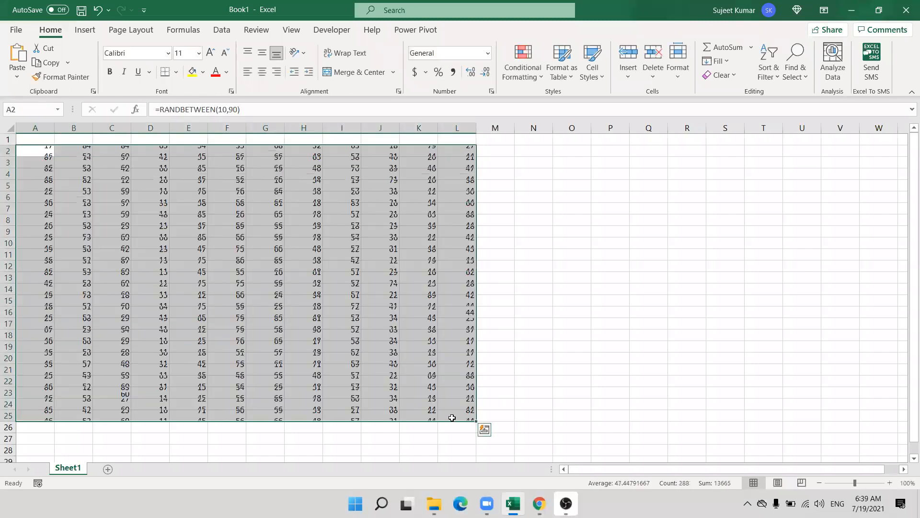
key("ctrl+c")
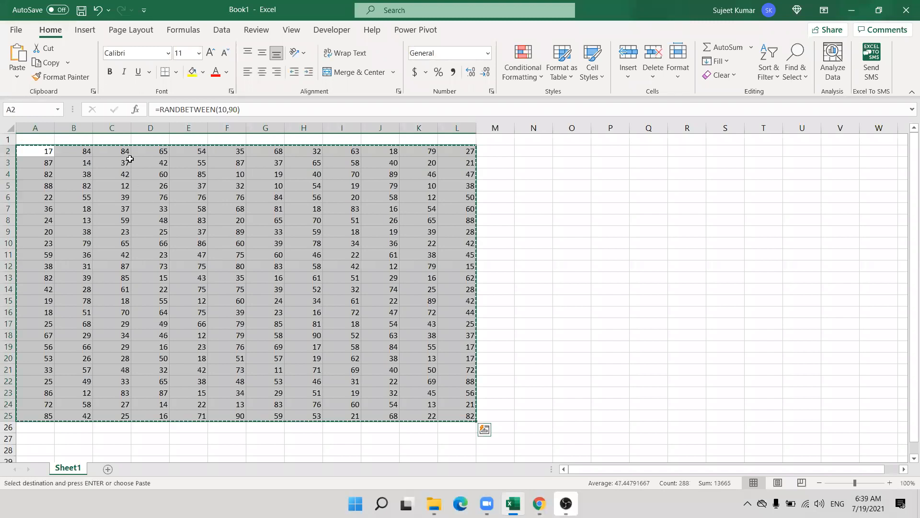
left_click(17, 77)
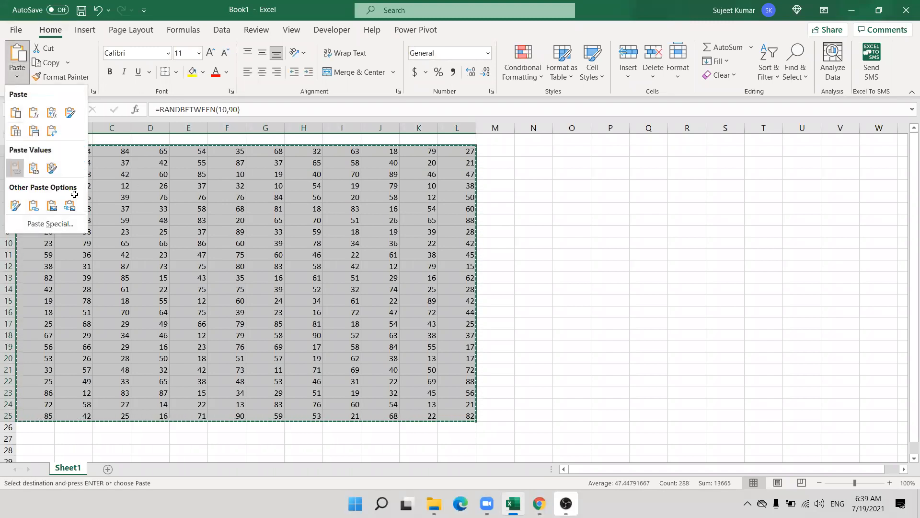
left_click(15, 168)
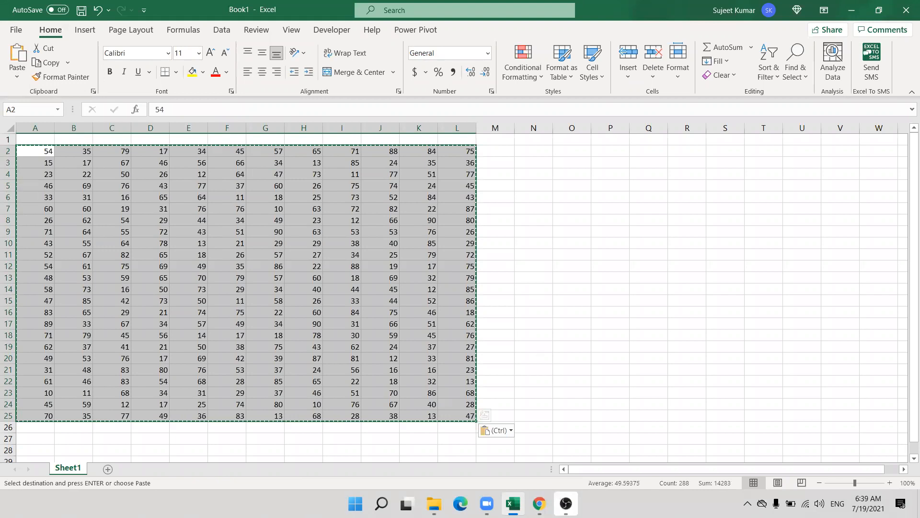
Deselect the range and briefly check the OBS window before returning to the workbook.
left_click(533, 279)
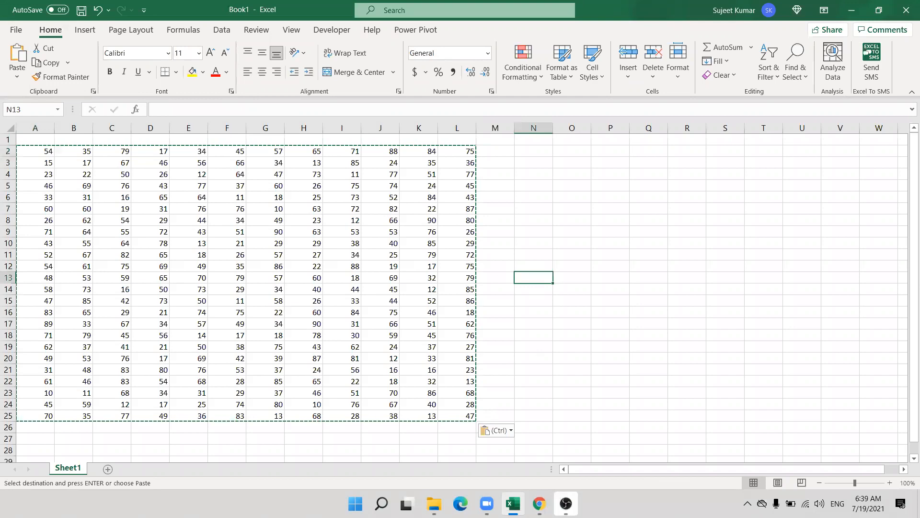
left_click(565, 504)
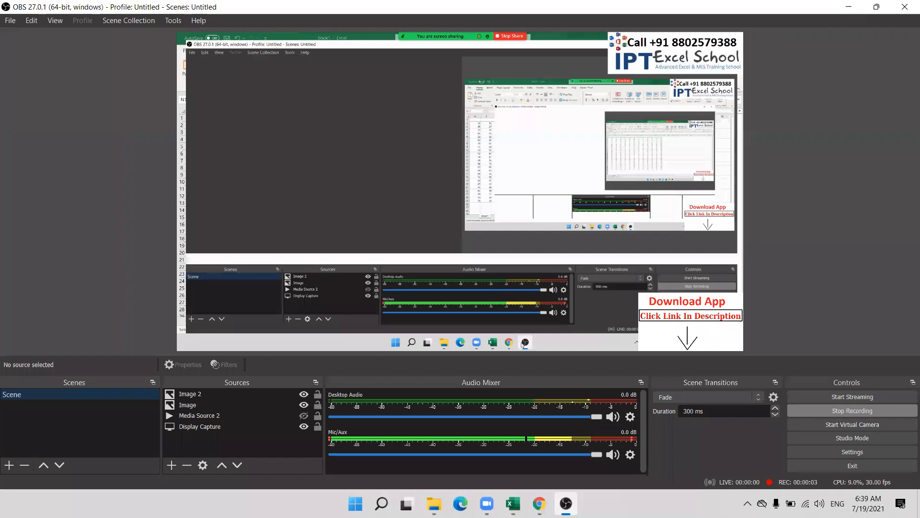
left_click(564, 506)
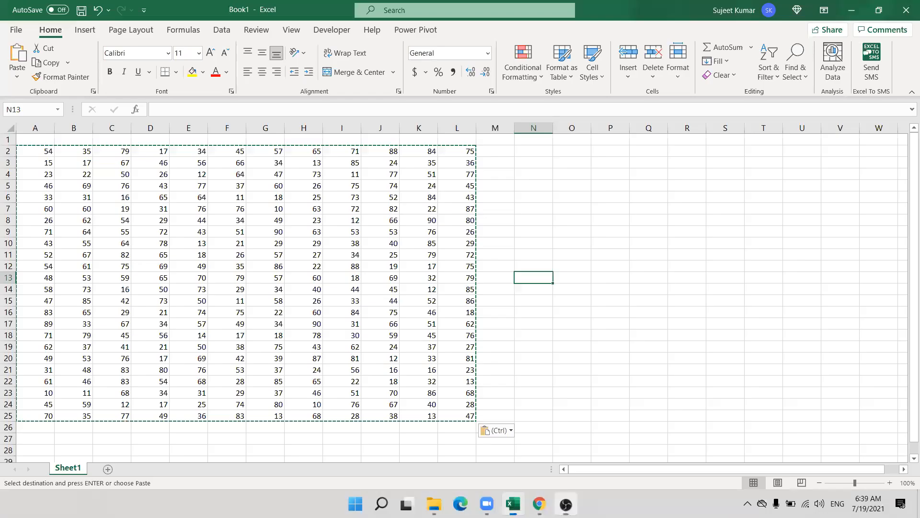
Cancel the pending copy, then open and dismiss Protect Sheet from the Sheet1 tab menu.
key("Escape")
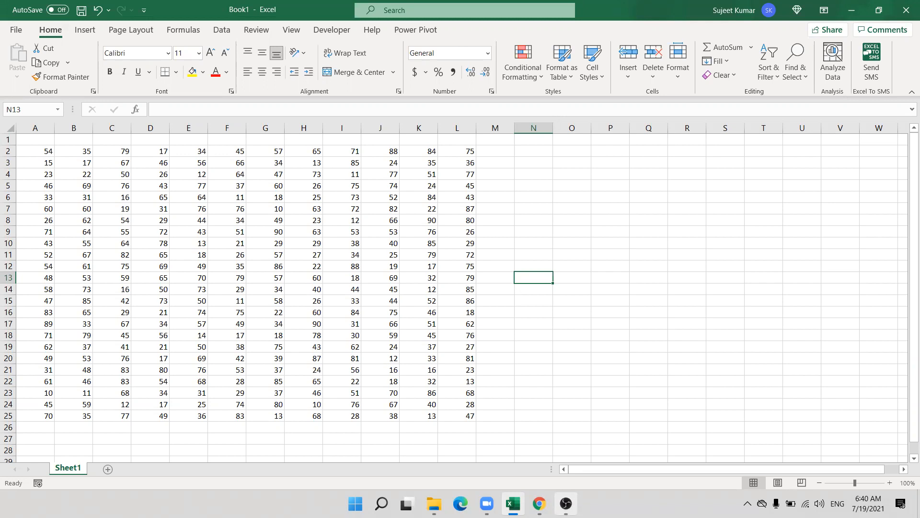
right_click(82, 469)
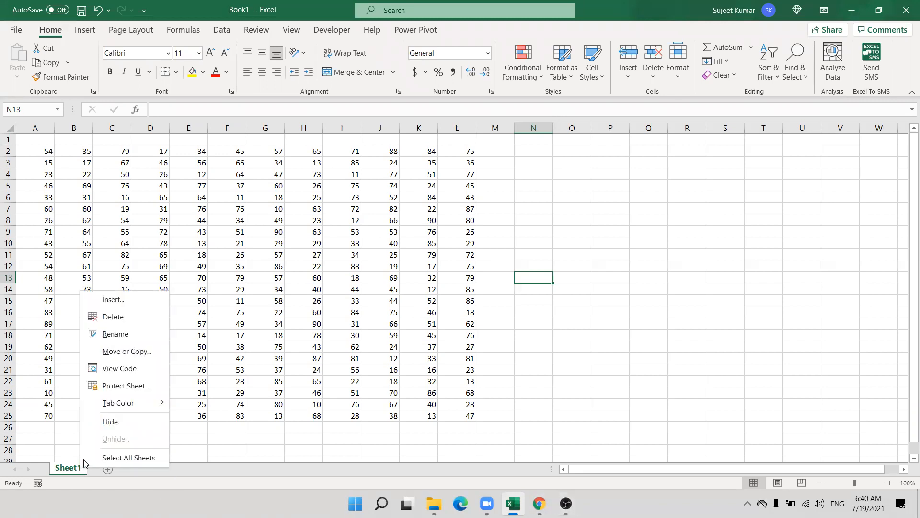
left_click(130, 385)
key("Escape")
Open and cancel Protect Sheet from Format, then show the Review tab and dismiss the comments tip.
left_click(681, 53)
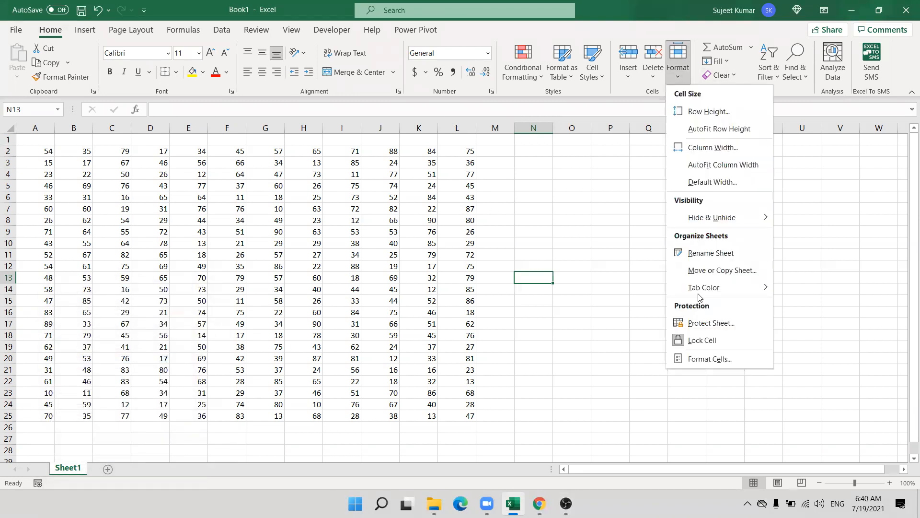
left_click(708, 326)
key("Escape")
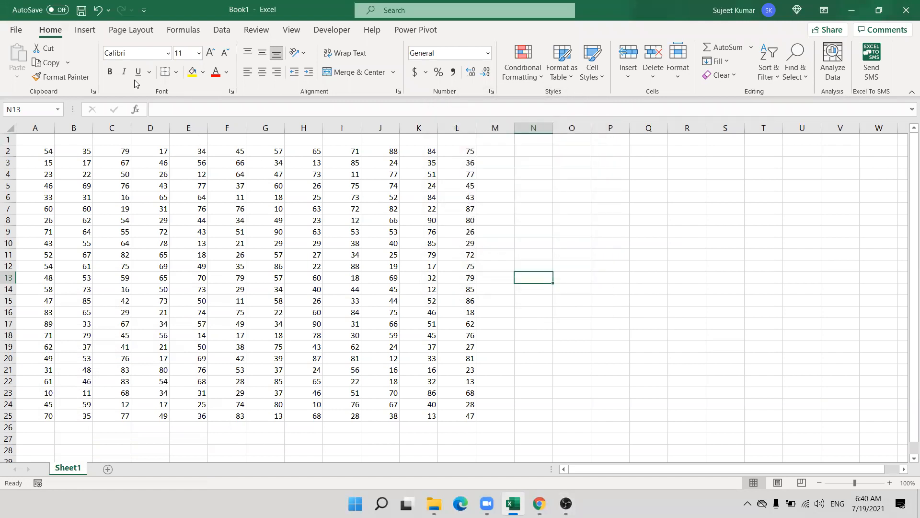
left_click(259, 31)
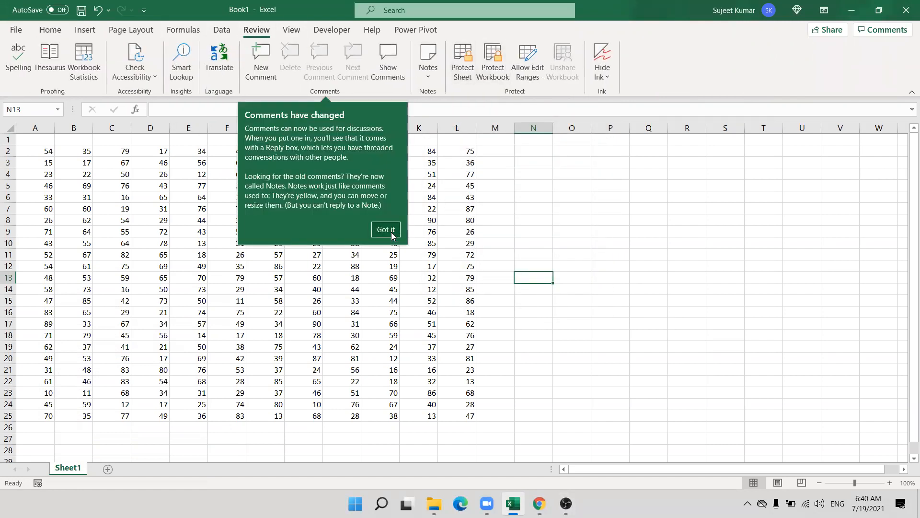
left_click(395, 234)
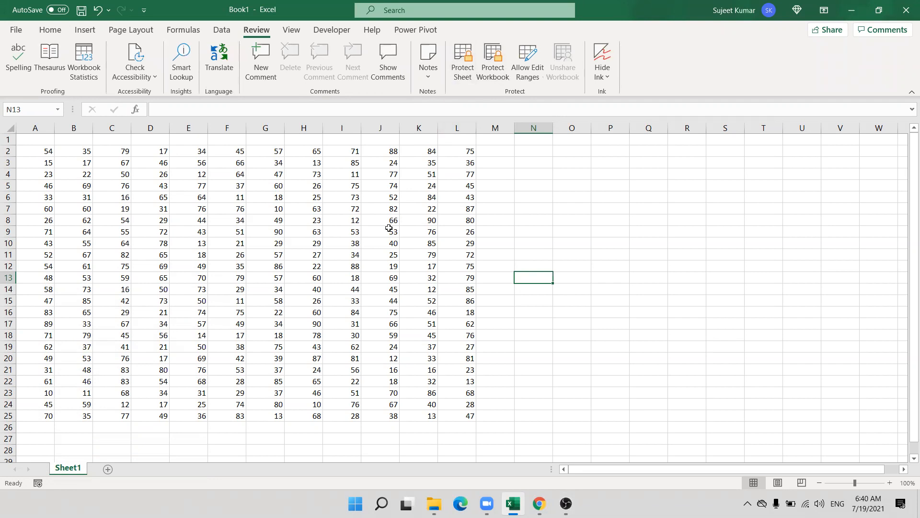
Start Review > Protect Sheet on Sheet1 and enter a sheet password, reaching Confirm Password.
left_click(462, 60)
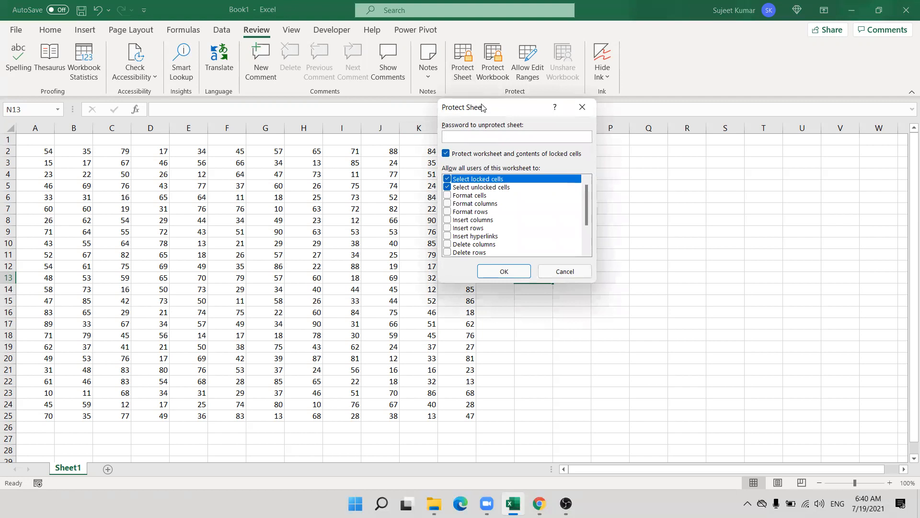
left_click_drag(477, 115, 280, 219)
type("12")
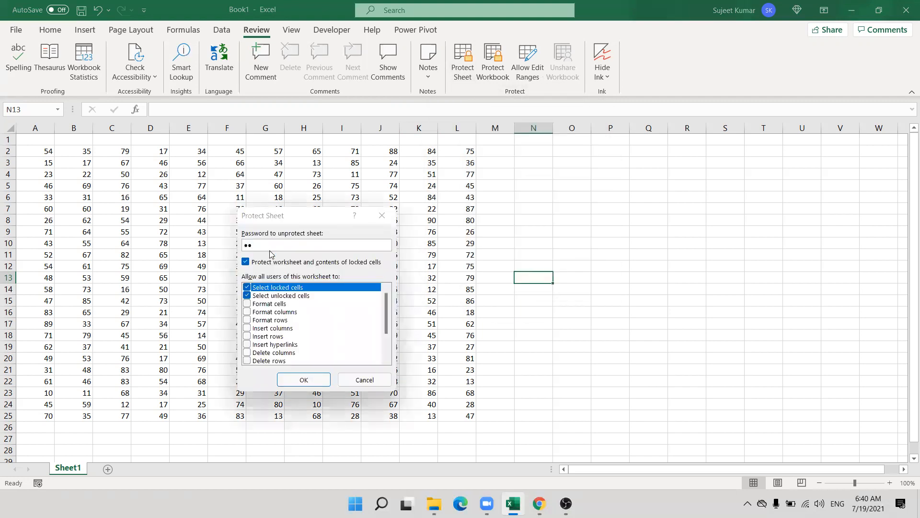
key("Return")
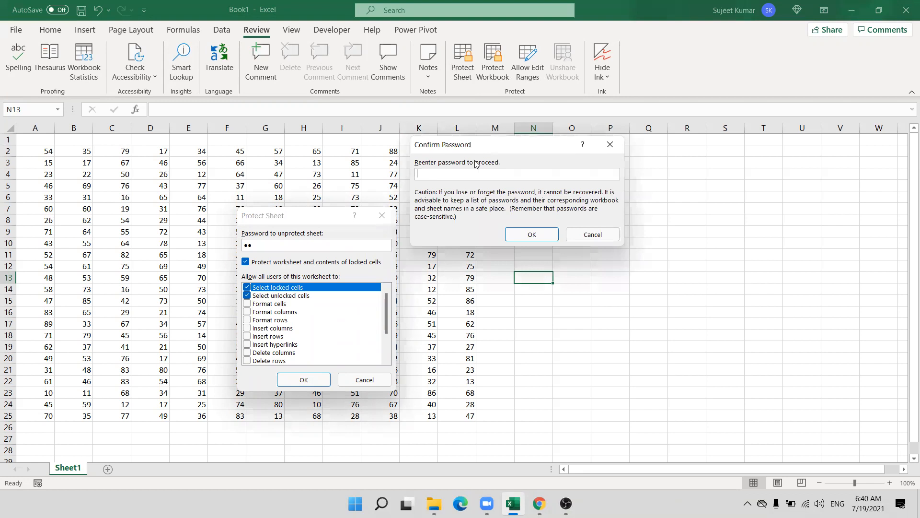
left_click_drag(487, 149, 307, 274)
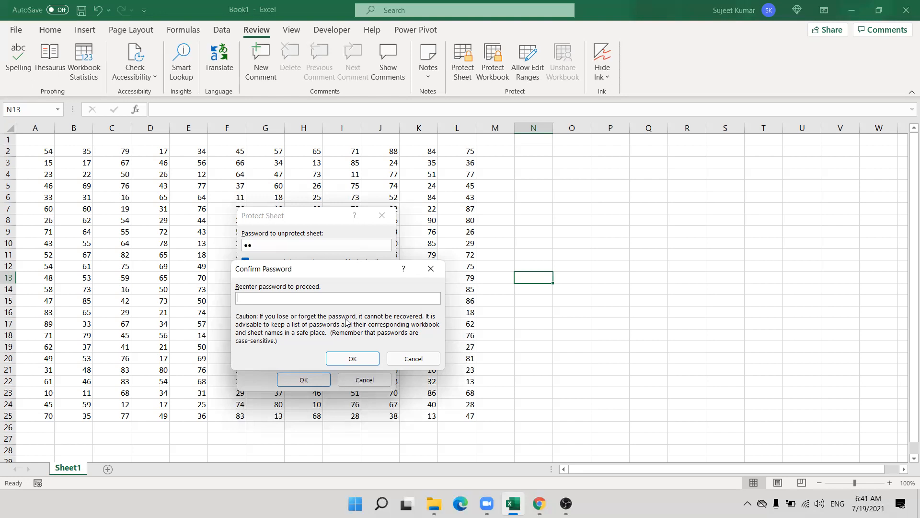
Re-enter the password to protect Sheet1, then test it by copying F8:G16 and selecting G22.
type("12")
key("Return")
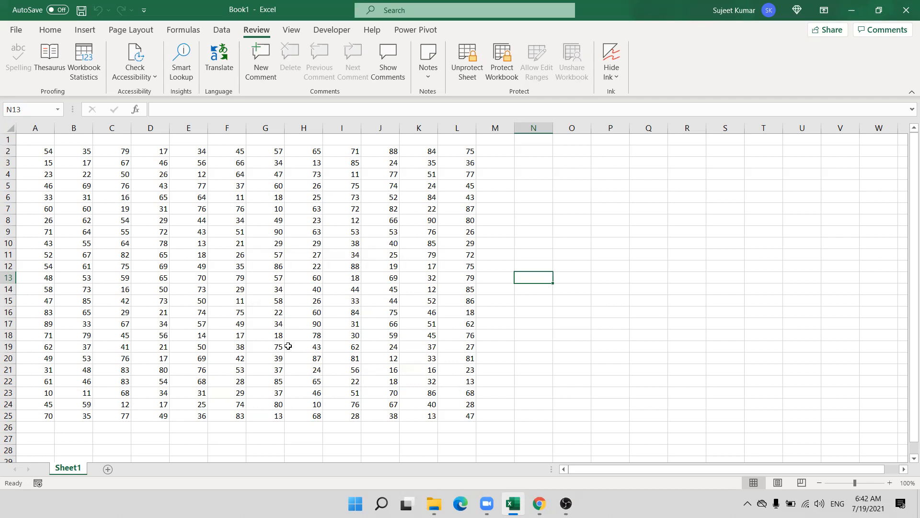
left_click_drag(224, 214, 283, 309)
key("ctrl+c")
key("Escape")
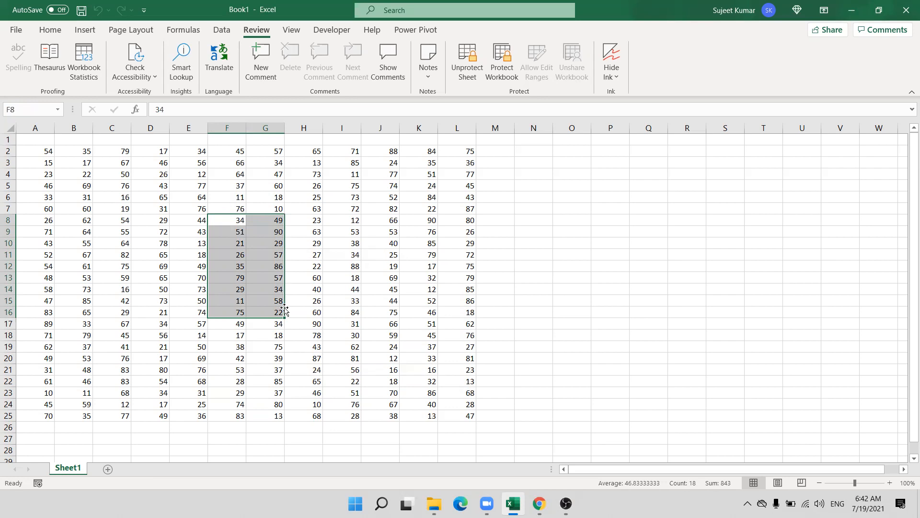
left_click(254, 379)
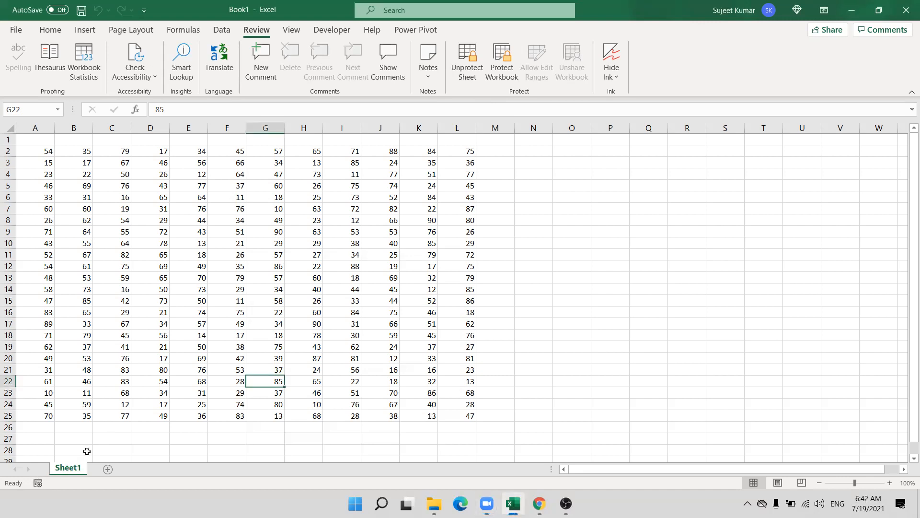
right_click(78, 467)
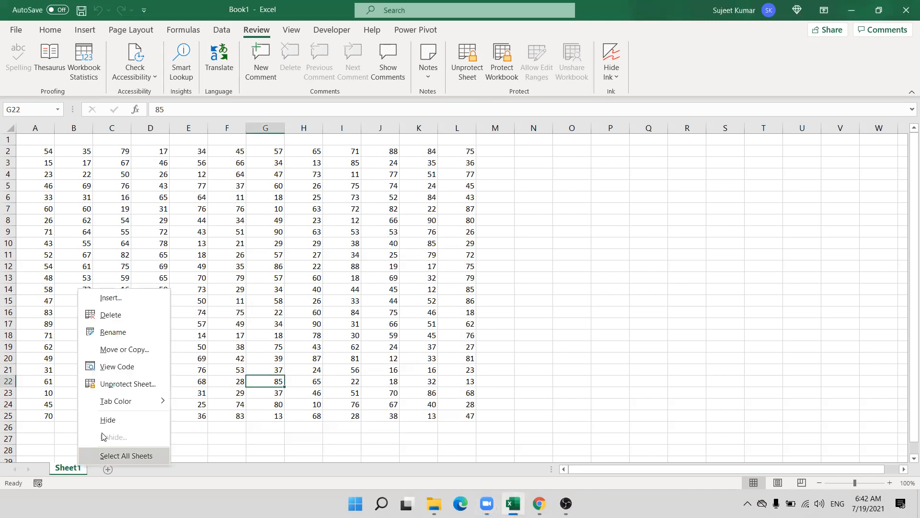
left_click(128, 384)
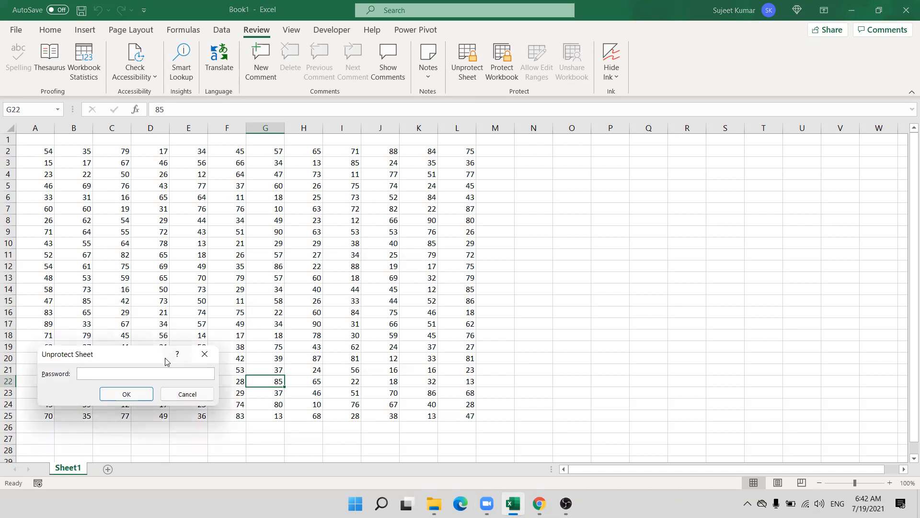
type("12")
key("Return")
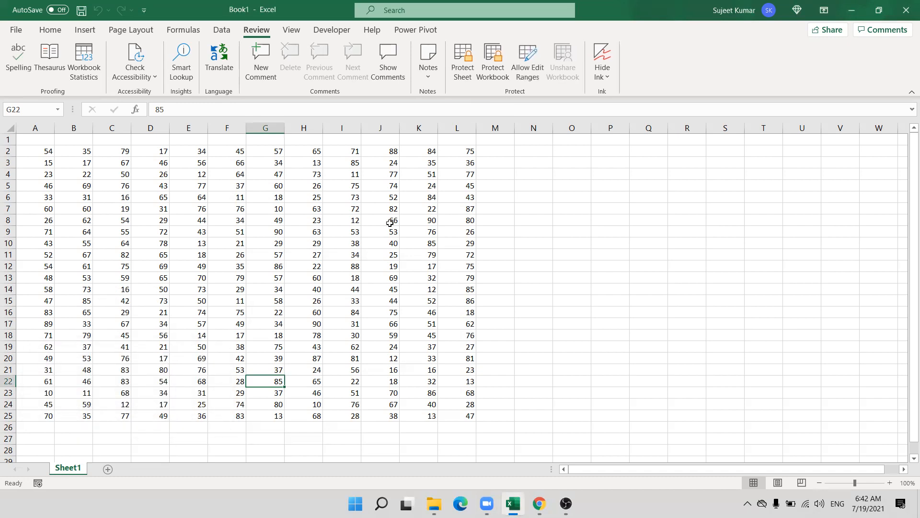
left_click(518, 229)
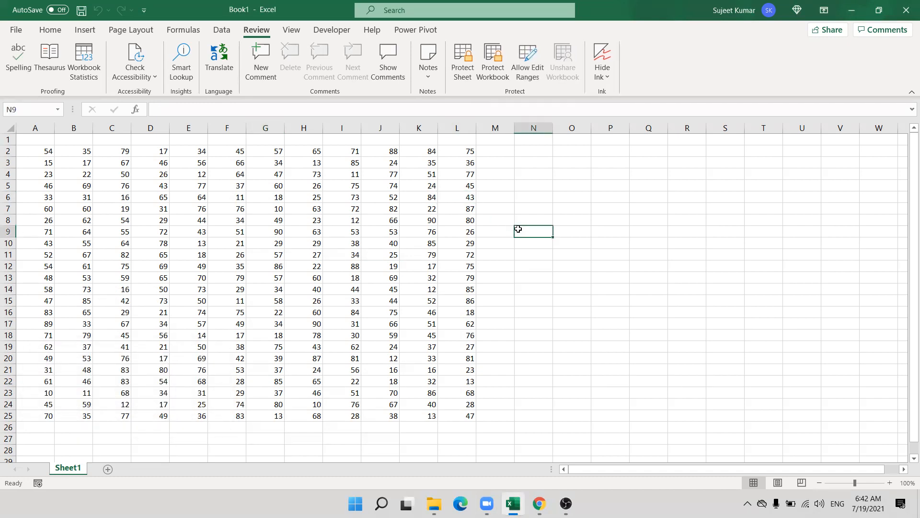
left_click_drag(84, 177, 247, 289)
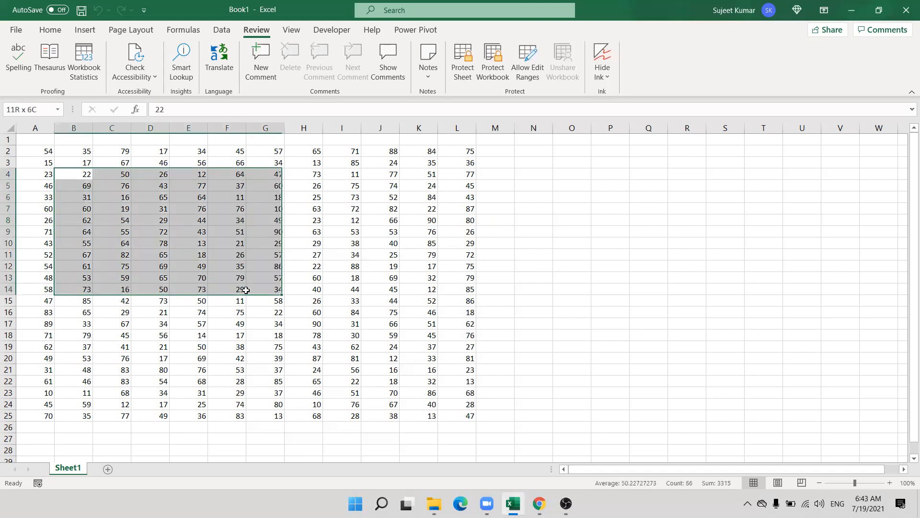
key("ctrl+c")
key("Escape")
left_click_drag(109, 335, 242, 381)
key("ctrl+c")
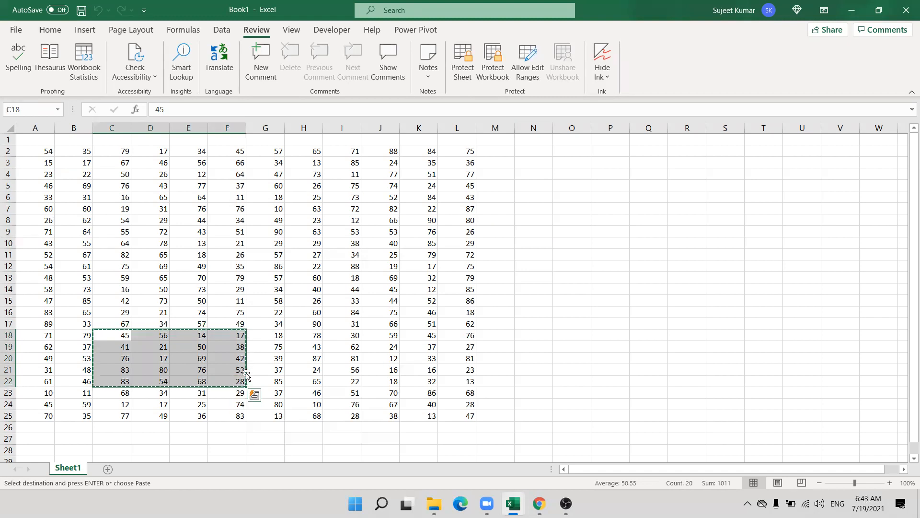
key("Escape")
left_click(610, 231)
Protect Sheet1 with both Select locked cells and Select unlocked cells unchecked.
right_click(67, 468)
left_click(106, 384)
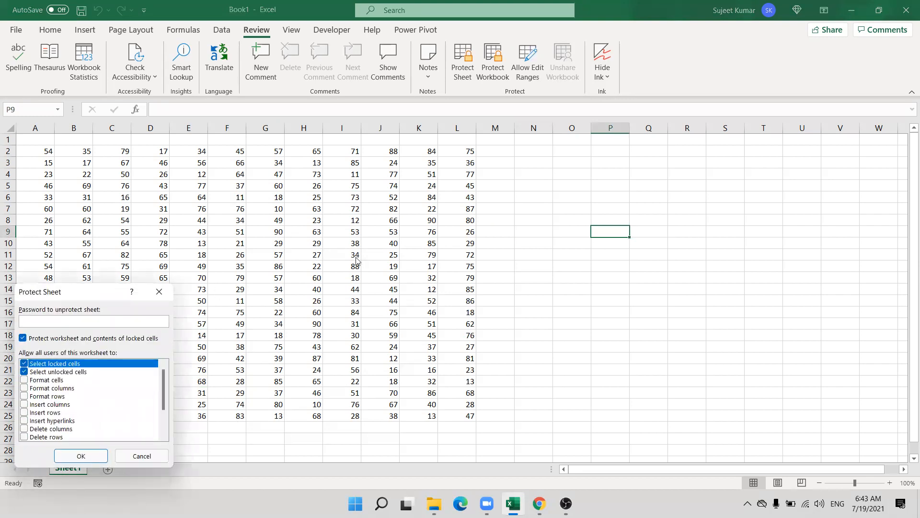
scroll(334, 302, "down", 2)
scroll(335, 302, "up", 2)
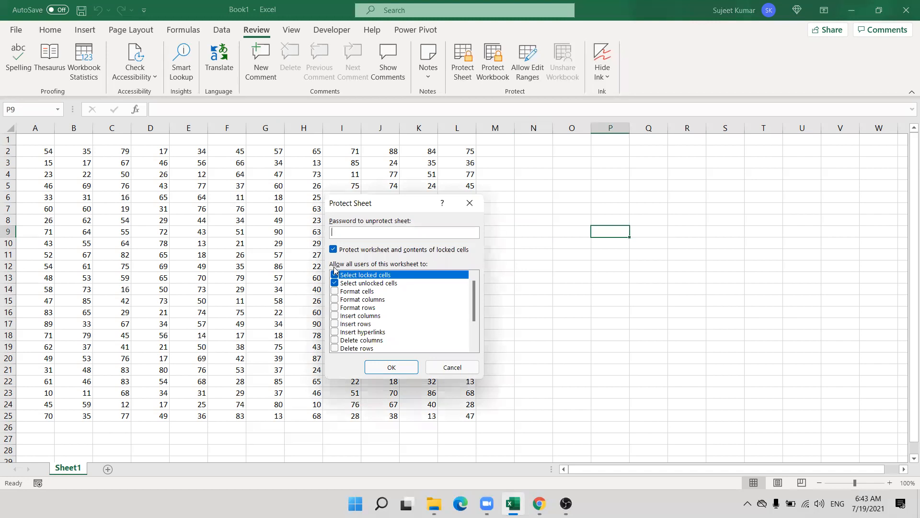
left_click(335, 276)
left_click(335, 276)
left_click(335, 275)
left_click(335, 283)
left_click(382, 370)
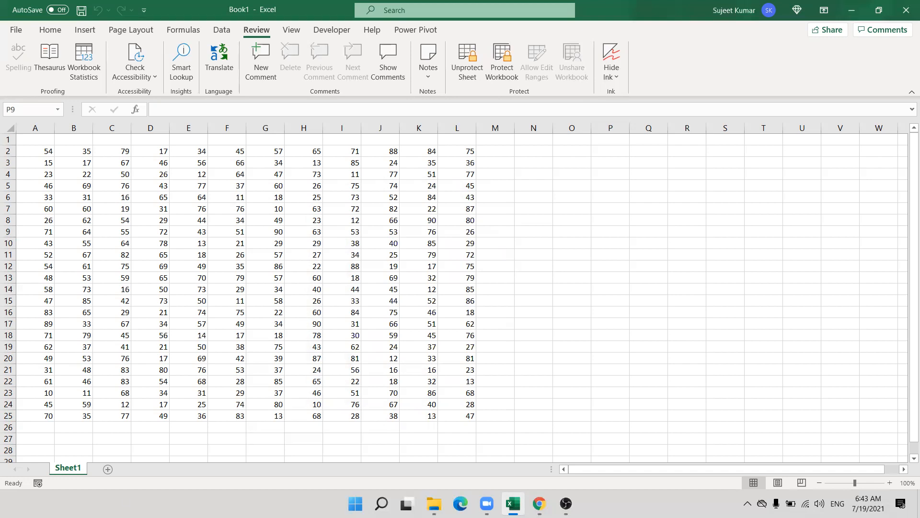
Add Sheet2 and give its range C5:F14 a yellow fill.
left_click(110, 469)
left_click_drag(115, 185, 225, 272)
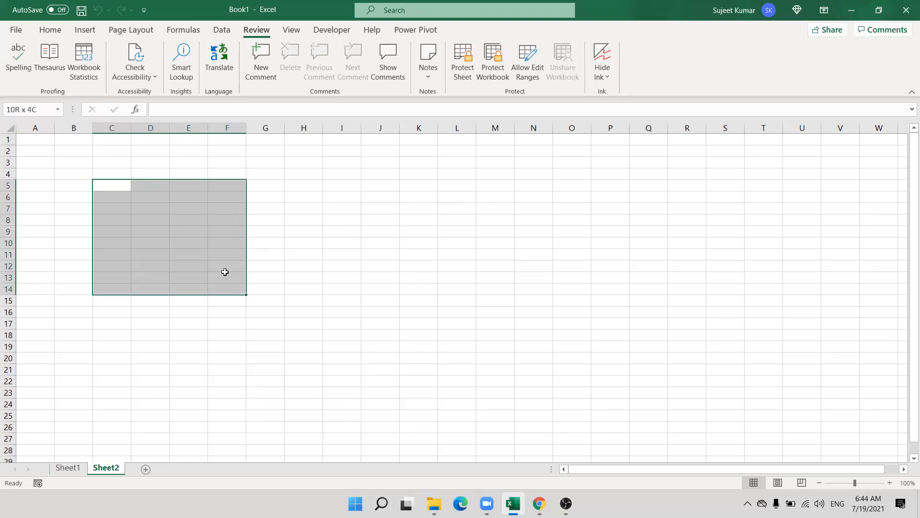
left_click(50, 30)
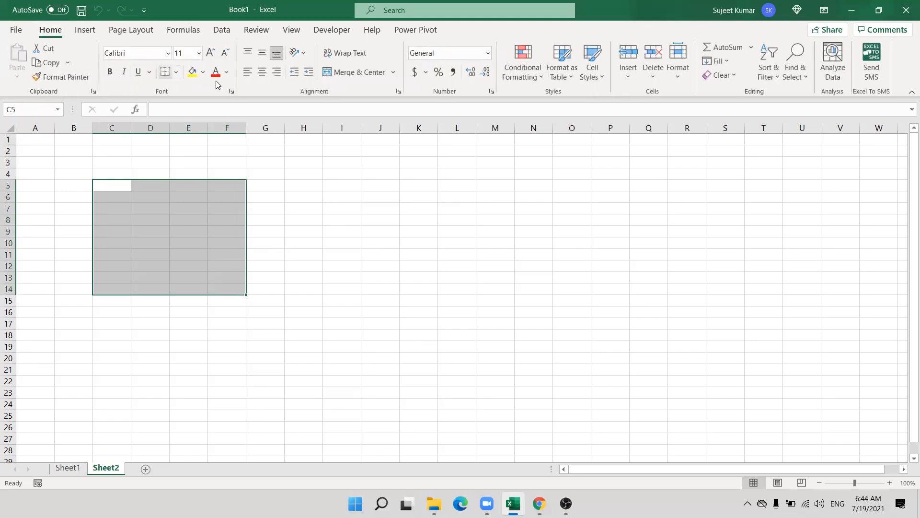
left_click(192, 73)
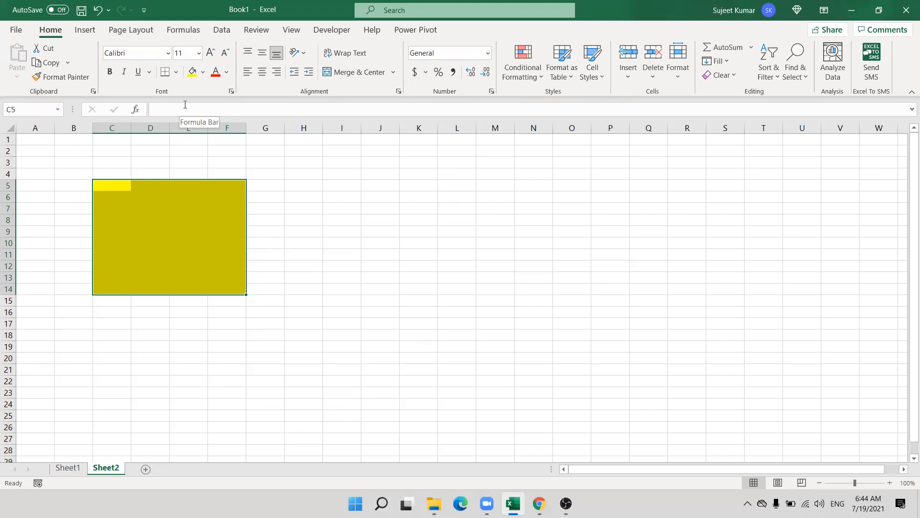
left_click(294, 207)
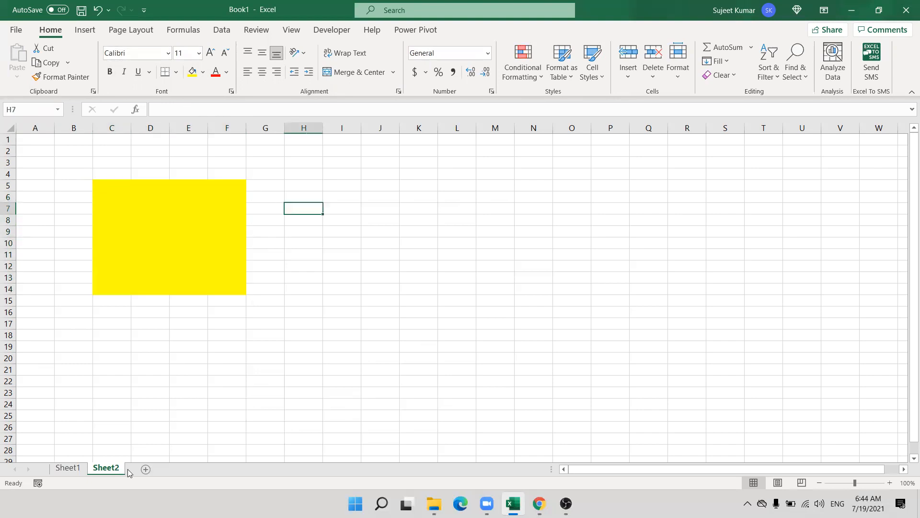
right_click(121, 471)
left_click(149, 384)
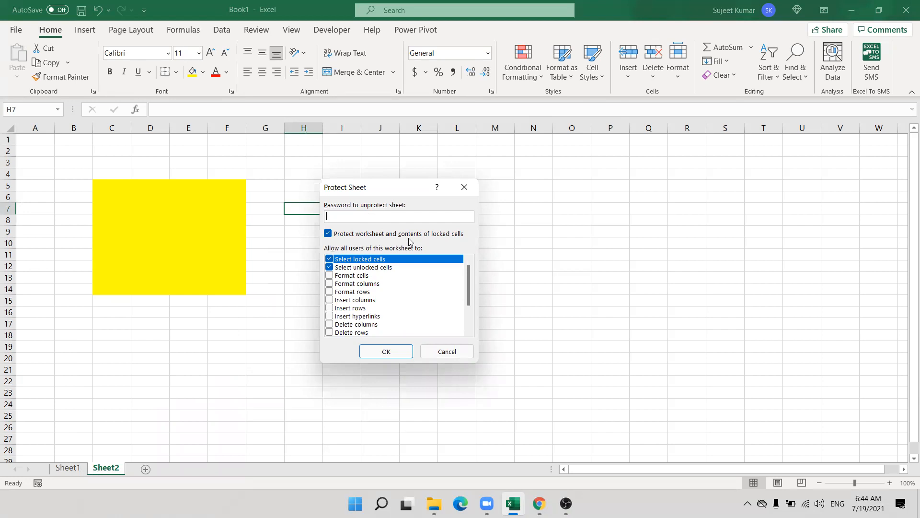
key("Escape")
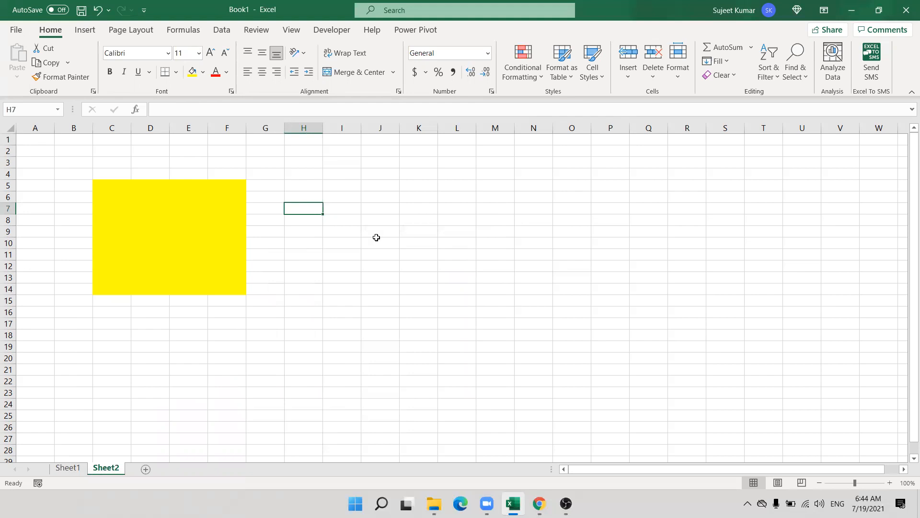
right_click(311, 209)
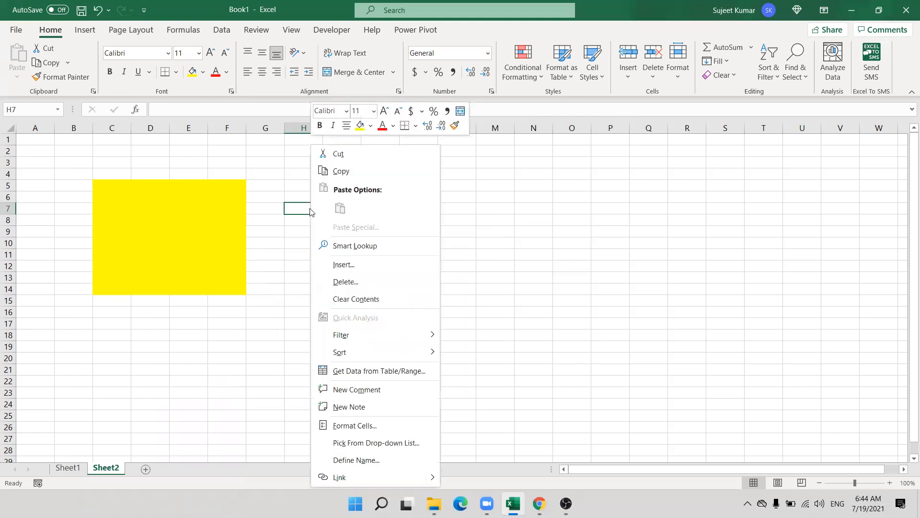
left_click(339, 426)
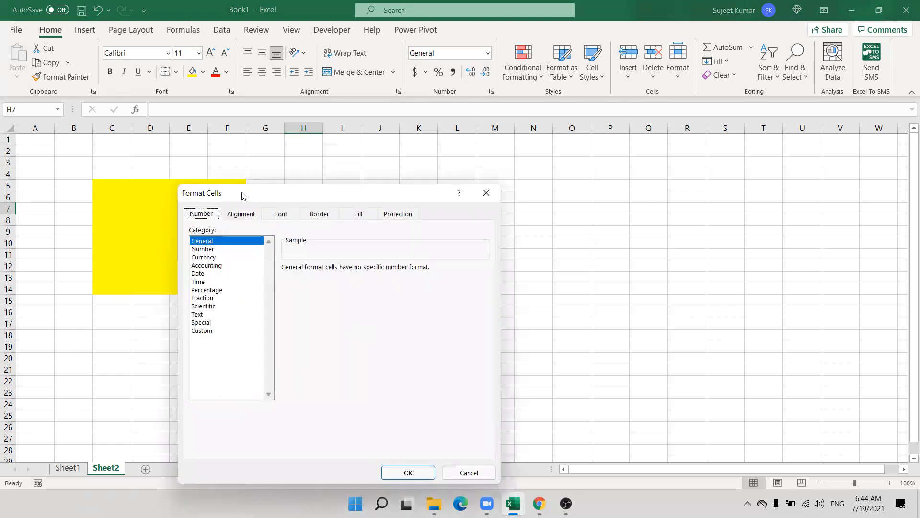
left_click_drag(250, 199, 451, 134)
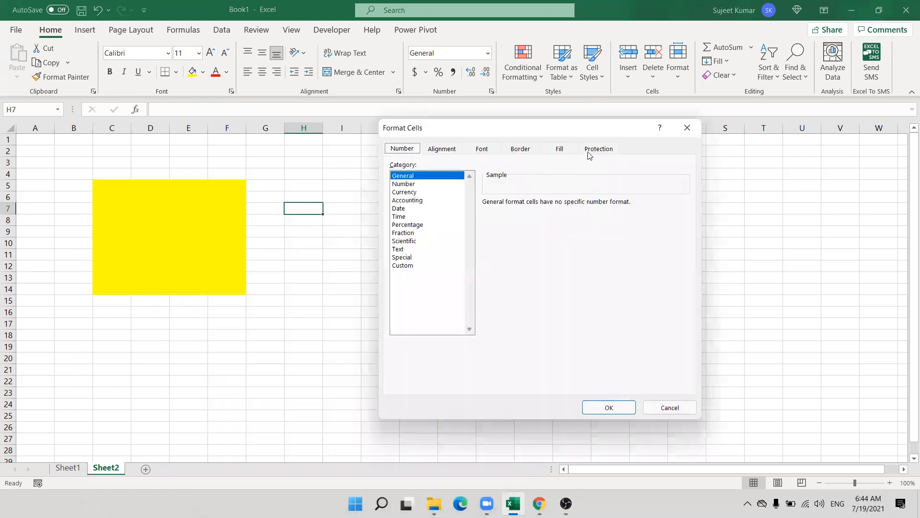
left_click(598, 149)
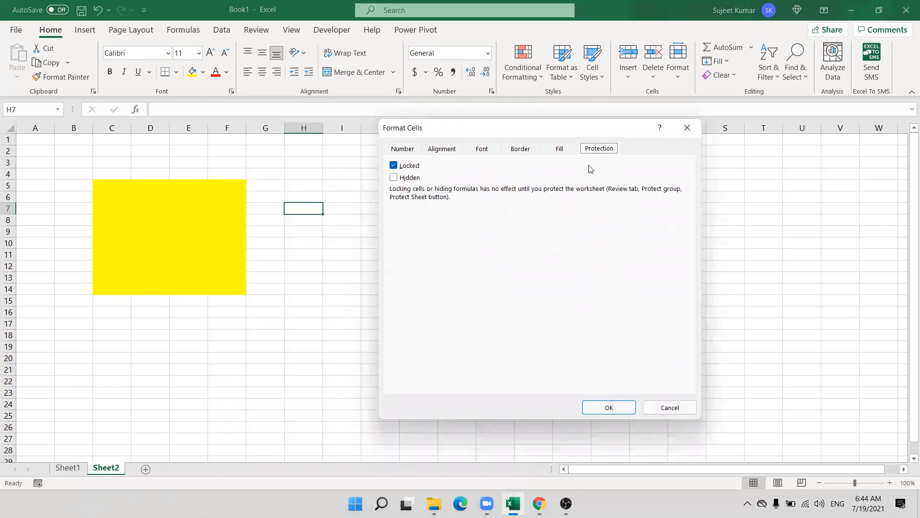
left_click(394, 166)
left_click(395, 167)
key("Escape")
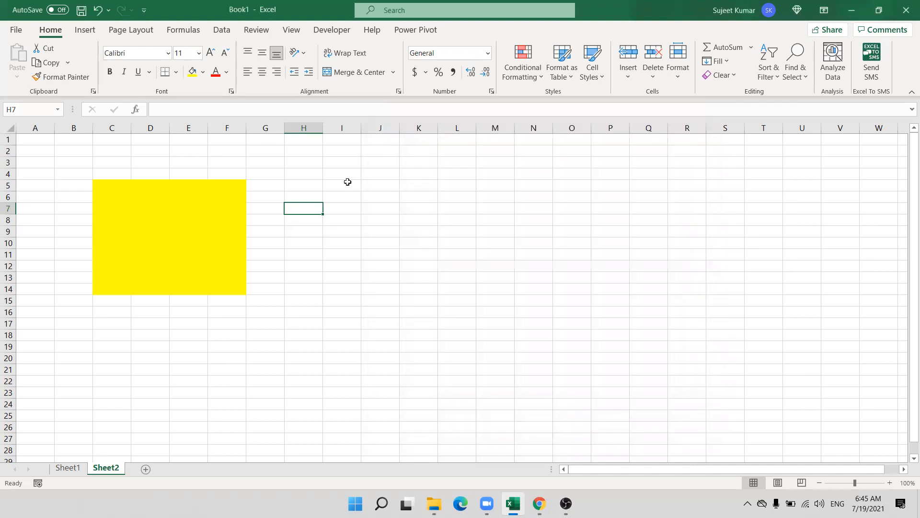
Clear the Locked option for the yellow C5:F14 block in Format Cells.
left_click_drag(107, 187, 225, 280)
right_click(224, 269)
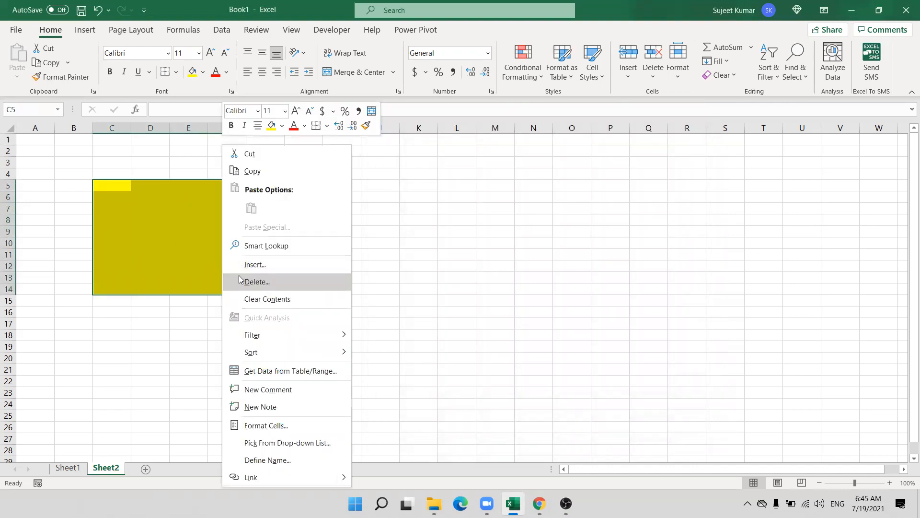
key("Escape")
key("ctrl+1")
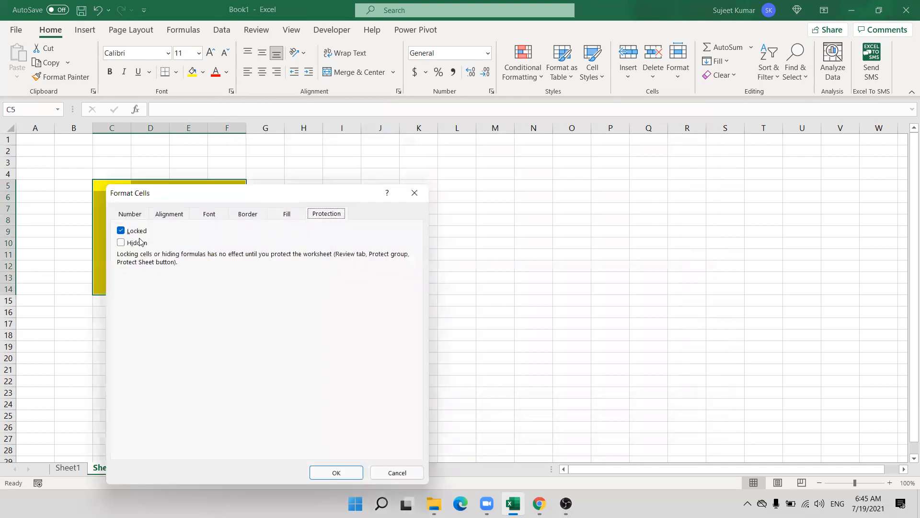
left_click(134, 231)
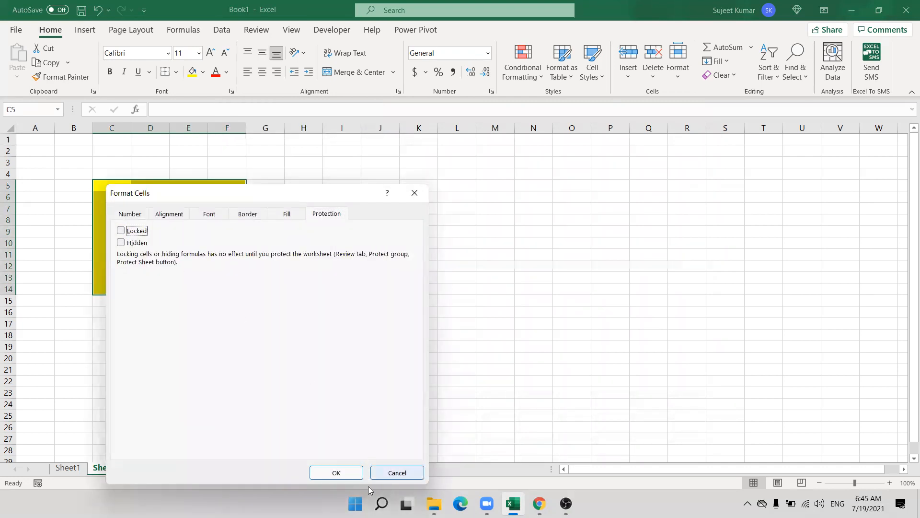
left_click_drag(335, 474, 281, 471)
key("Return")
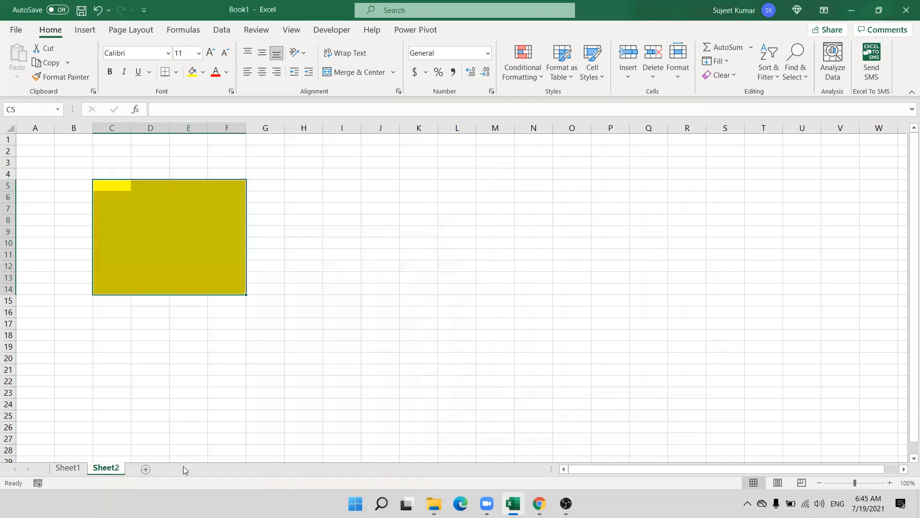
Protect Sheet2 from its tab menu with a confirmed password.
right_click(105, 468)
left_click(134, 392)
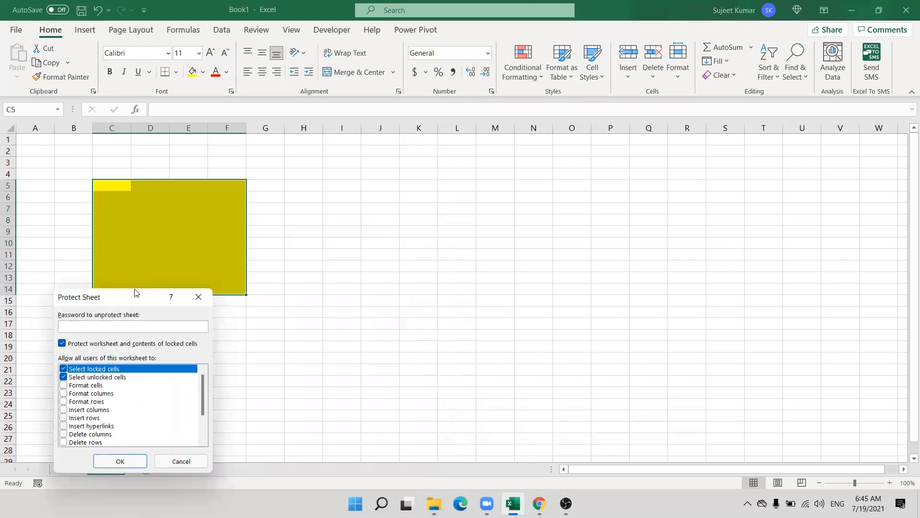
type("1")
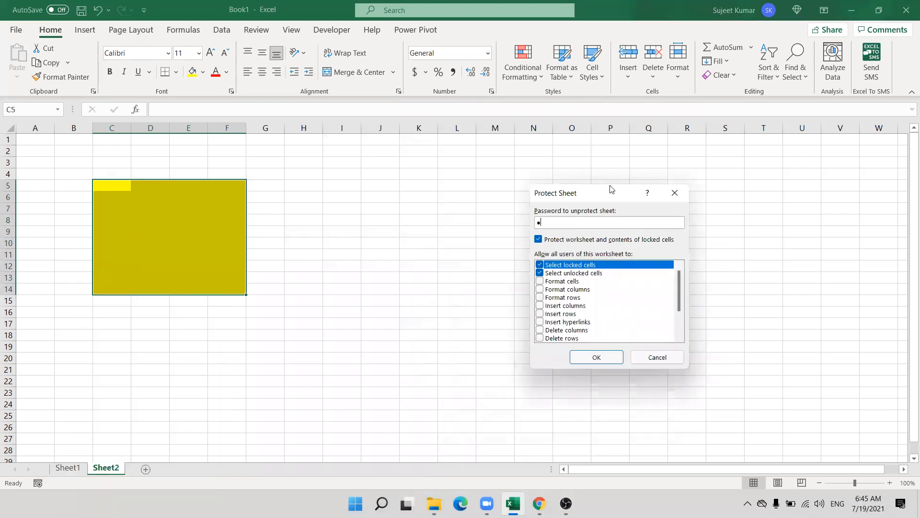
key("Return")
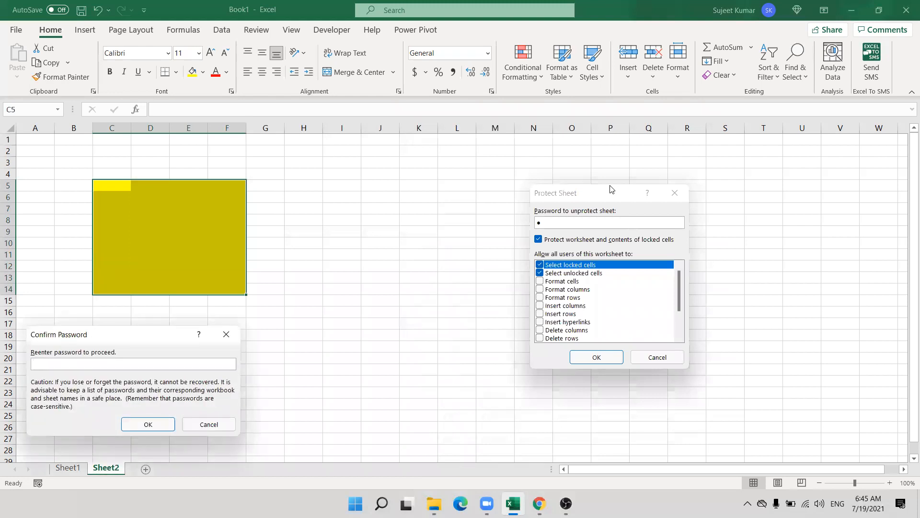
left_click(146, 426)
Verify E17 refuses edits while E10, D8, D11, E13 accept sample text, then add Sheet3.
double_click(179, 327)
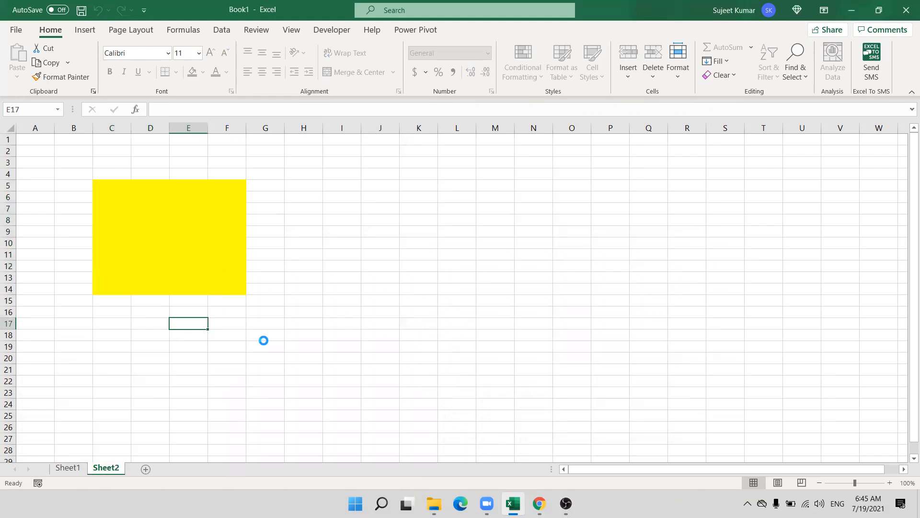
left_click(464, 283)
left_click(175, 243)
type("safd")
left_click(166, 221)
type("asd")
left_click(133, 254)
type("asd")
left_click(194, 277)
type("asd")
left_click(283, 347)
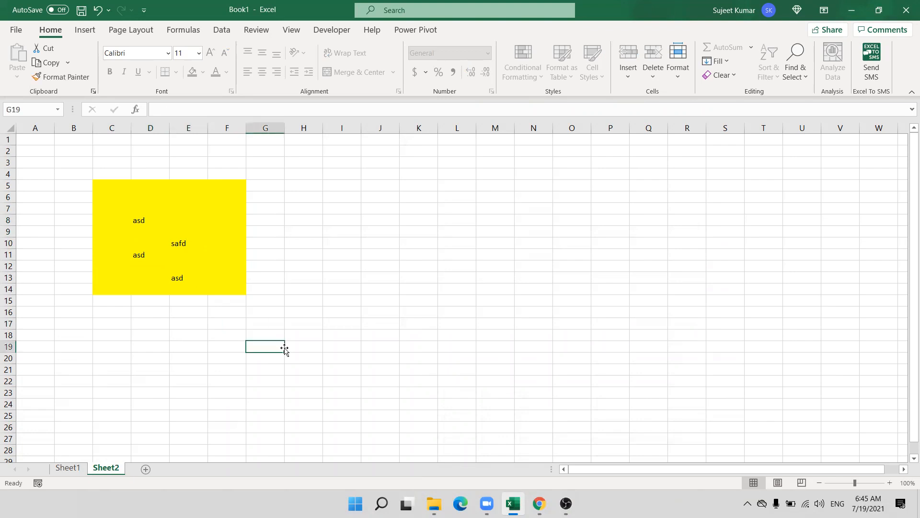
left_click(146, 469)
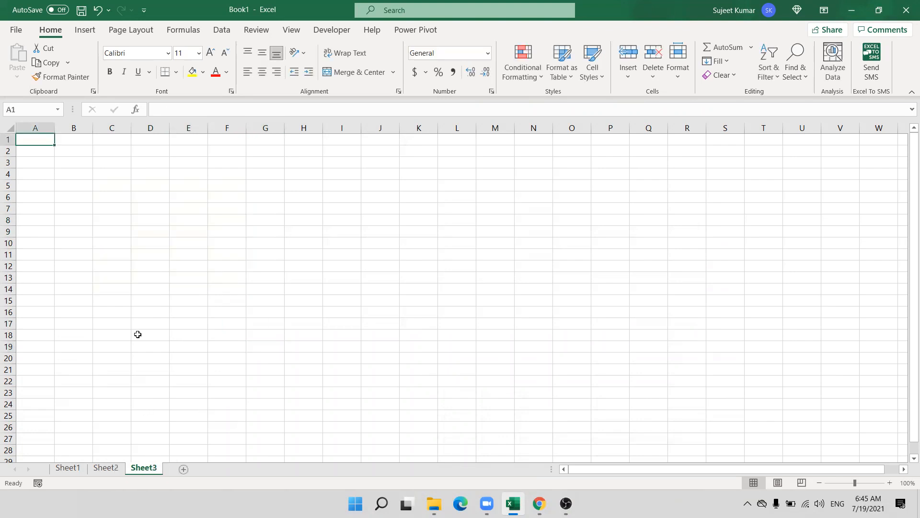
Fill the range D5:G14 on Sheet3 with red.
left_click(145, 184)
left_click_drag(147, 185, 269, 288)
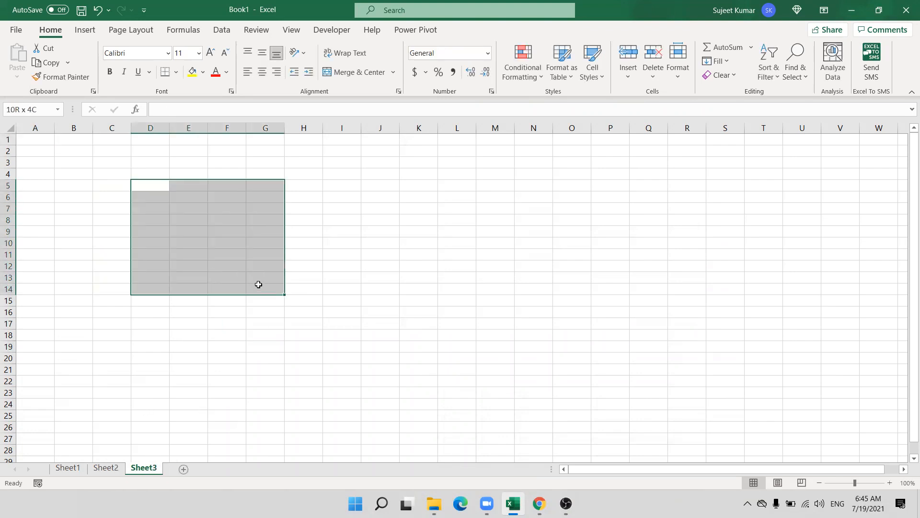
left_click(203, 72)
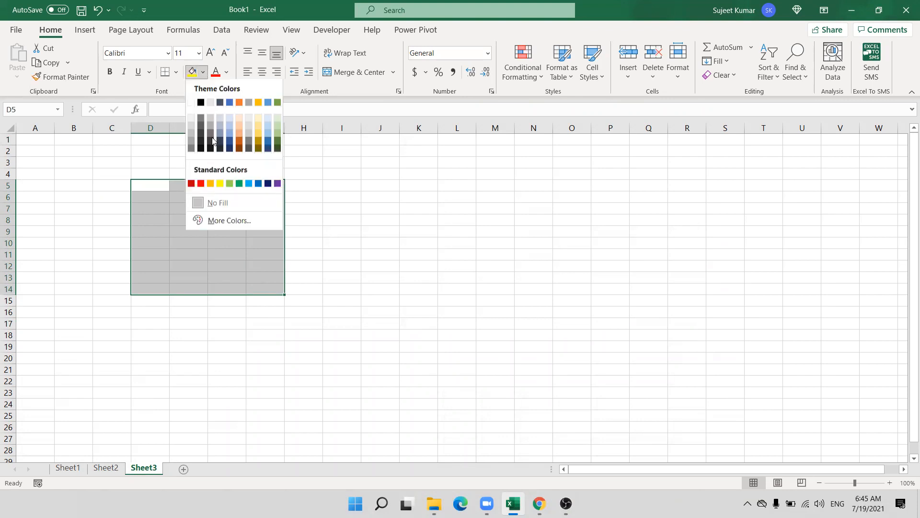
left_click(202, 184)
left_click(355, 217)
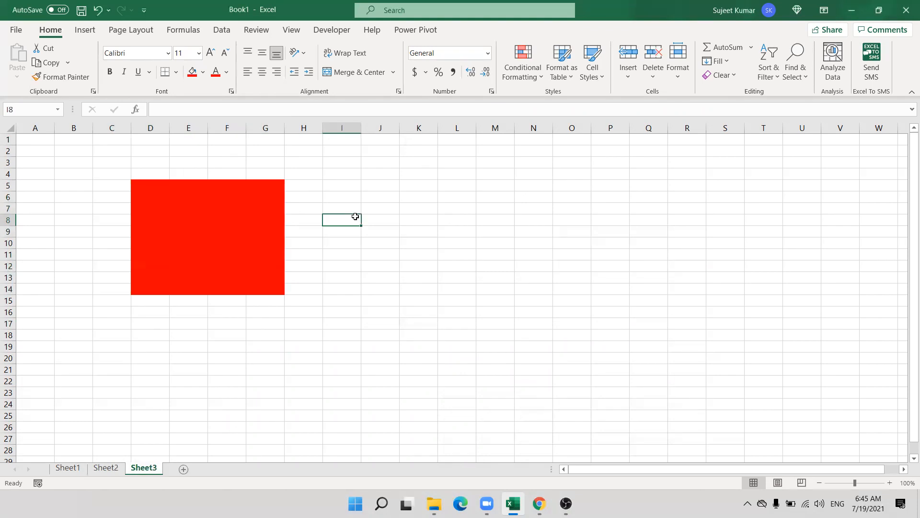
Check the Locked setting for cell I5 in Format Cells, then close it.
key("Up")
right_click(361, 186)
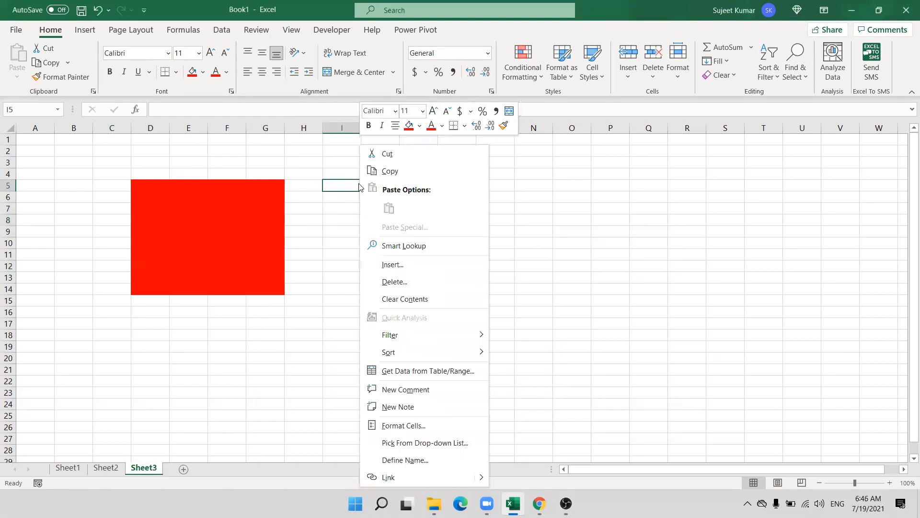
left_click(405, 425)
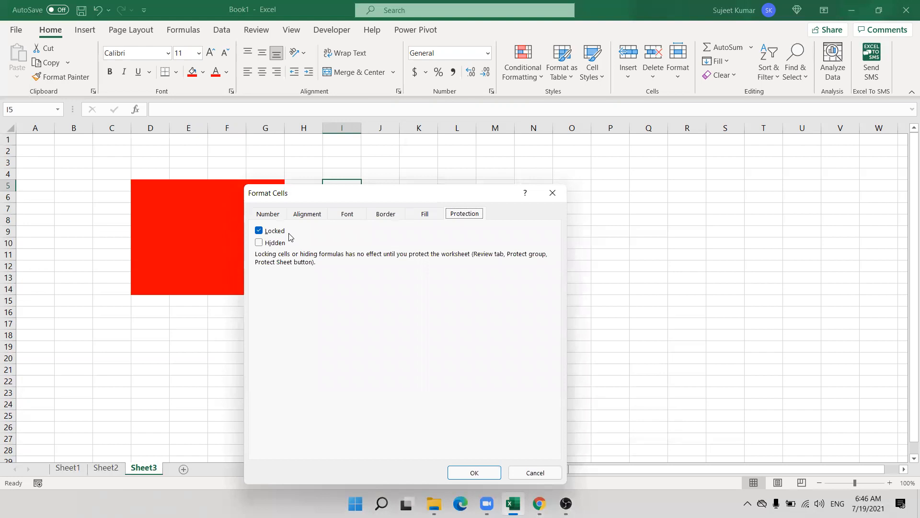
key("Escape")
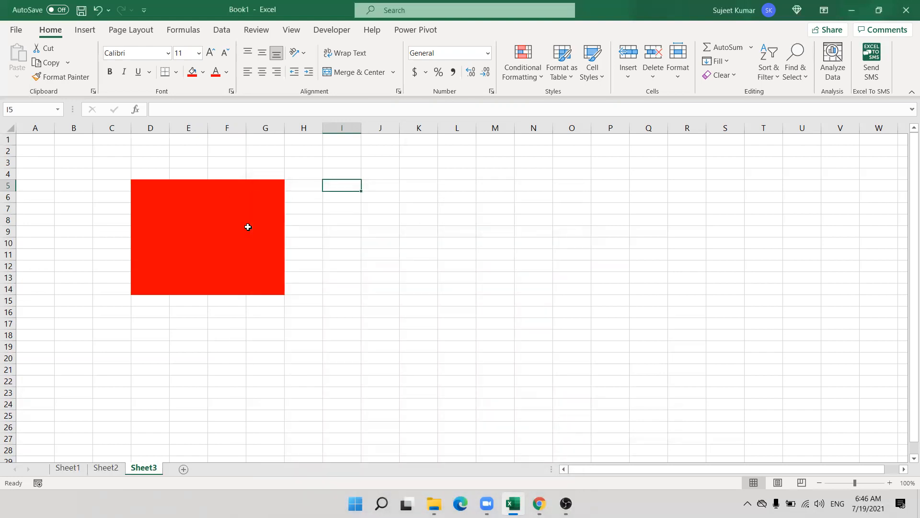
Select the whole of Sheet3 and clear the Locked protection on every cell.
left_click(12, 130)
right_click(224, 230)
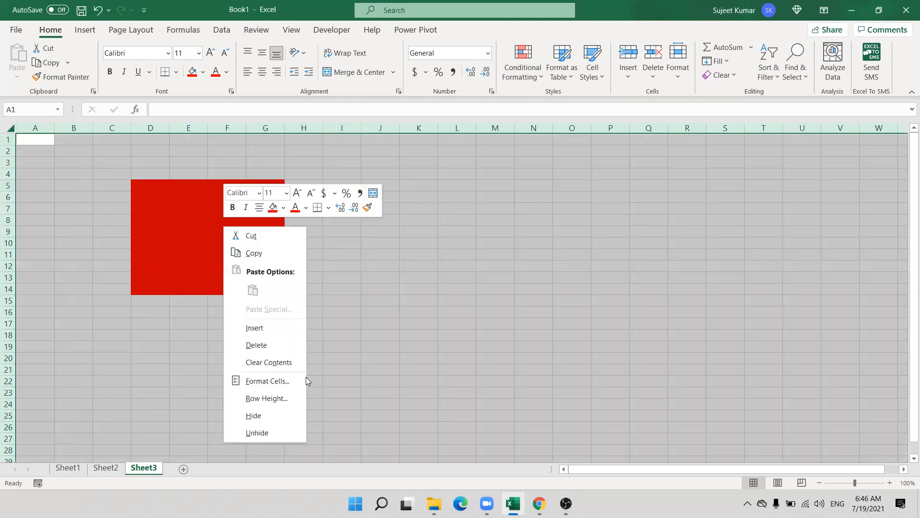
left_click(245, 381)
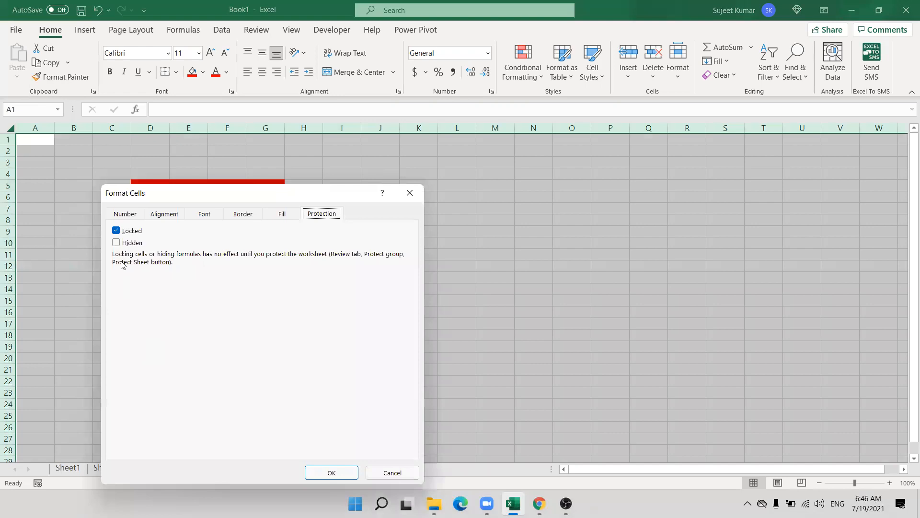
left_click(116, 231)
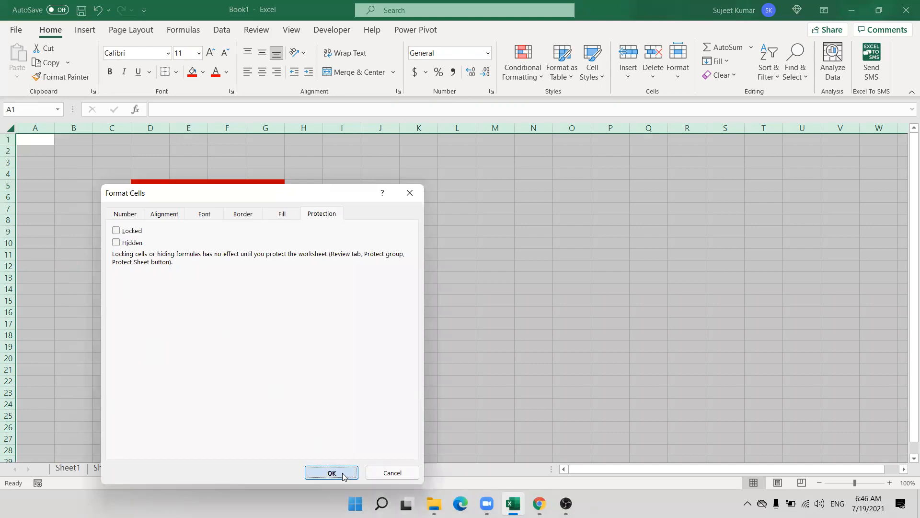
left_click(332, 473)
Set the red block D5:G14 back to Locked.
left_click(221, 335)
left_click_drag(145, 185, 264, 288)
right_click(255, 269)
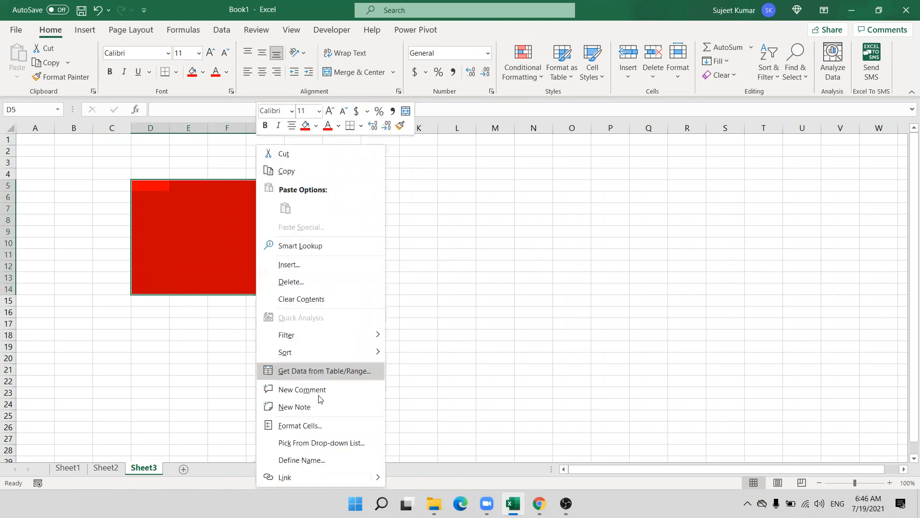
left_click(305, 423)
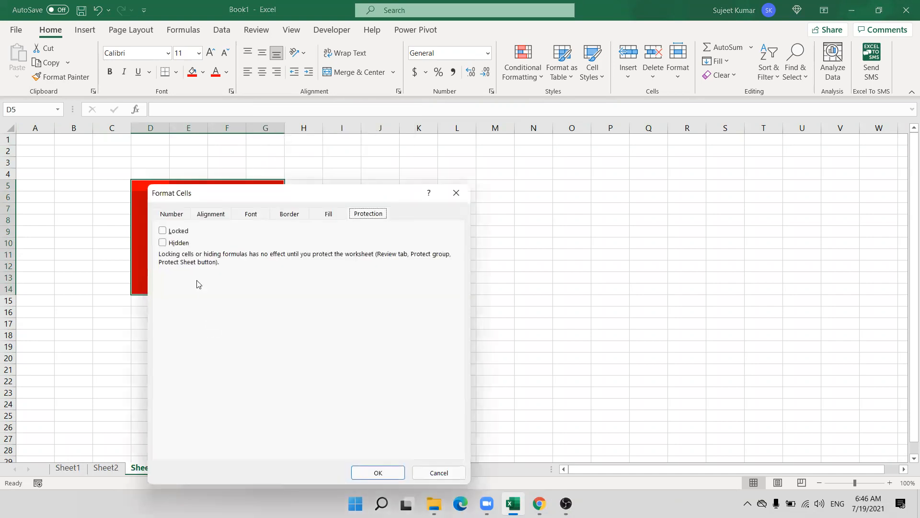
left_click(179, 233)
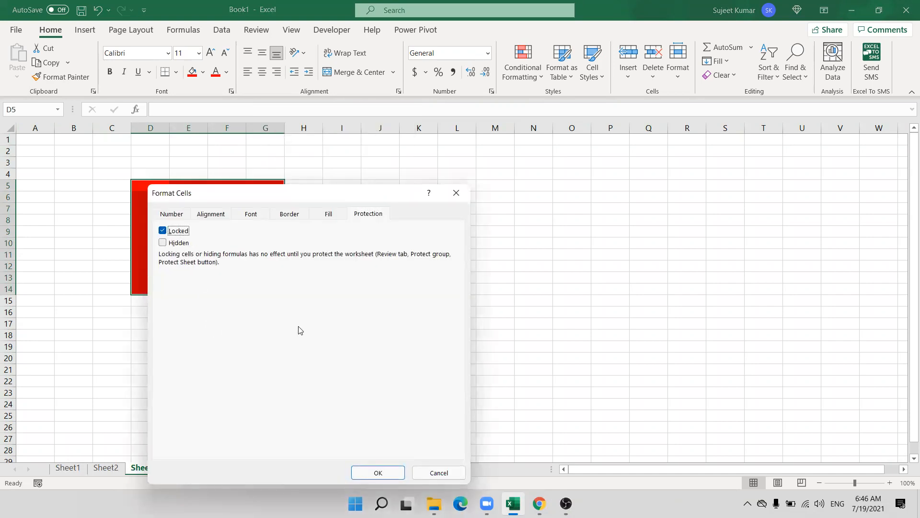
left_click(378, 473)
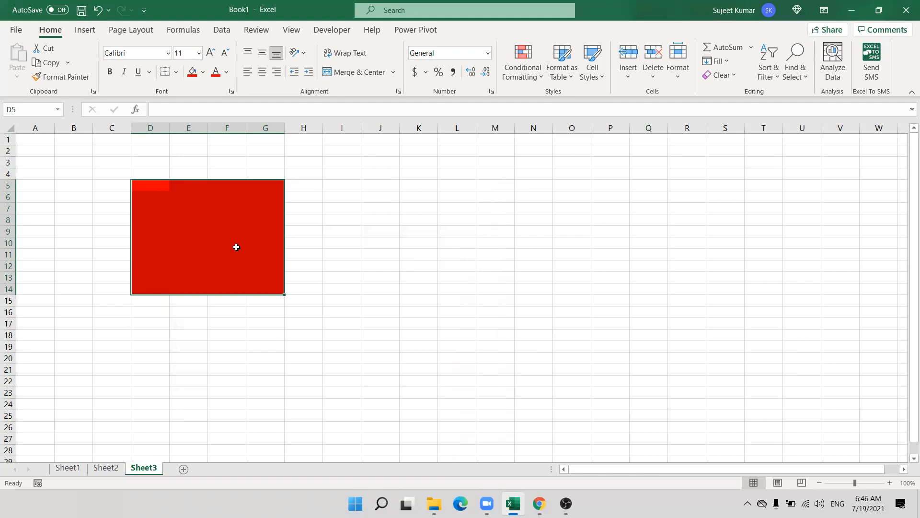
Protect Sheet3 with the default protection settings.
left_click(297, 376)
right_click(139, 469)
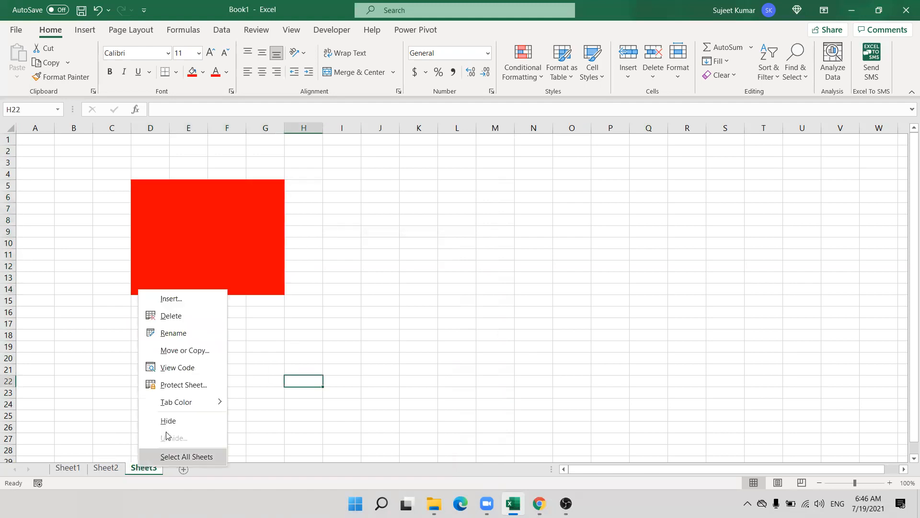
left_click(179, 384)
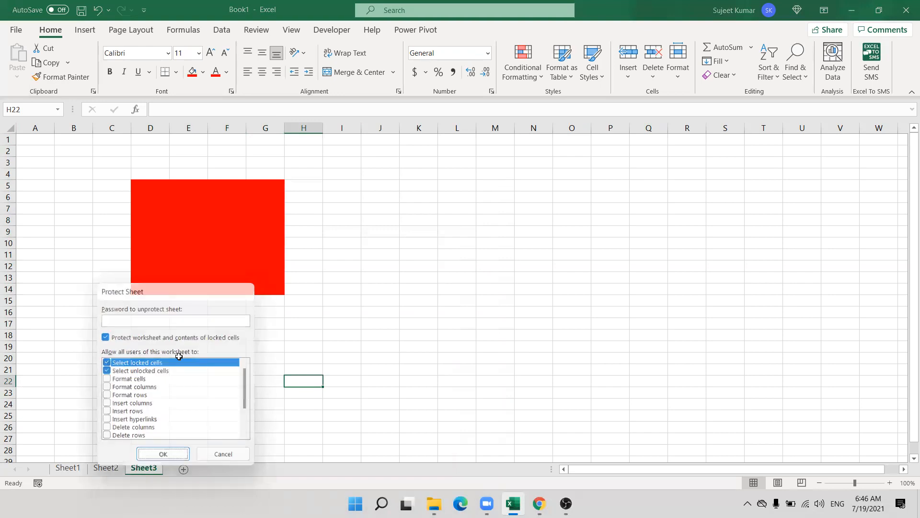
key("Return")
Test protection: type dfgsd in E17 and sdf in I19, then dismiss locked-cell E10's warning.
left_click(172, 325)
type("dfgsd")
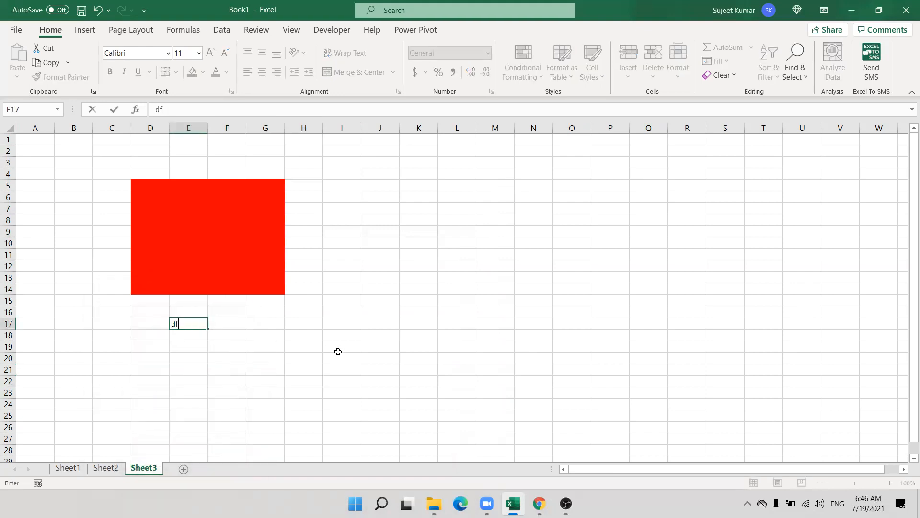
left_click(337, 349)
type("sdf")
left_click(201, 240)
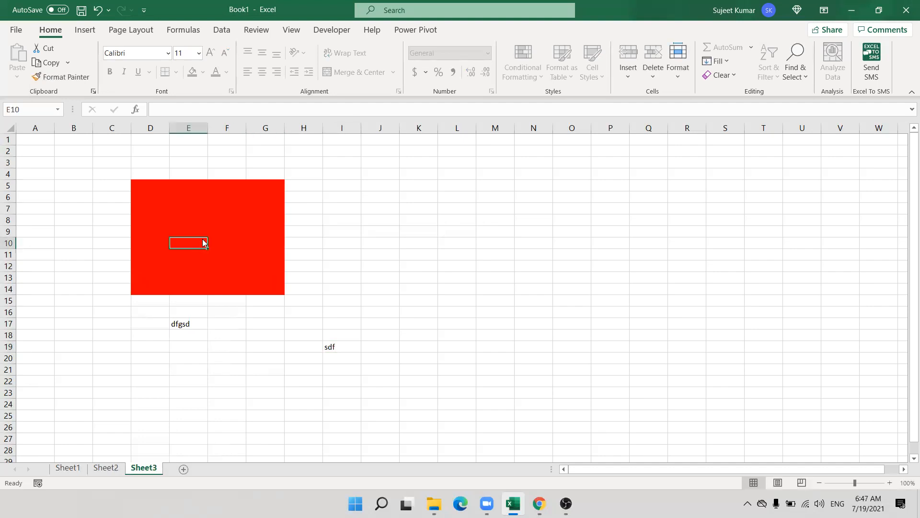
double_click(203, 243)
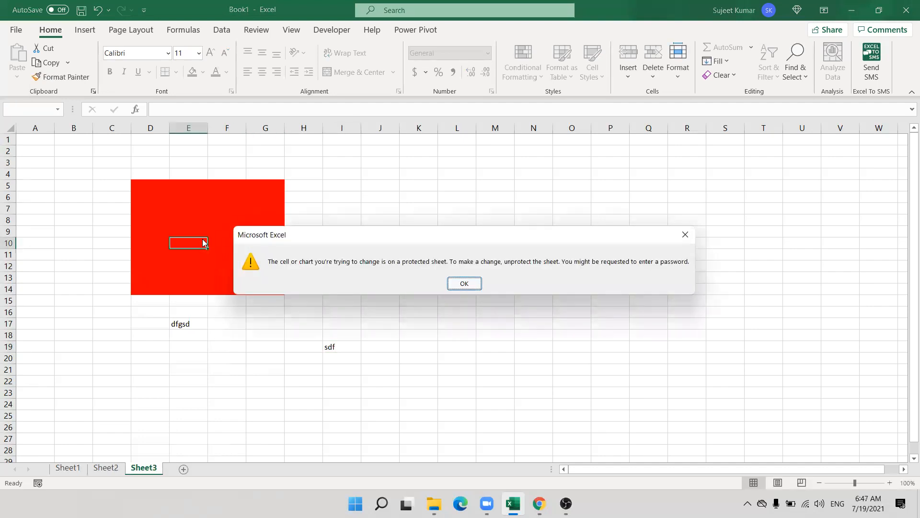
key("Return")
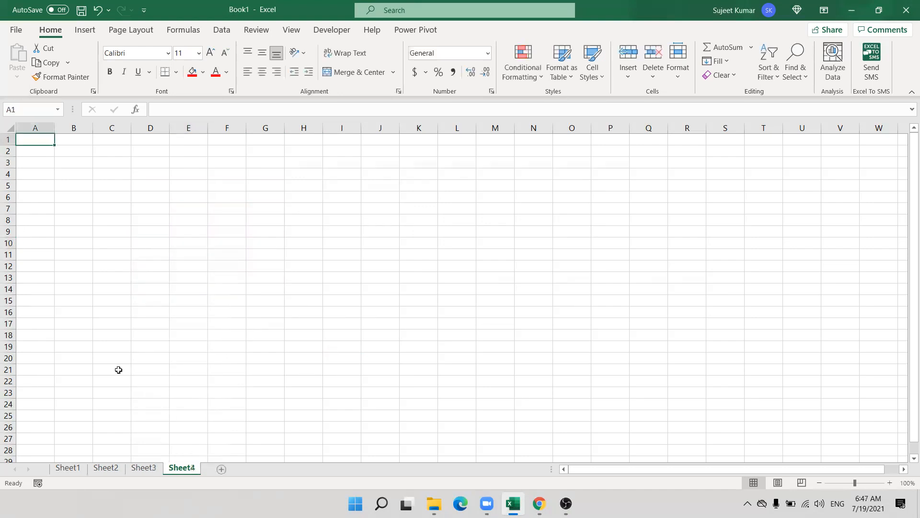
Back on Sheet4, enter headings Name, Qty and MRP in A1:C1.
scroll(119, 369, "up", 7, "ctrl")
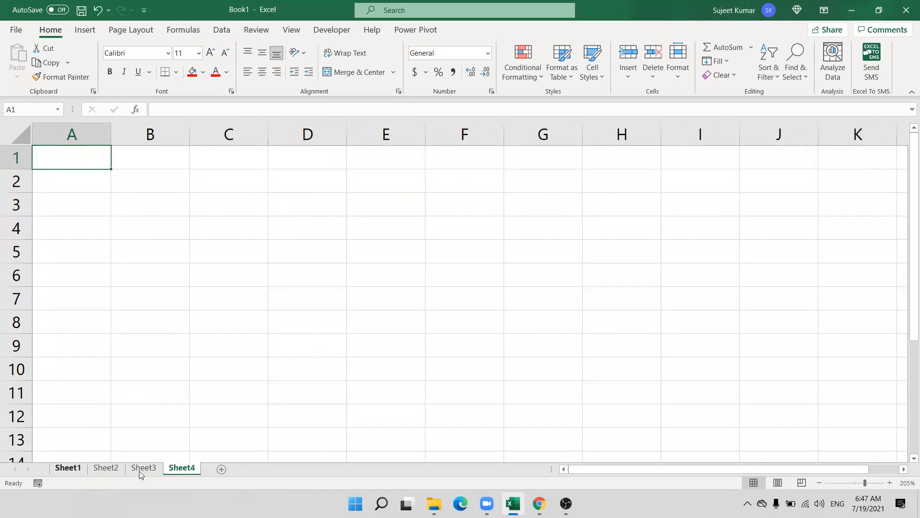
left_click(72, 469)
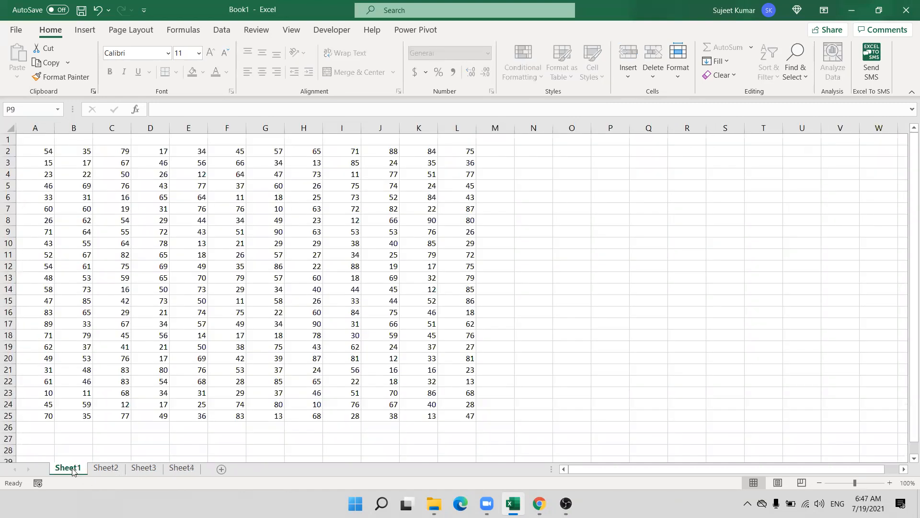
left_click(149, 472)
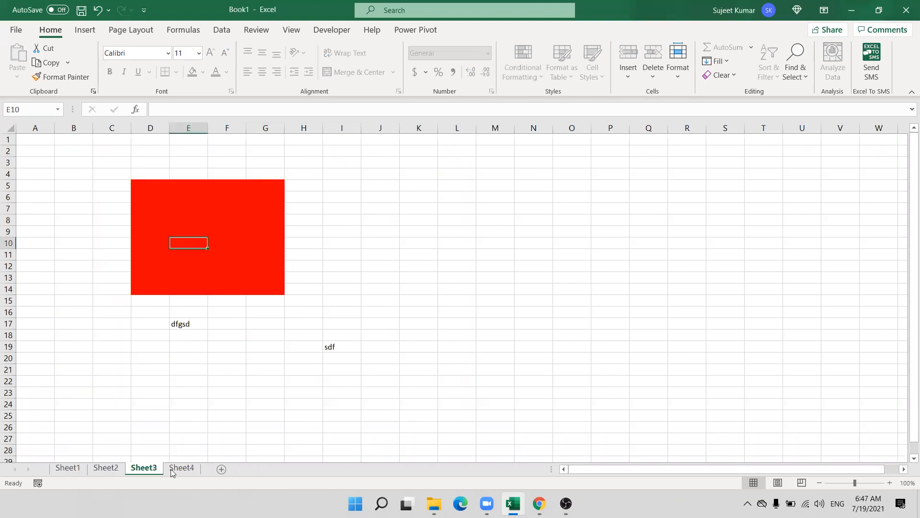
left_click(173, 471)
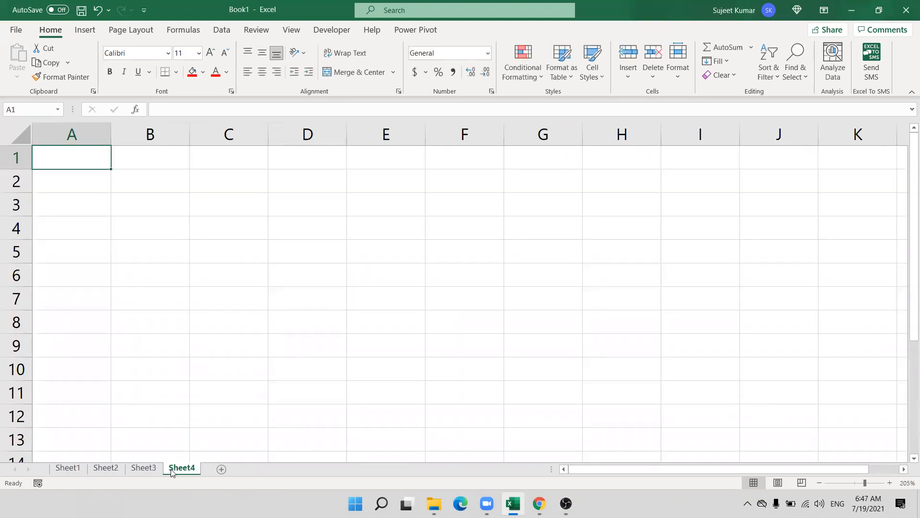
type("Nmae`")
key("Escape")
type("Name")
key("Tab")
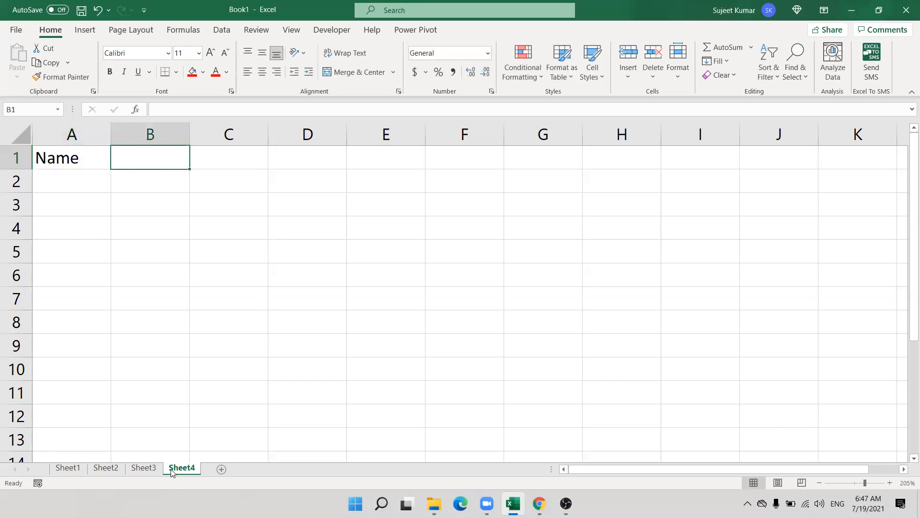
type("Qty")
key("Tab")
type("MRP")
key("Tab")
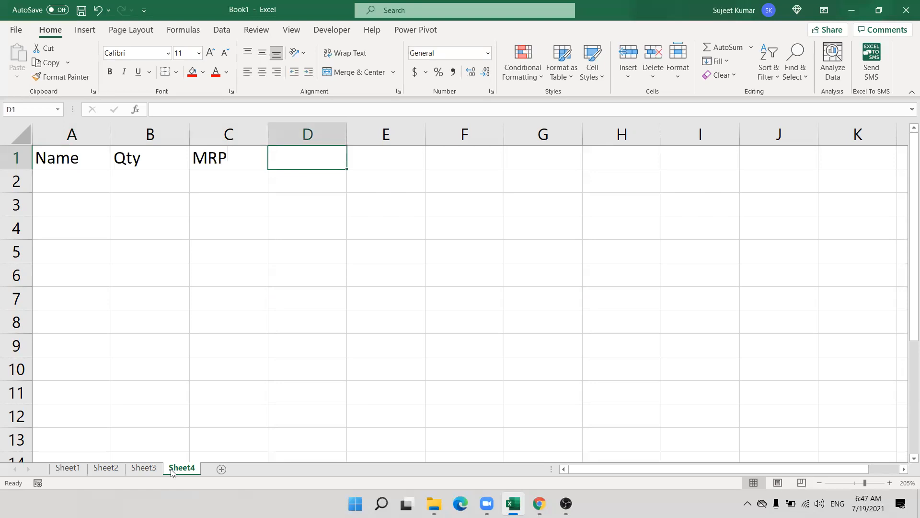
Continue the headings with Amt, GST, Com, Total, Date and Time across D1:I1.
type("Amt")
key("Tab")
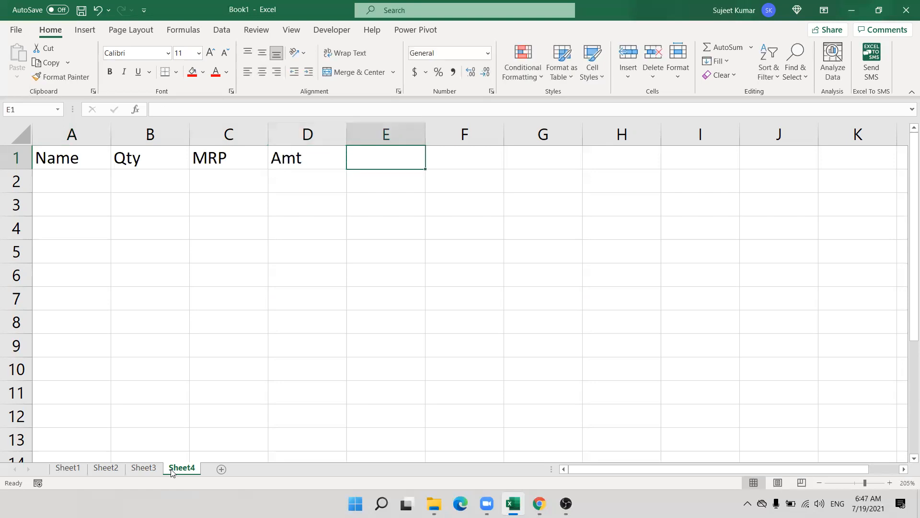
type("GST")
key("Tab")
type("Com")
key("Tab")
type("To")
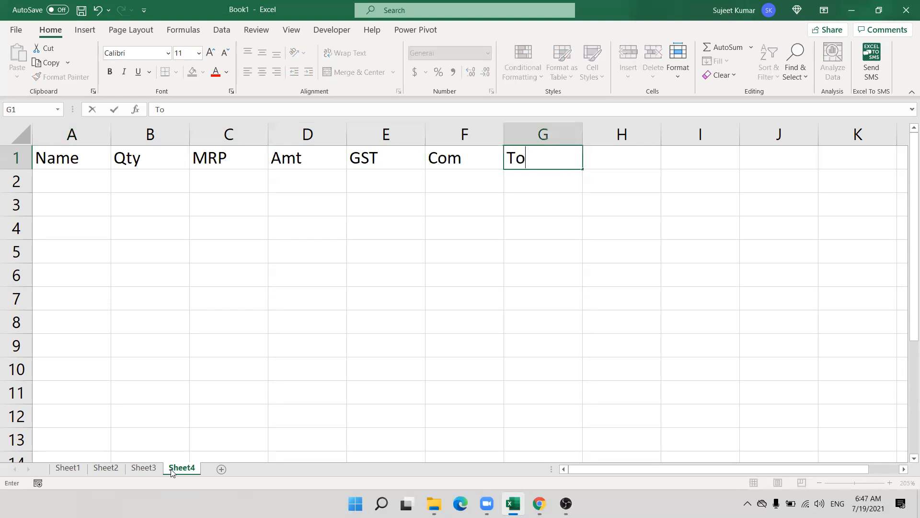
type("tal")
key("Tab")
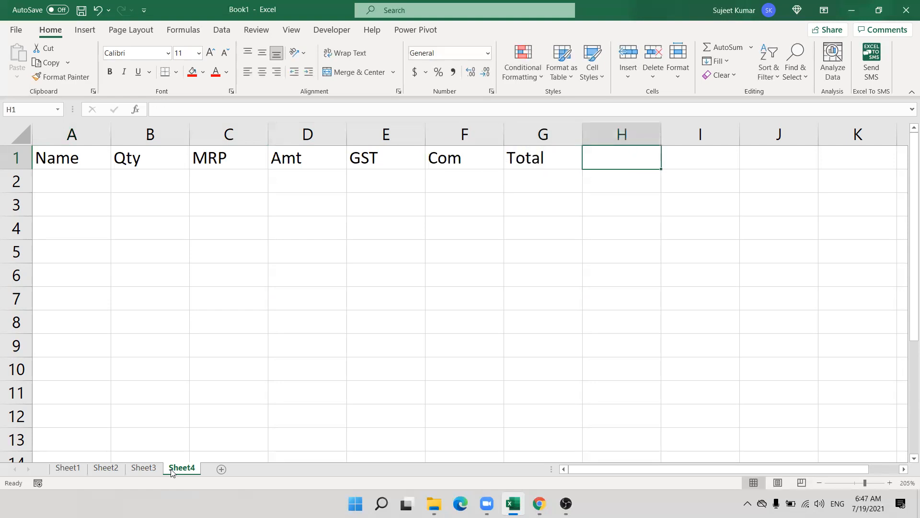
type("Dar")
key("BackSpace")
type("te")
key("Tab")
type("Time")
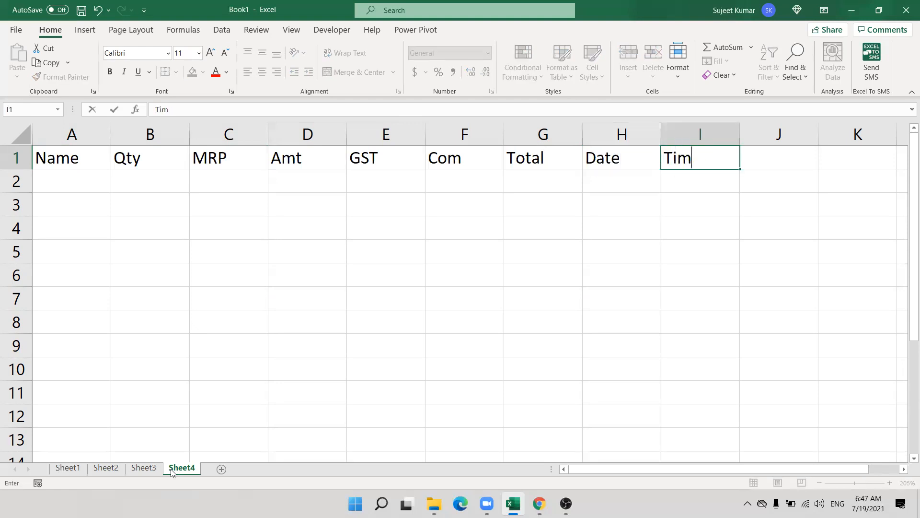
key("Down")
key("Down")
key("Left")
key("Left")
key("Left")
key("Left")
key("Left")
key("Left")
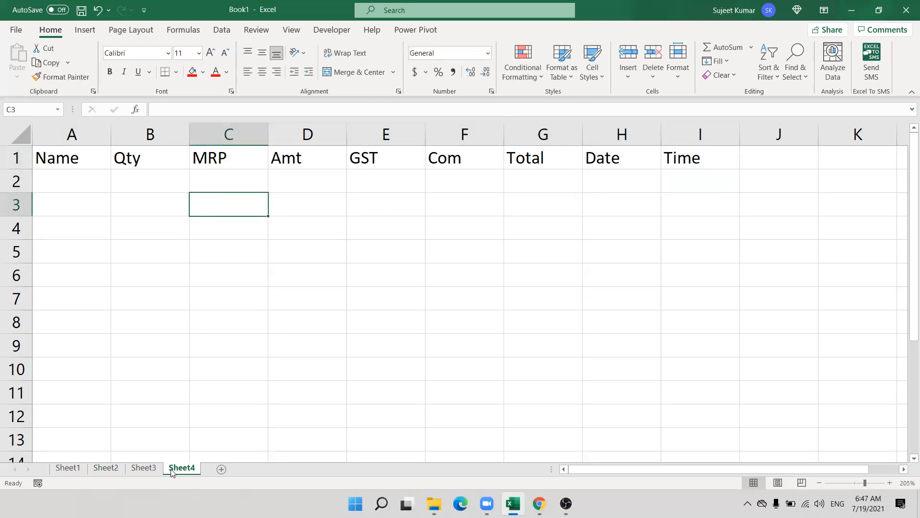
key("Up")
key("Right")
Enter the Amt formula =B2*C2 in D2.
type("=")
key("Left")
key("Left")
key("Left")
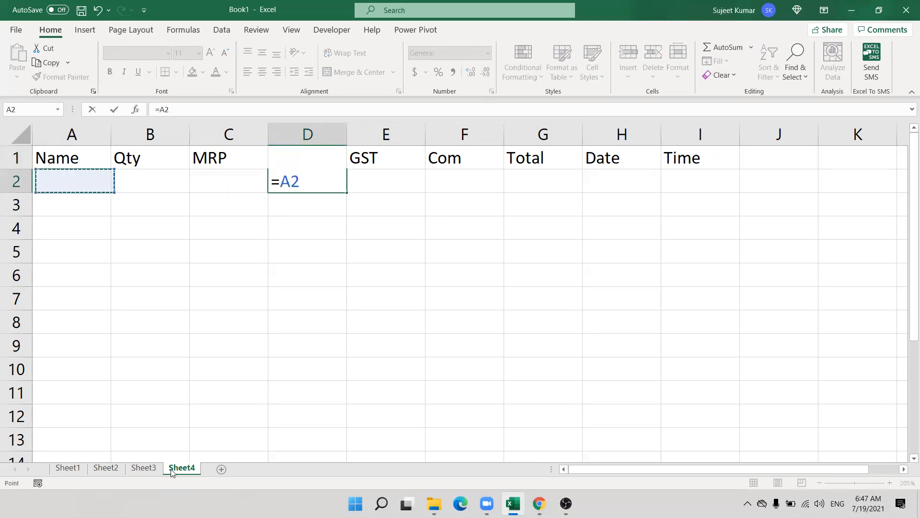
key("Right")
type("*-")
key("BackSpace")
Add the GST formula at 18% in E2 and the Com formula =D2*2% in F2.
key("Left")
key("Return")
key("Right")
key("Up")
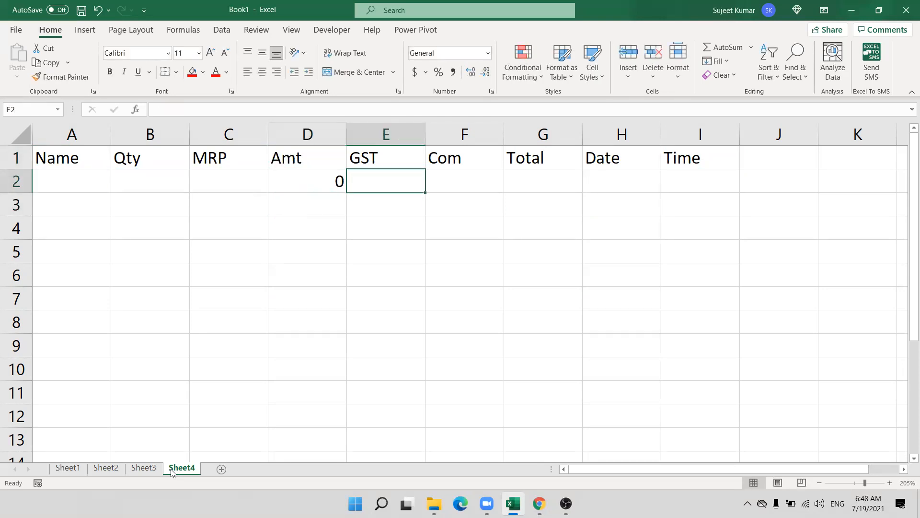
type("=")
key("Left")
type("*18%")
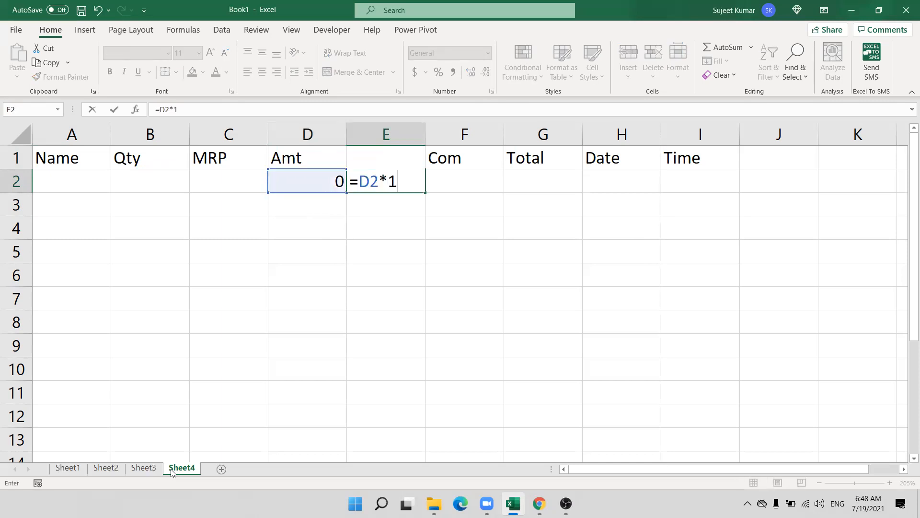
key("Return")
key("Up")
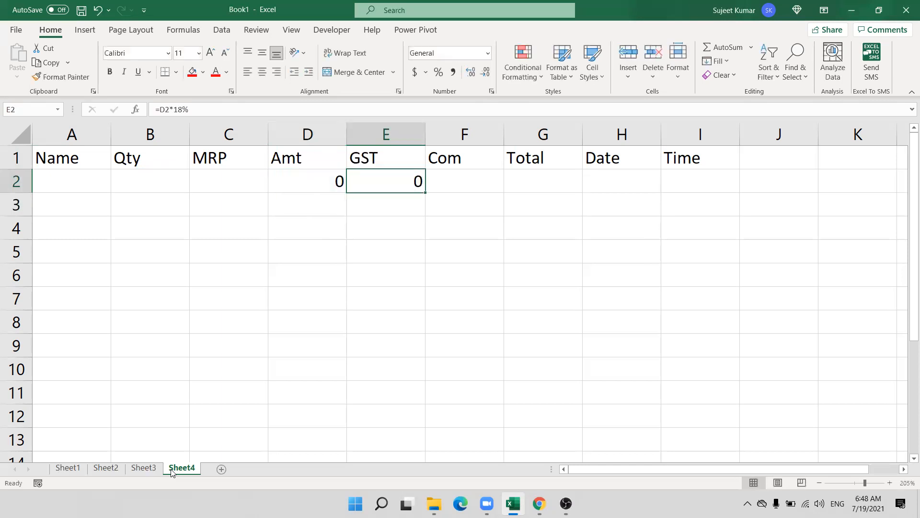
key("Right")
type("=")
key("Left")
type("*2%")
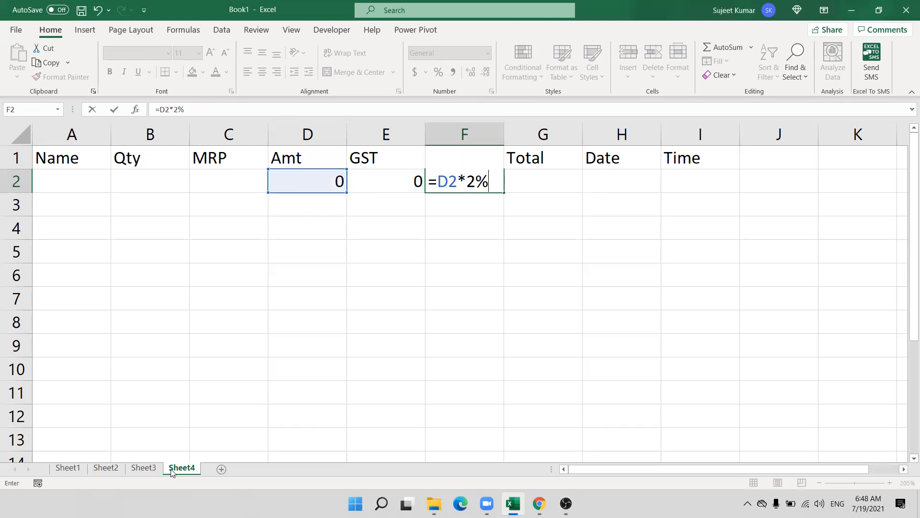
key("Return")
Insert the Total formula =SUM(D2:F2) in G2 with AutoSum.
key("Right")
key("Up")
key("Up")
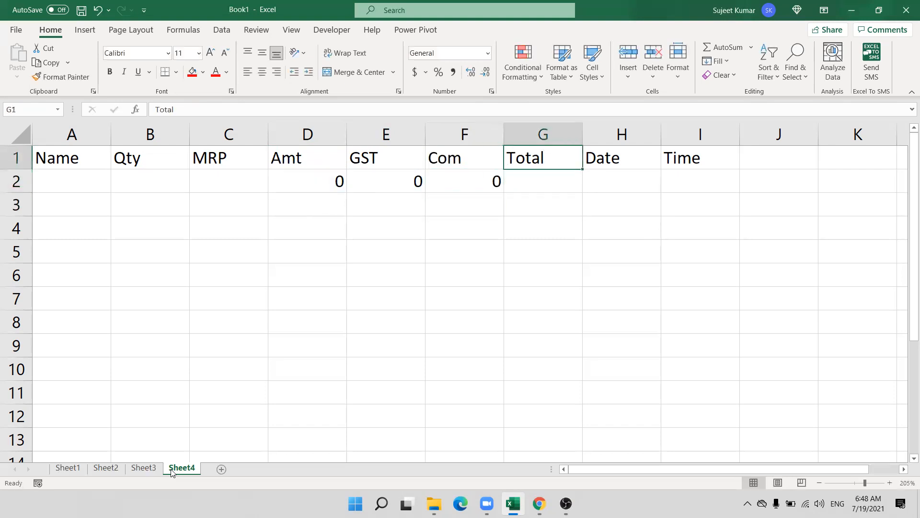
key("Down")
key("alt+equal")
key("ctrl+Return")
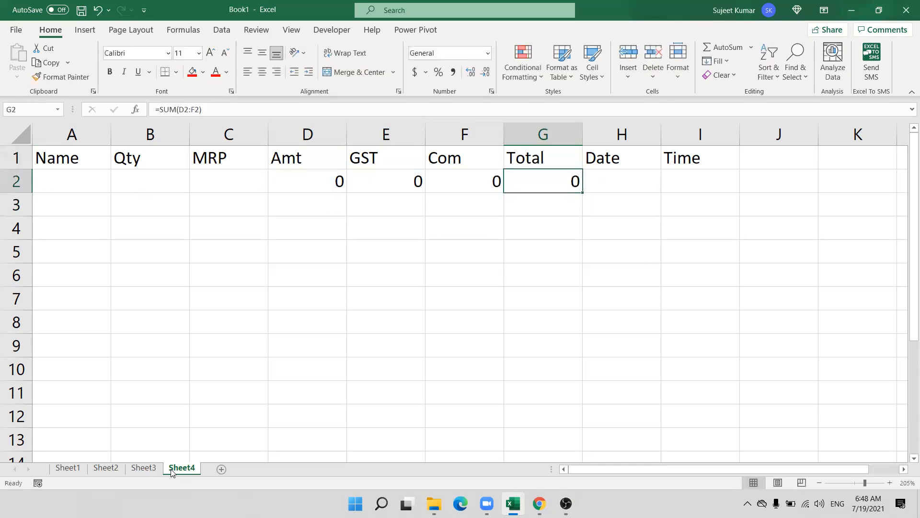
Fill the D2:G2 formulas down through row 16.
key("Left")
key("Left")
key("Left")
key("shift+Right")
key("shift+Right")
key("shift+Right")
key("shift+Right")
key("shift+Left")
key("shift+Down")
key("shift+Down")
key("shift+Down")
key("shift+Down")
key("shift+Down")
key("shift+Down")
key("shift+Down")
key("shift+Down")
key("shift+Down")
key("shift+Down")
key("shift+Down")
key("shift+Down")
key("shift+Down")
key("shift+Down")
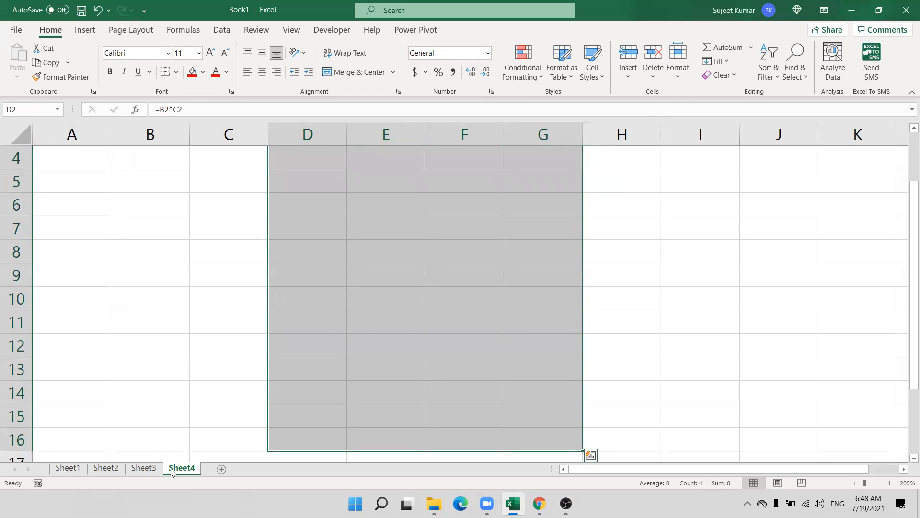
key("ctrl+d")
key("Up")
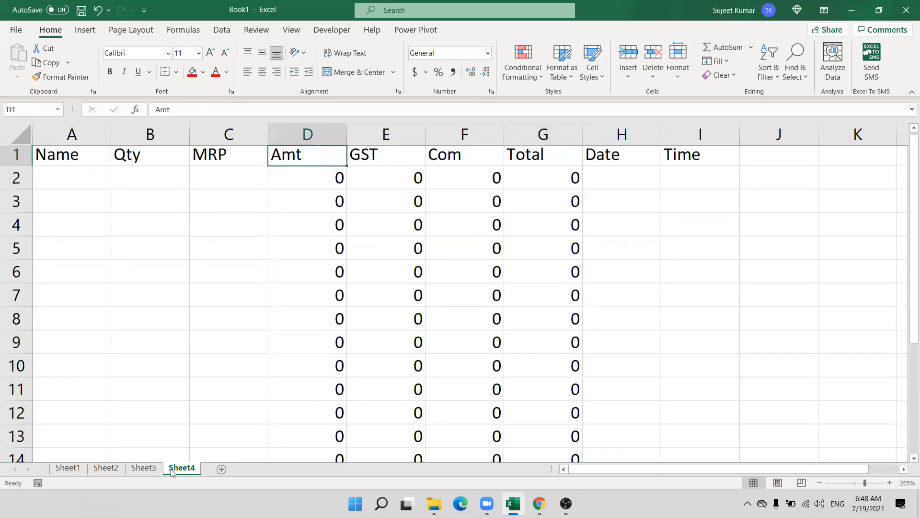
key("Left")
key("Left")
key("Left")
key("Down")
Enter a name, quantity 52 and MRP 63 in A2:C2.
type("Puja")
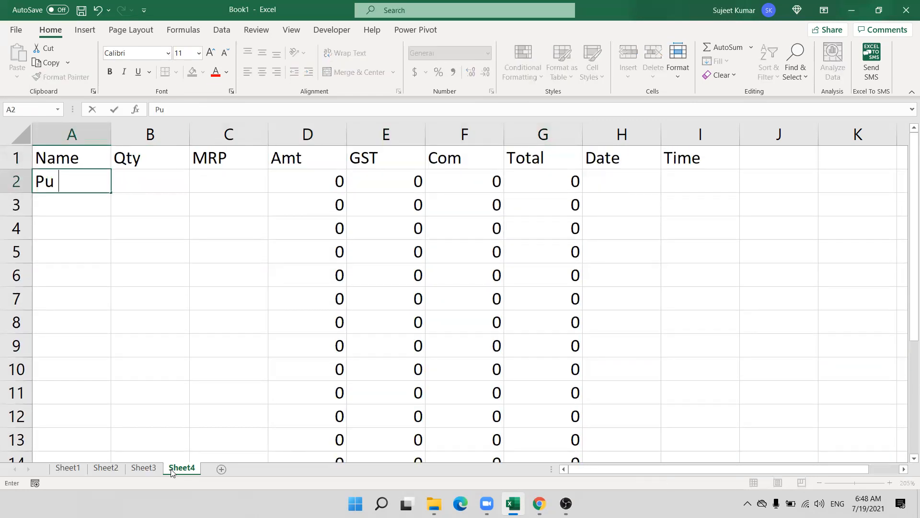
key("Tab")
type("52")
key("Tab")
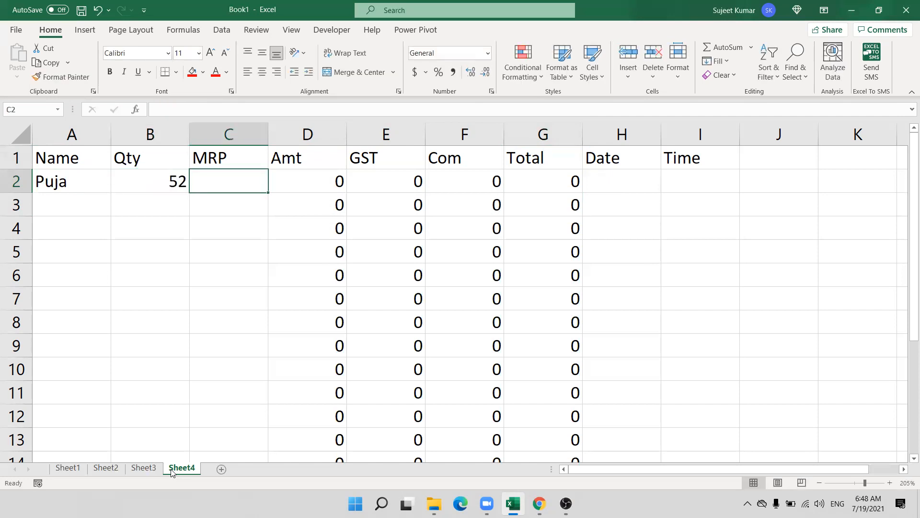
type("63")
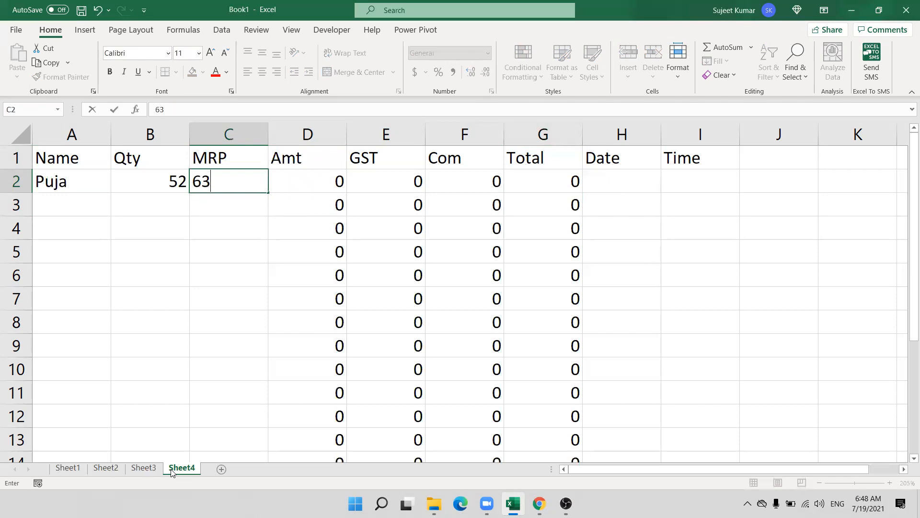
key("Tab")
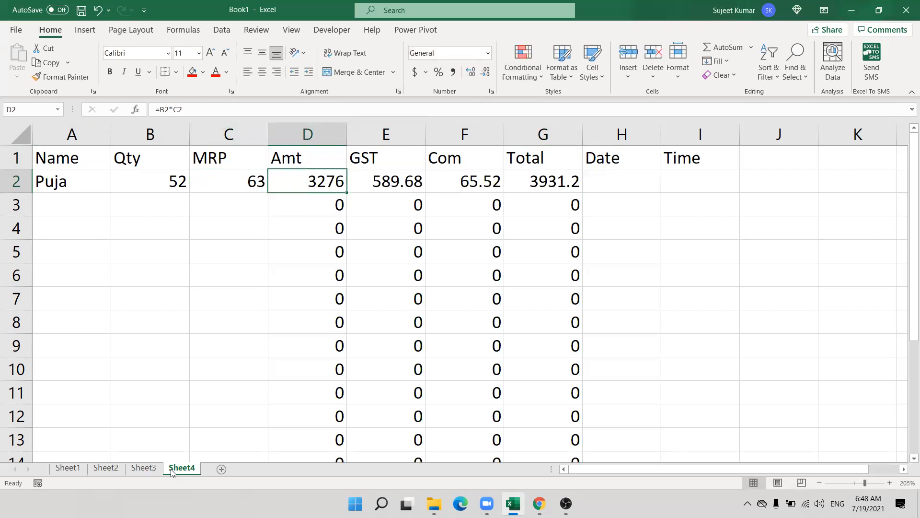
Insert today's date in H2 and the current time in I2.
key("Tab")
key("Tab")
key("Tab")
key("Tab")
key("ctrl+semicolon")
key("Tab")
key("ctrl+shift+semicolon")
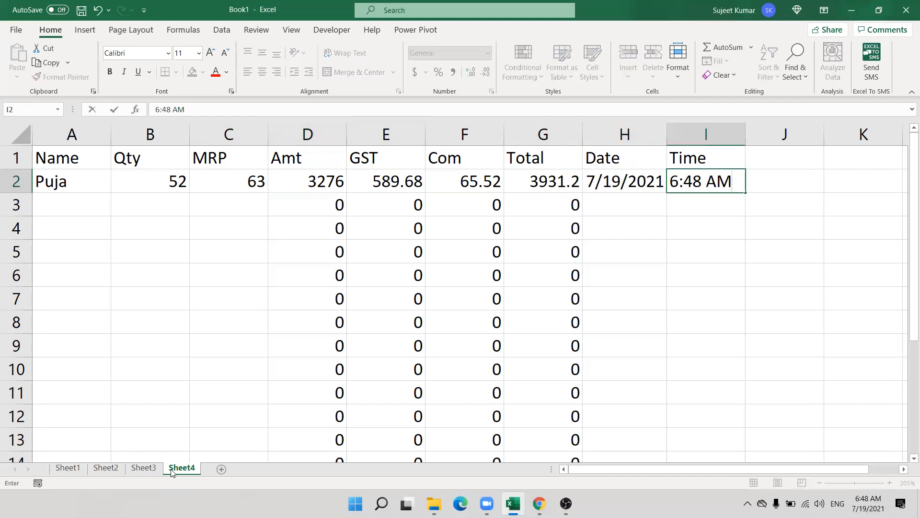
key("Return")
Review the Amt, GST, Com and Total formulas in rows 2 and 3.
key("Left")
key("Left")
key("Left")
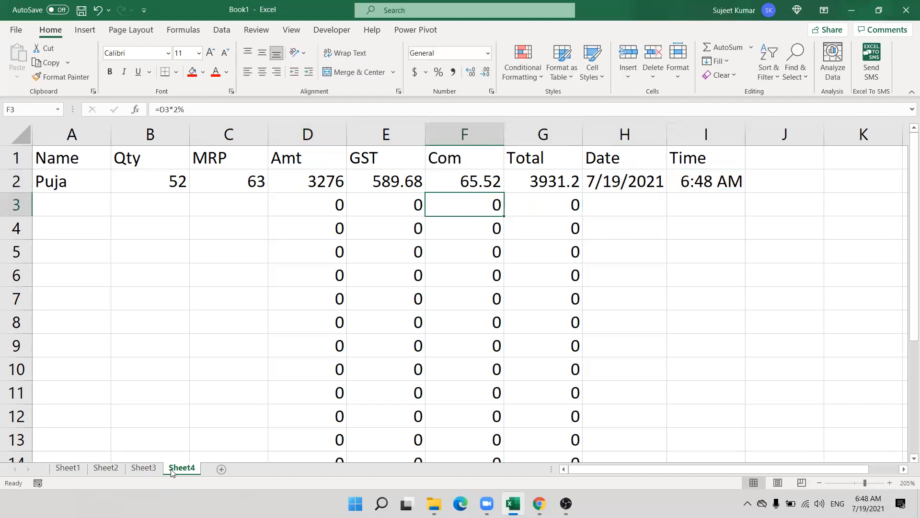
key("Up")
key("Left")
key("Left")
key("Right")
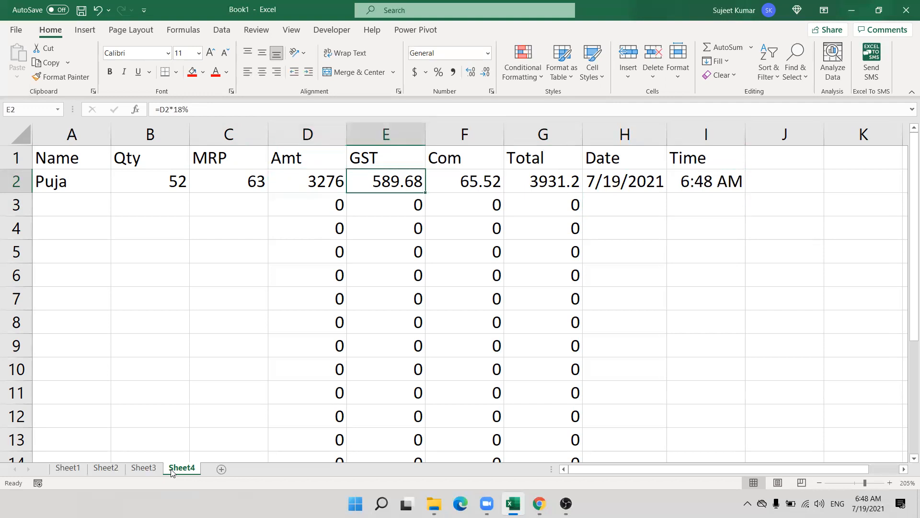
key("Right")
key("Right")
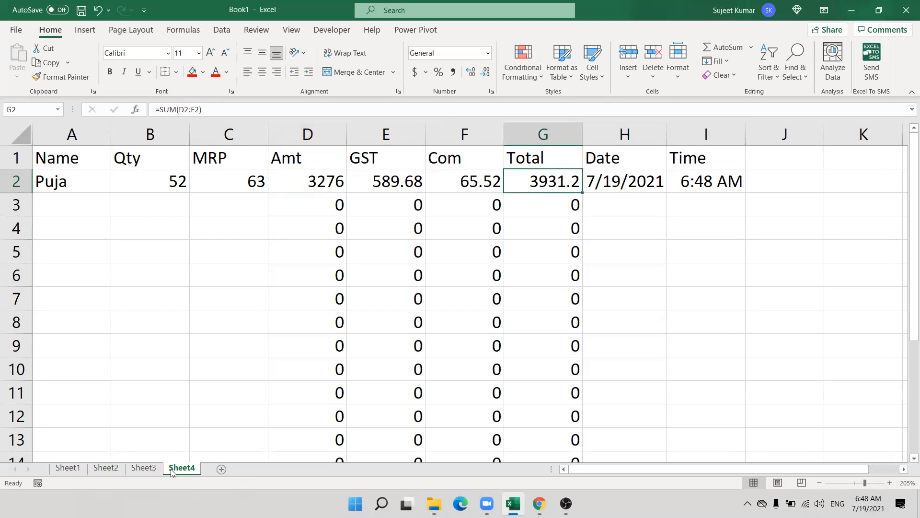
key("Left")
key("Left")
key("Left")
key("Right")
key("Right")
key("Right")
key("Left")
key("Left")
key("Left")
key("Down")
key("Right")
key("Right")
key("Right")
key("Right")
key("Left")
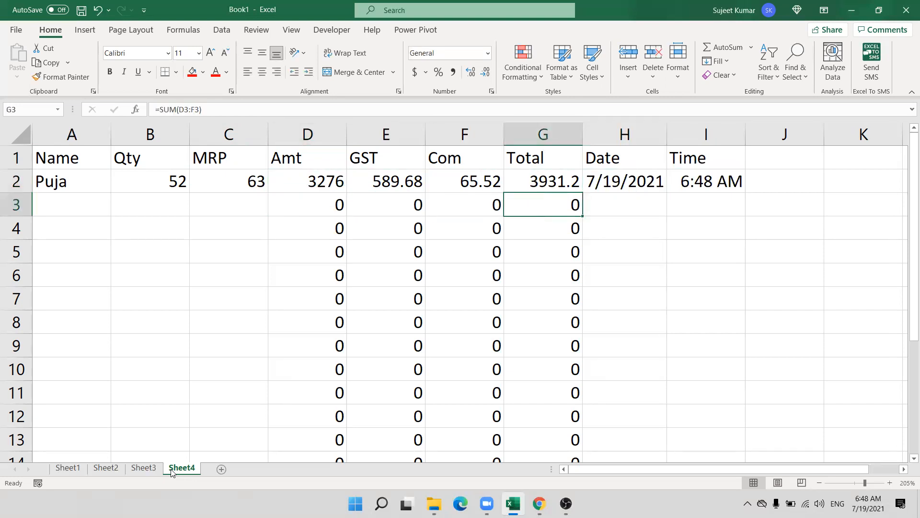
key("Left")
key("Left")
key("Left")
key("Left")
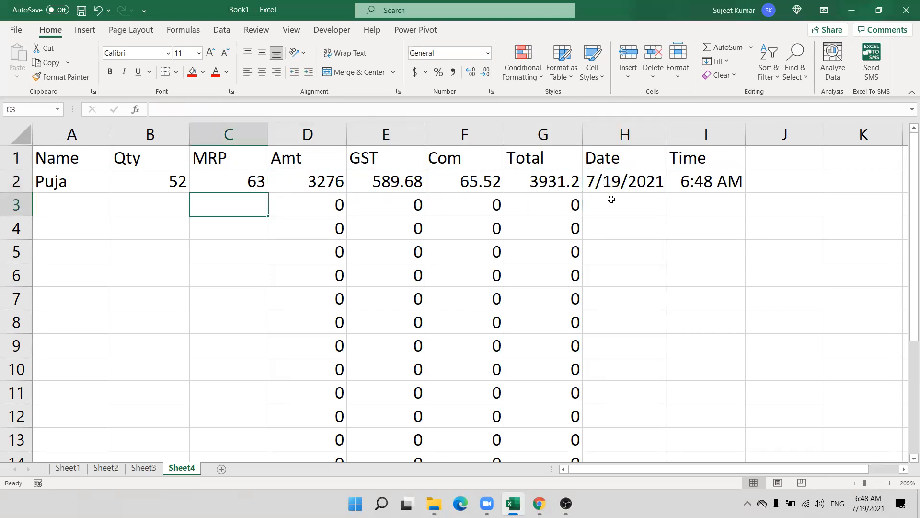
left_click(611, 199)
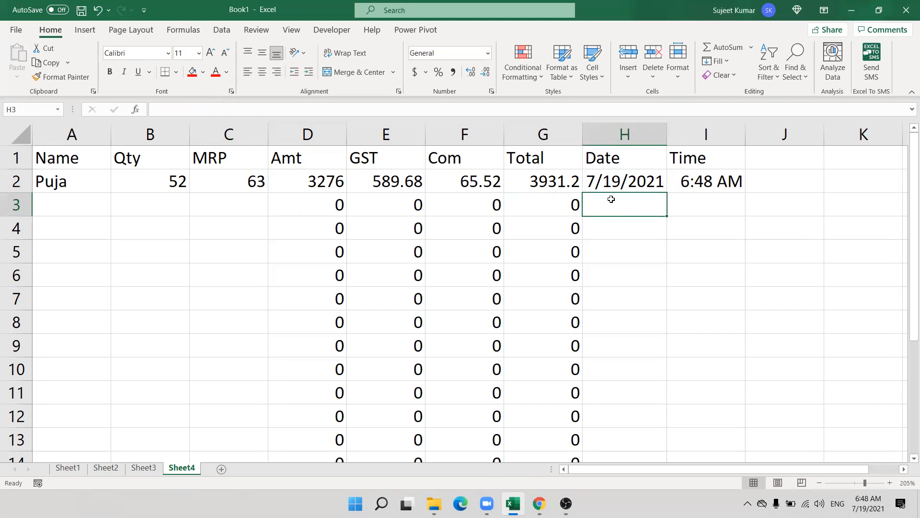
left_click(250, 200)
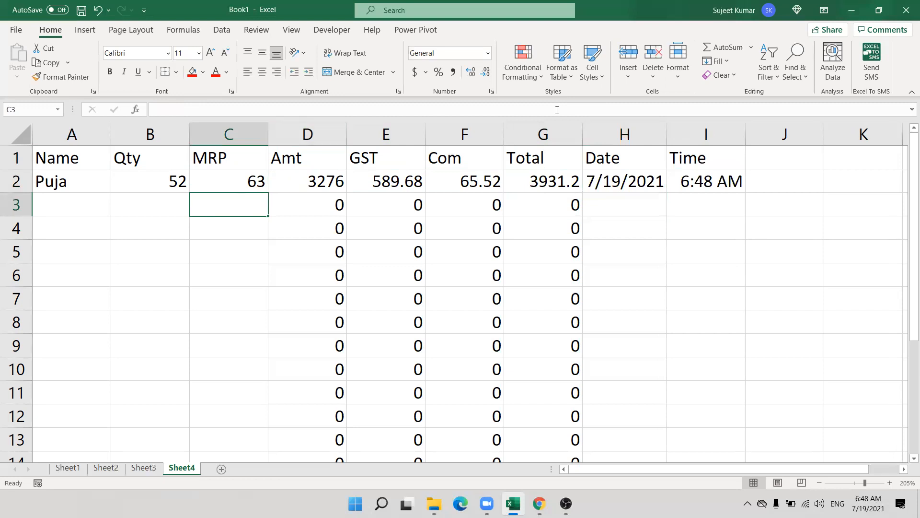
left_click(617, 199)
left_click_drag(545, 133, 359, 130)
left_click_drag(338, 159, 338, 159)
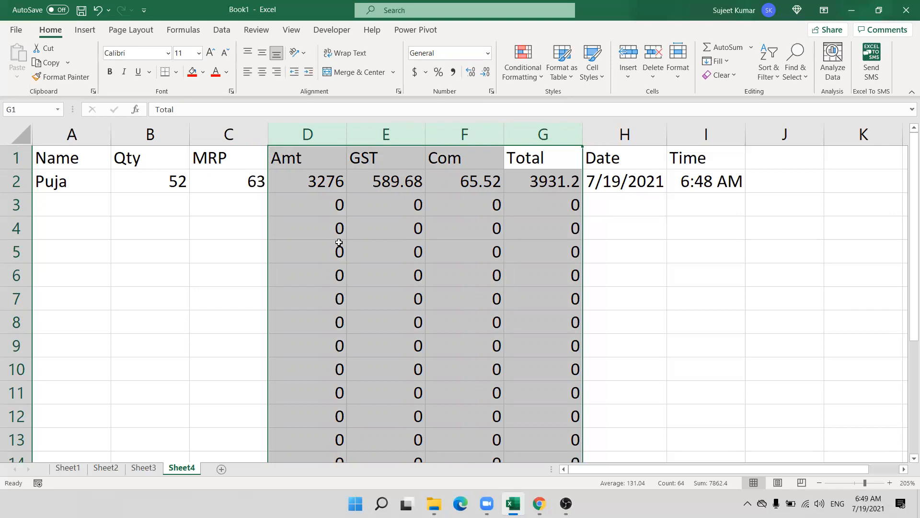
left_click(123, 238)
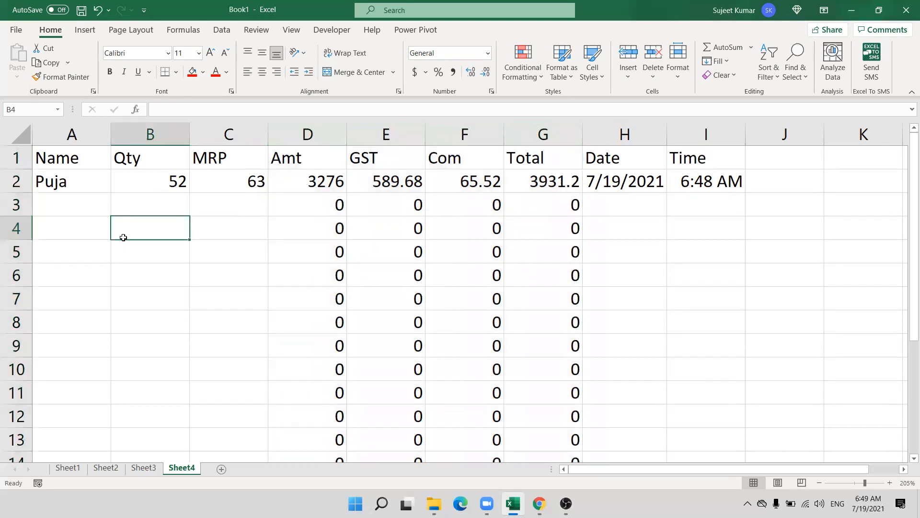
left_click(145, 471)
left_click_drag(298, 274, 369, 360)
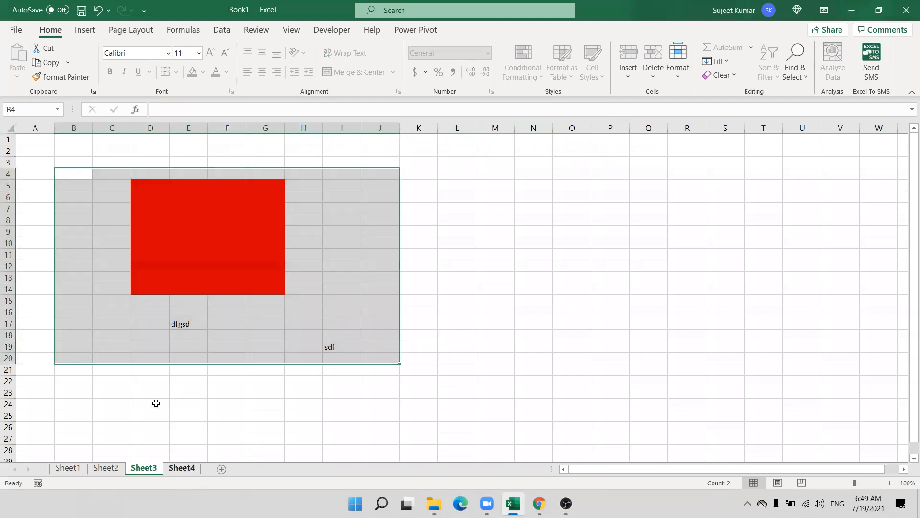
key("ctrl+Page_Down")
Select all of Sheet4 and clear the Locked protection on every cell.
left_click(24, 135)
right_click(168, 231)
left_click(198, 373)
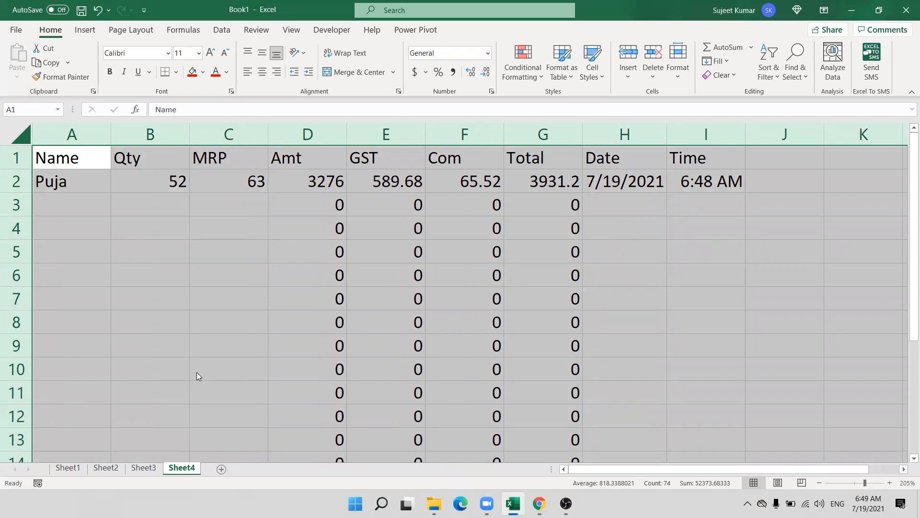
left_click(63, 233)
left_click(275, 473)
Set formula columns D through G back to Locked.
left_click(219, 307)
left_click_drag(312, 137, 544, 136)
right_click(486, 188)
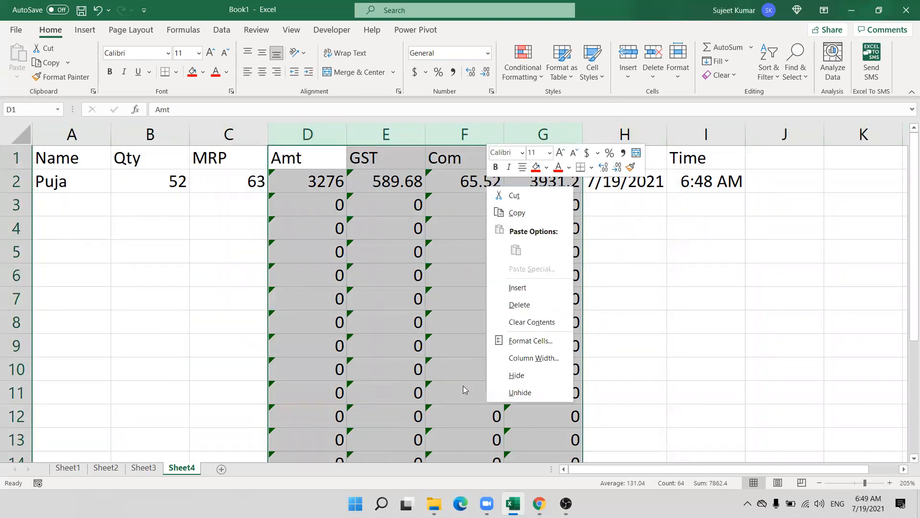
left_click(530, 341)
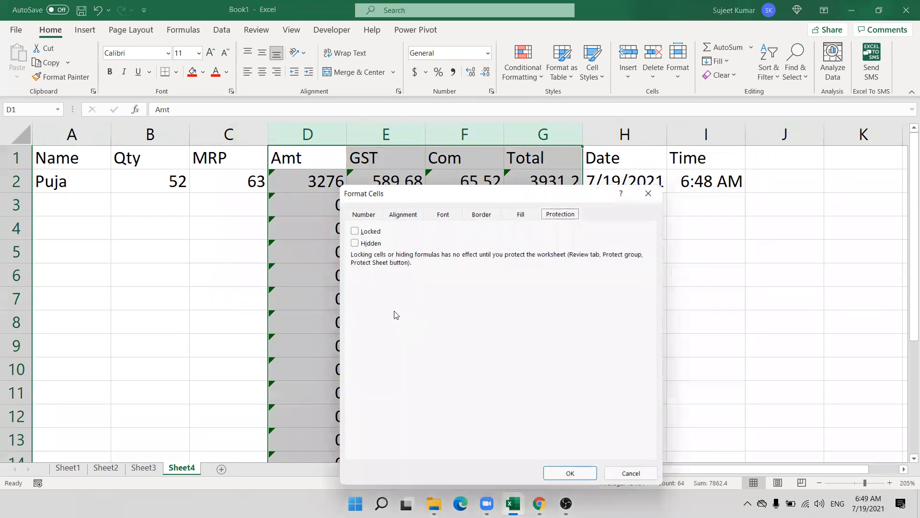
left_click(355, 230)
left_click(570, 473)
left_click(228, 276)
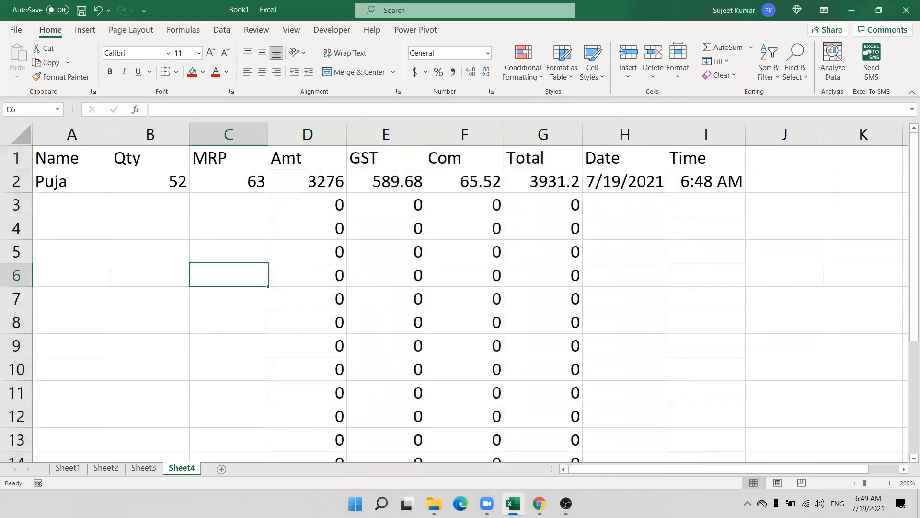
Protect Sheet4 without a password, disallowing selection of locked cells.
right_click(192, 466)
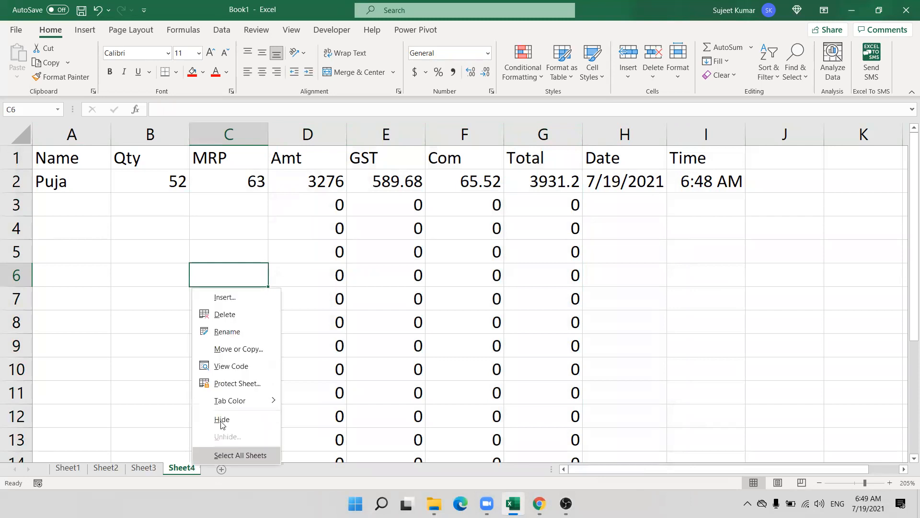
left_click(229, 383)
left_click_drag(211, 298, 299, 219)
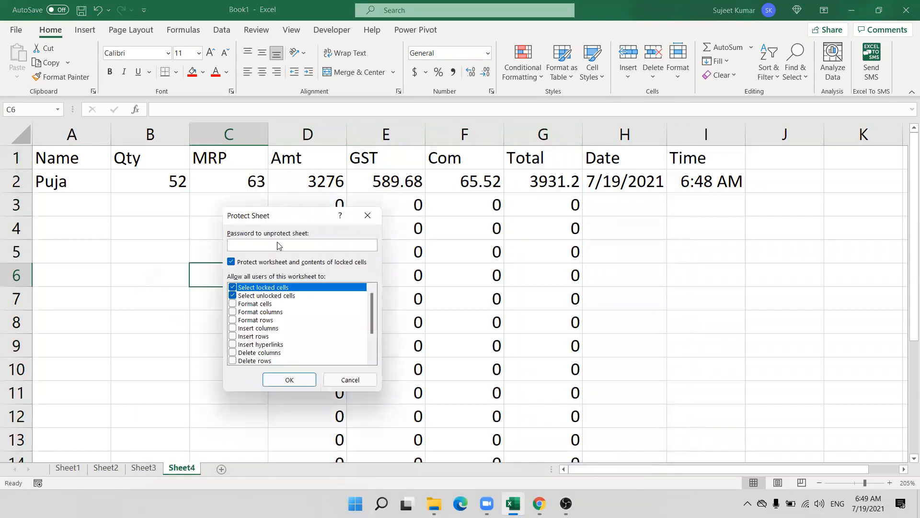
left_click(233, 287)
left_click_drag(288, 216, 148, 228)
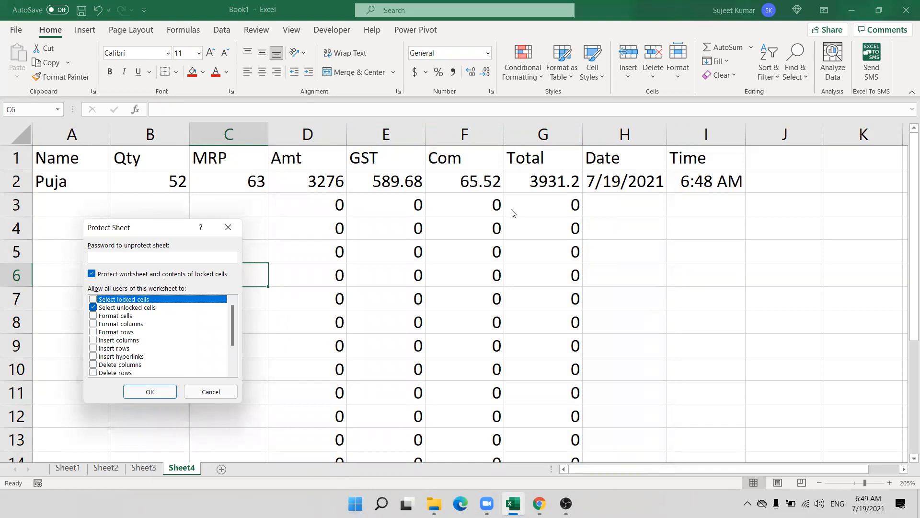
left_click(149, 392)
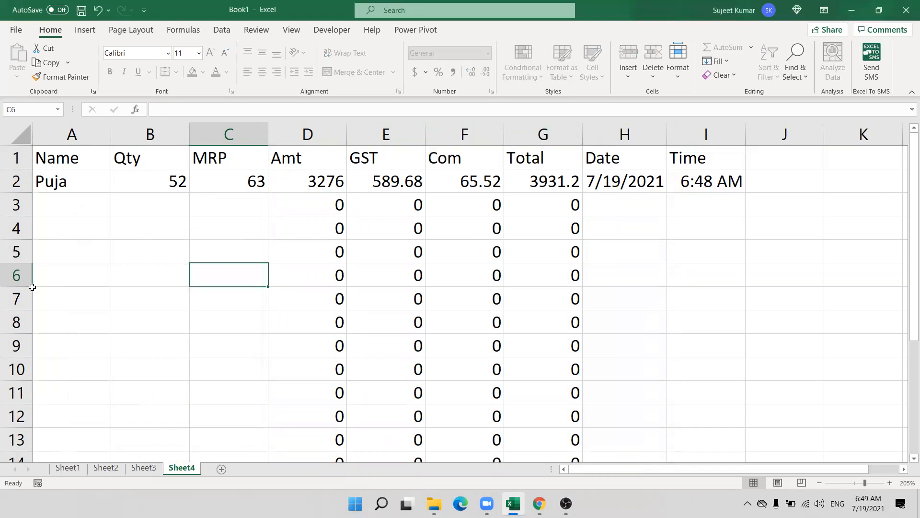
Enter a customer name, quantity 85 and MRP 65 in row 3 of Sheet4.
left_click(63, 197)
type("N")
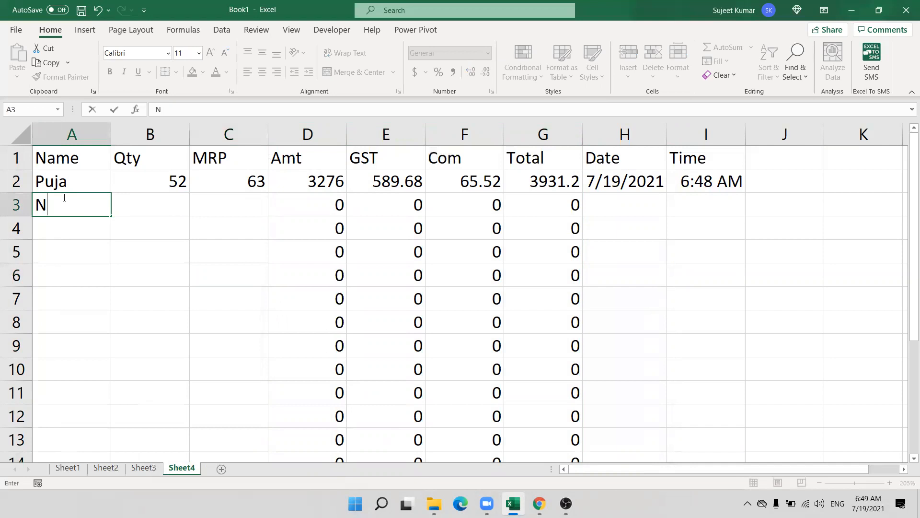
type("itu")
key("Tab")
type("85")
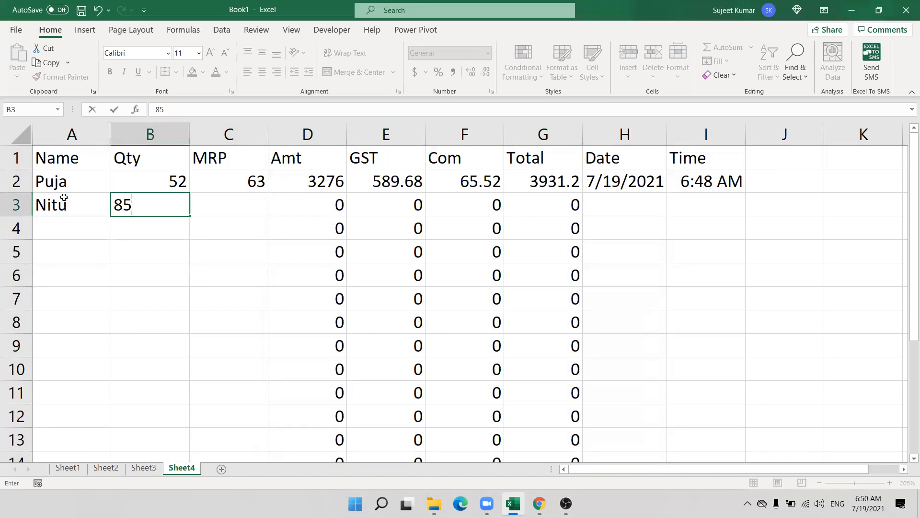
key("Tab")
type("65")
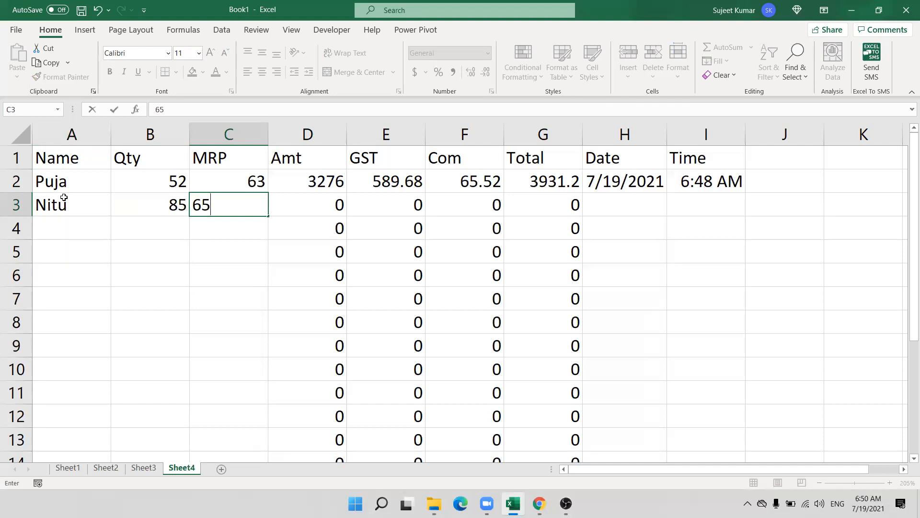
key("Tab")
key("Tab")
key("Tab")
key("Tab")
key("Tab")
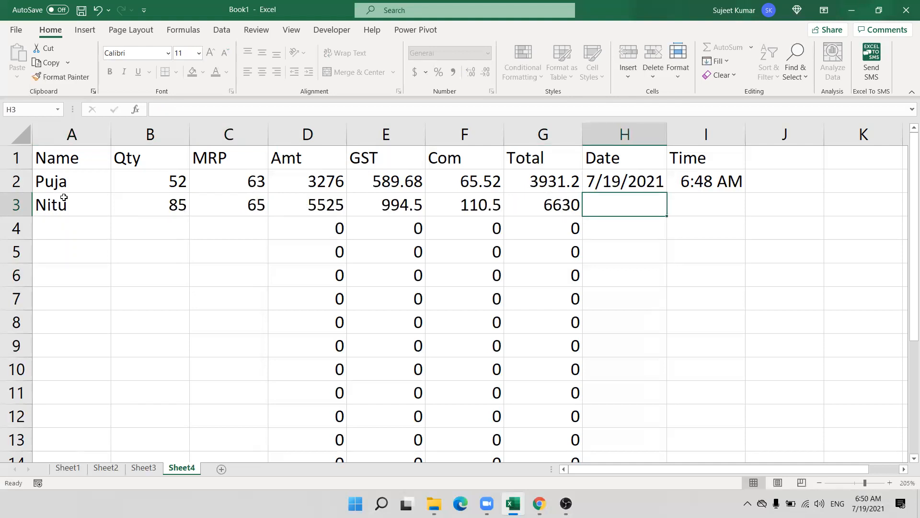
Check with the arrow keys that row 3's locked formula columns are skipped.
key("Left")
key("Right")
key("Left")
key("Down")
key("Right")
key("Left")
key("Right")
key("Left")
key("Left")
key("Right")
key("Right")
key("Left")
key("Right")
key("Left")
key("Right")
key("Right")
key("Left")
key("Down")
Put today's date 7/19/2021 in H3 and the current time 6:50 AM in I3.
key("Right")
key("Right")
key("Up")
key("Up")
key("Left")
key("ctrl+shift+semicolon")
key("Right")
key("Left")
key("ctrl+semicolon")
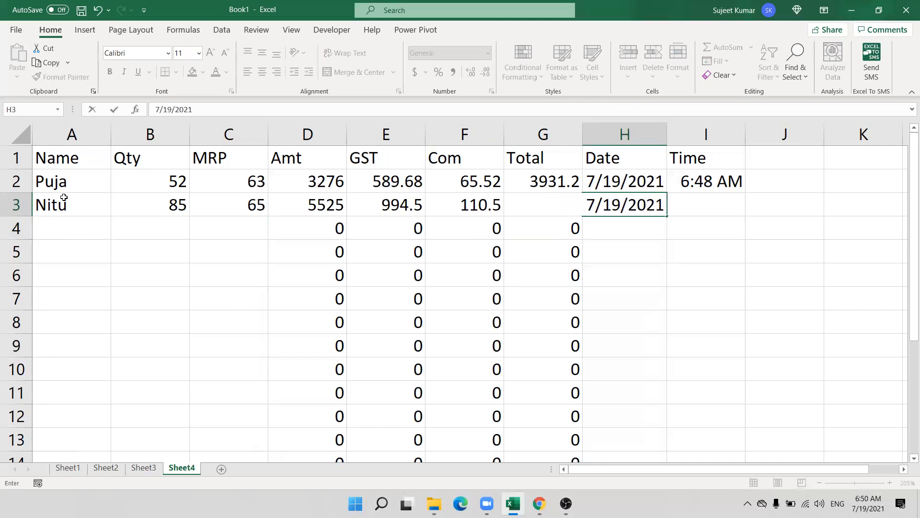
key("Right")
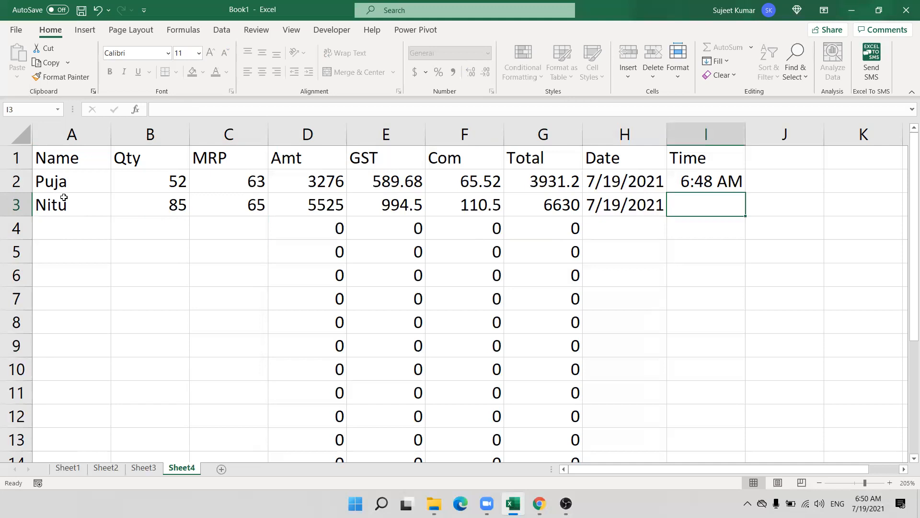
key("ctrl+shift+semicolon")
key("Return")
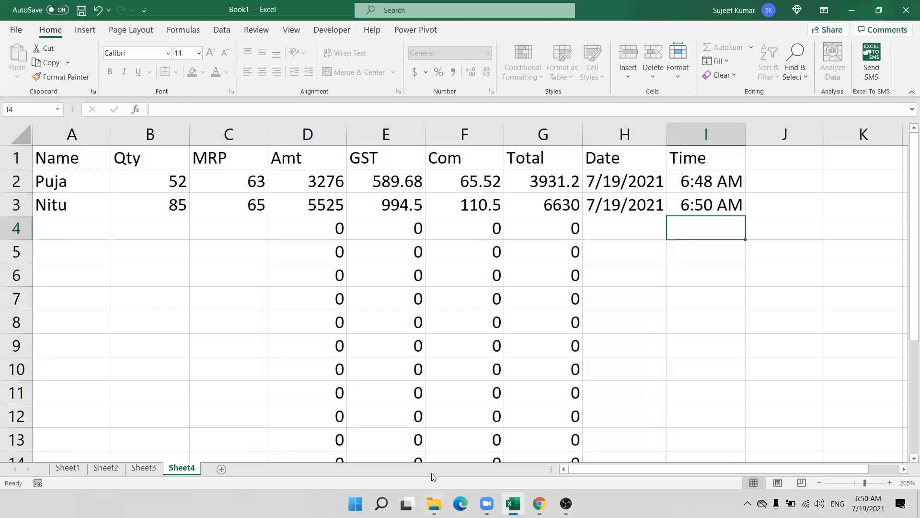
Add a blank worksheet after Sheet4, return to Sheet4, then move to the empty Sheet5.
left_click(548, 75)
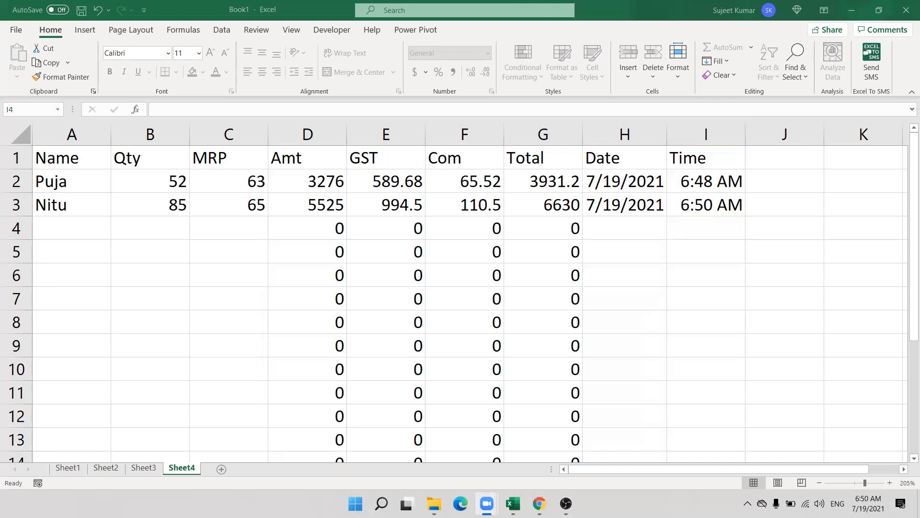
left_click(222, 468)
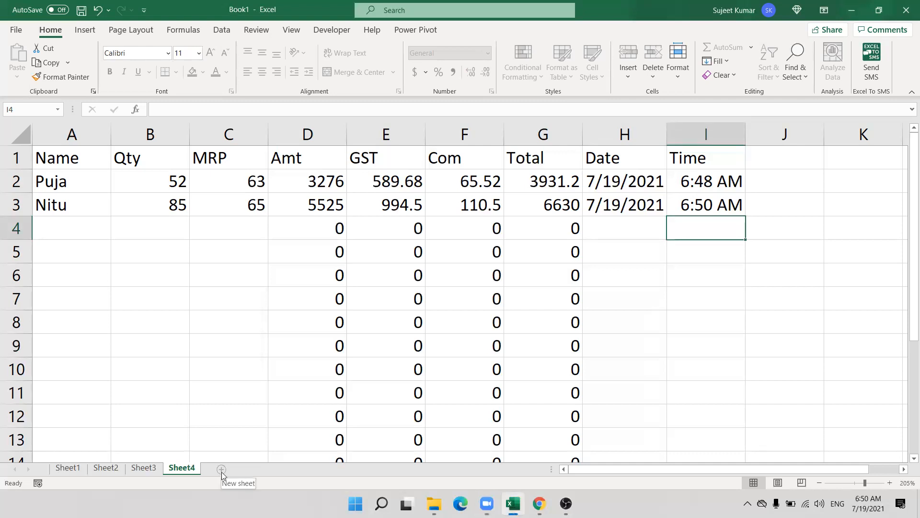
left_click(221, 469)
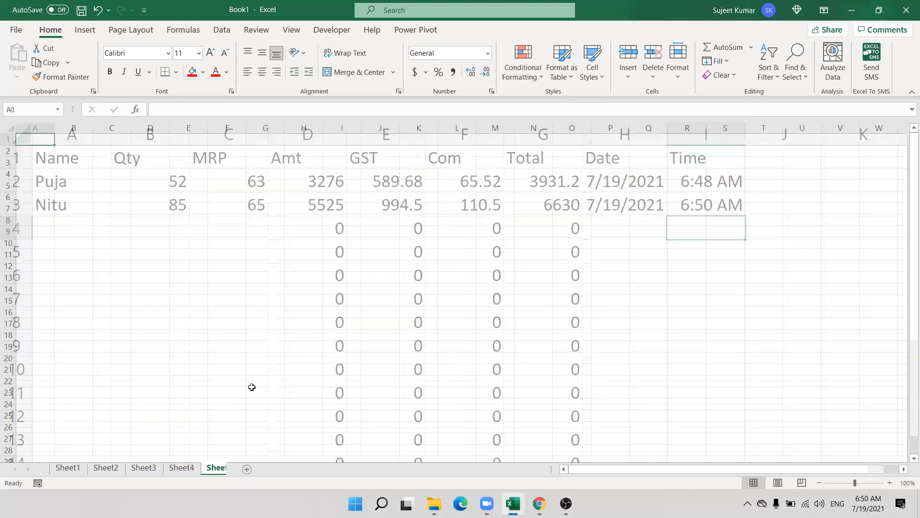
left_click(178, 468)
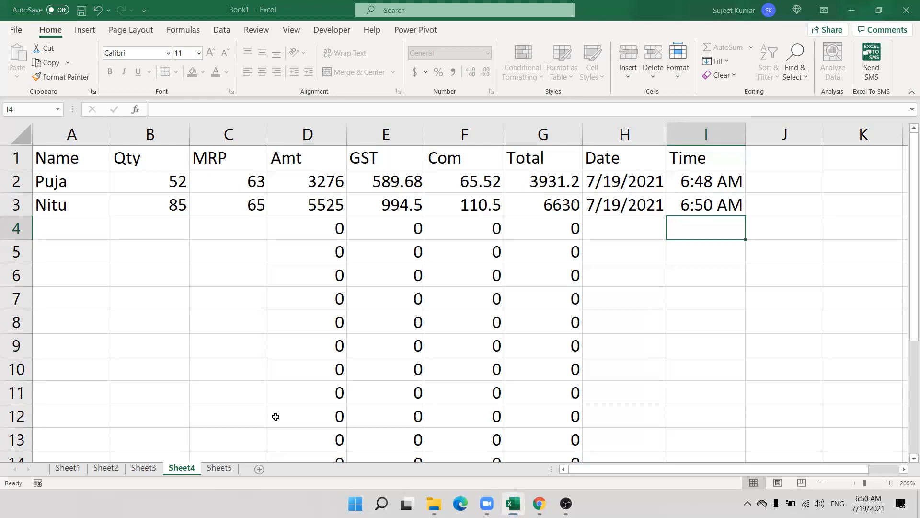
key("alt+Tab")
left_click(504, 245)
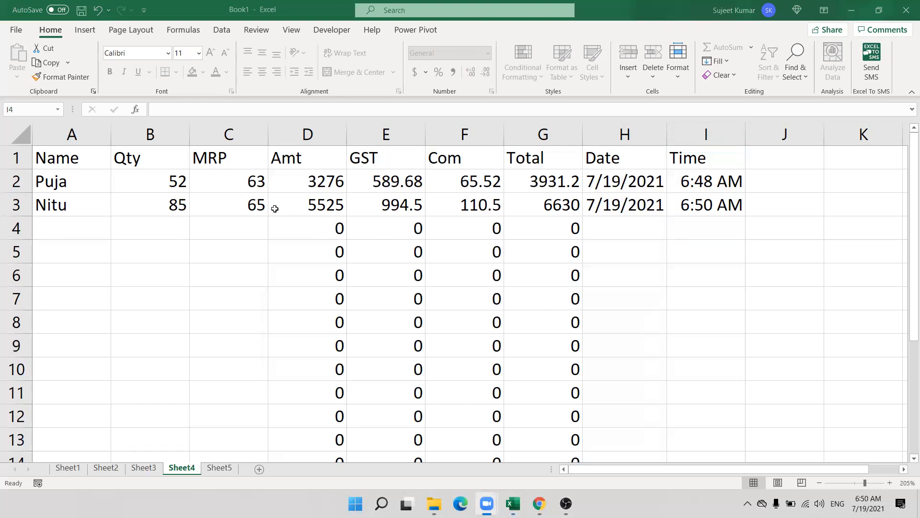
key("alt+Tab")
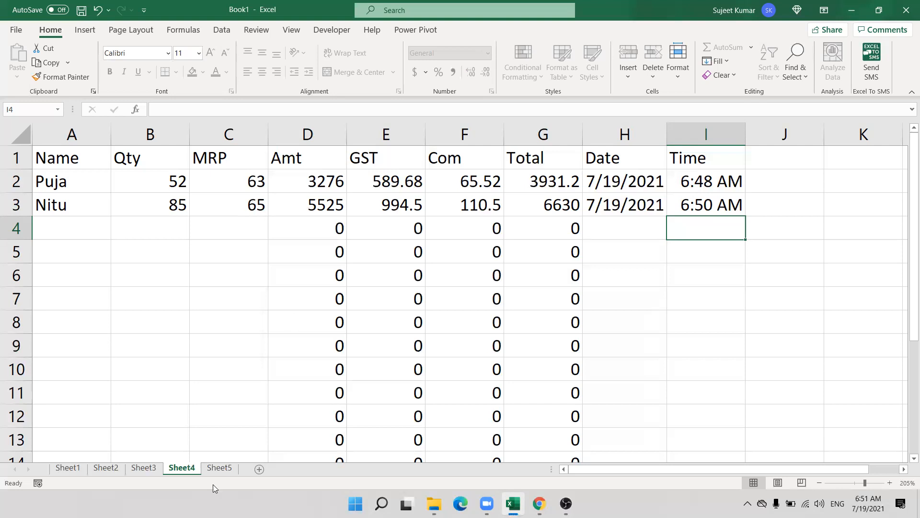
key("ctrl+Page_Down")
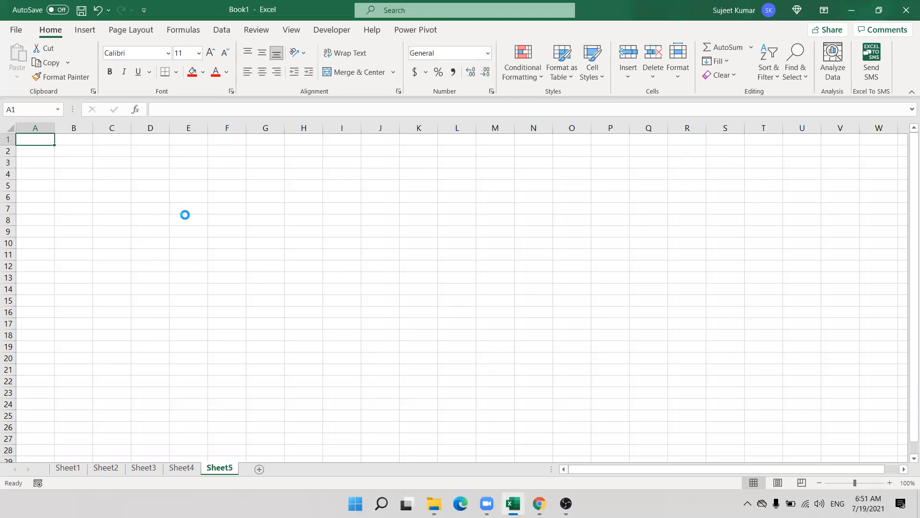
Type the labels Name in B4, Roll in C7 and Marks in E10.
scroll(156, 212, "up", 5)
left_click(139, 208)
type("Name")
left_click(208, 269)
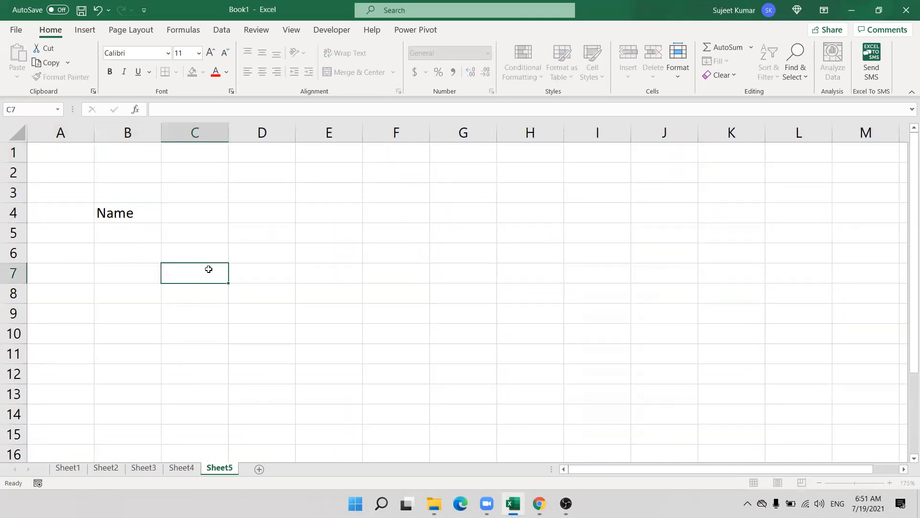
type("Roll")
key("Tab")
left_click(340, 338)
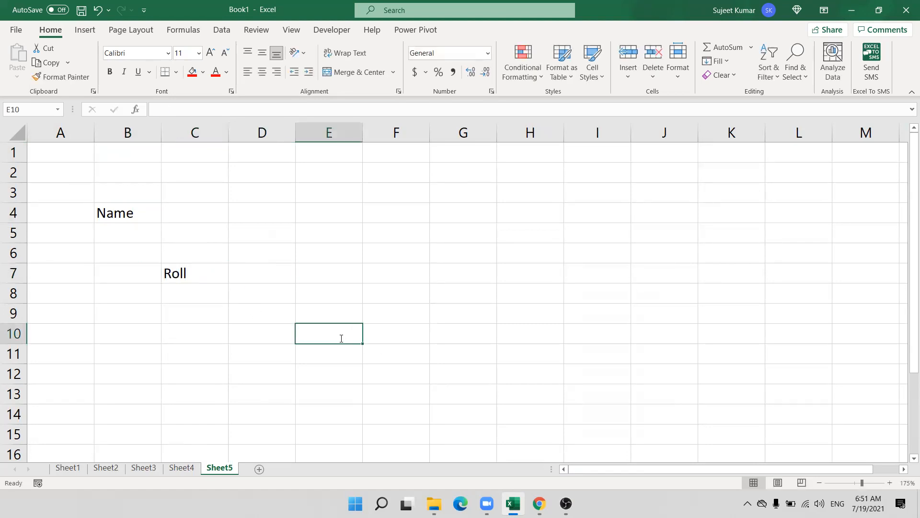
type("Marks")
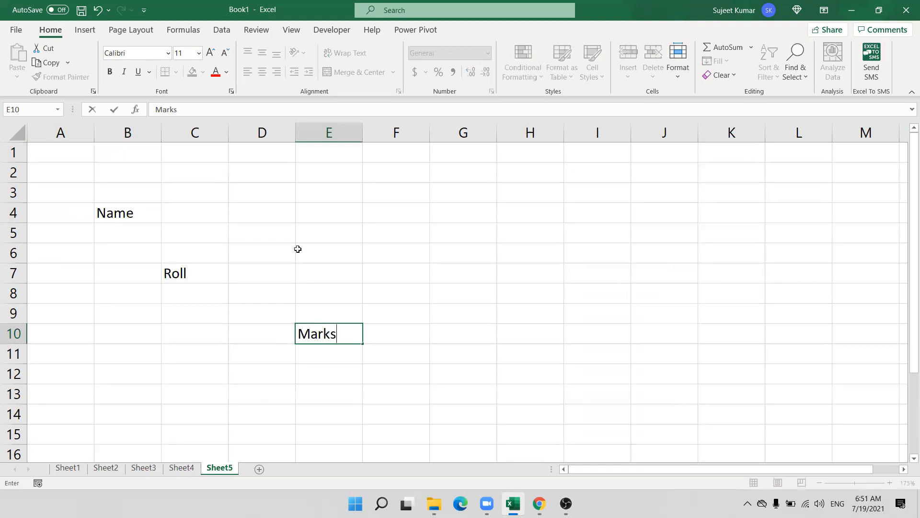
left_click(300, 238)
Fill the entry cells C4, D7 and F10 with red.
left_click(212, 208)
left_click(293, 281, "ctrl")
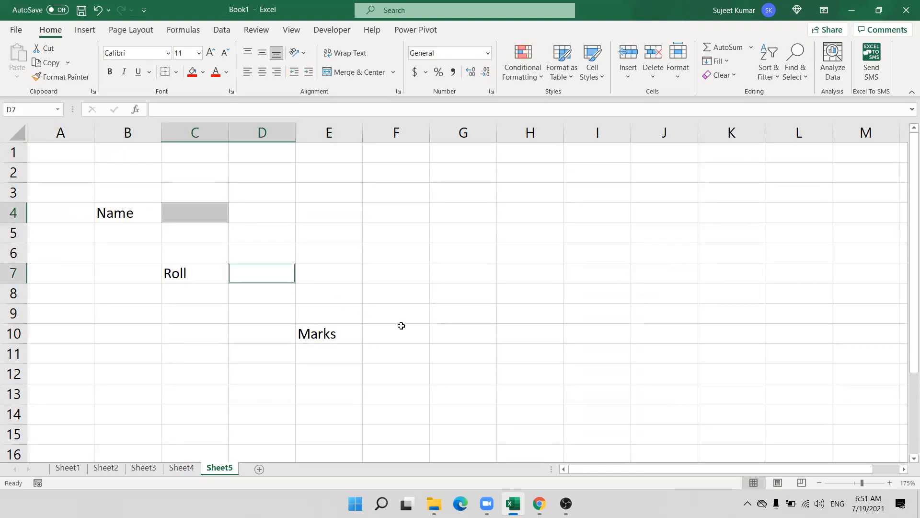
left_click(401, 326, "ctrl")
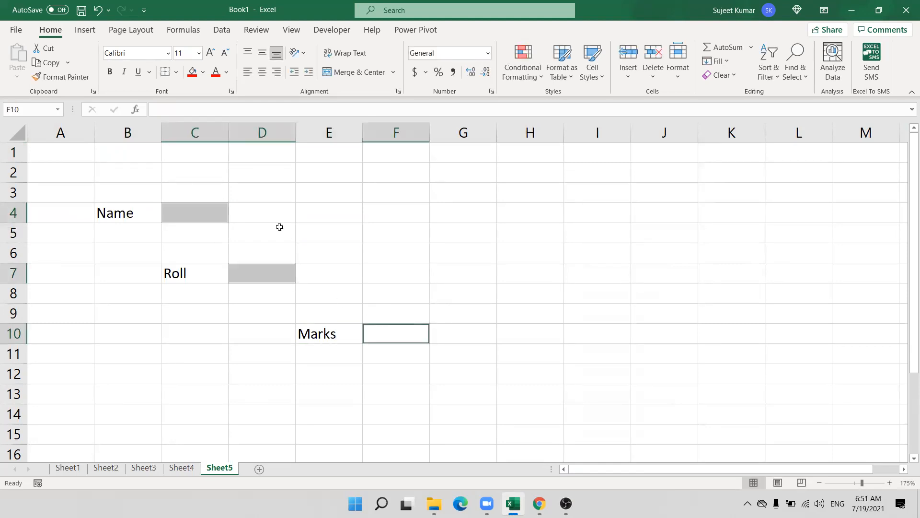
left_click(192, 73)
left_click(394, 203)
left_click(397, 336)
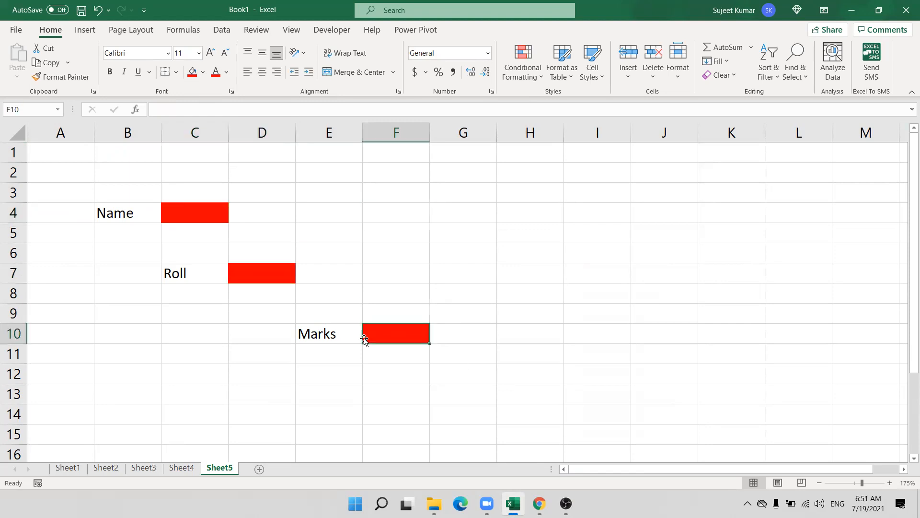
left_click(185, 211)
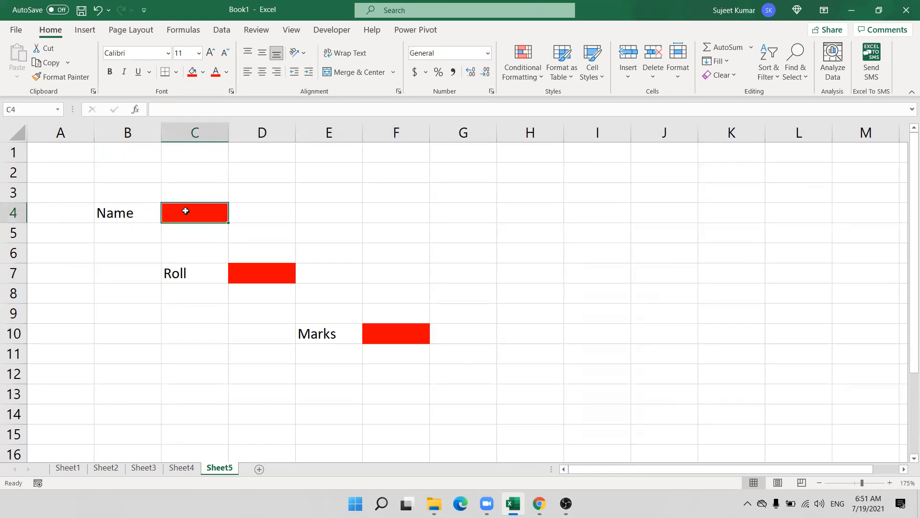
Test a sample name in C4, clear it again, and reselect the red cells.
type("Puja")
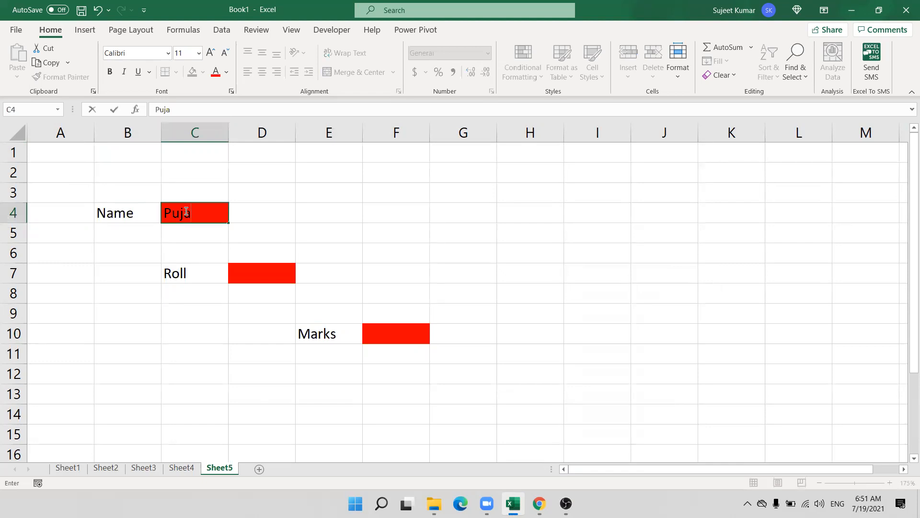
key("Return")
key("Right")
key("Down")
key("Down")
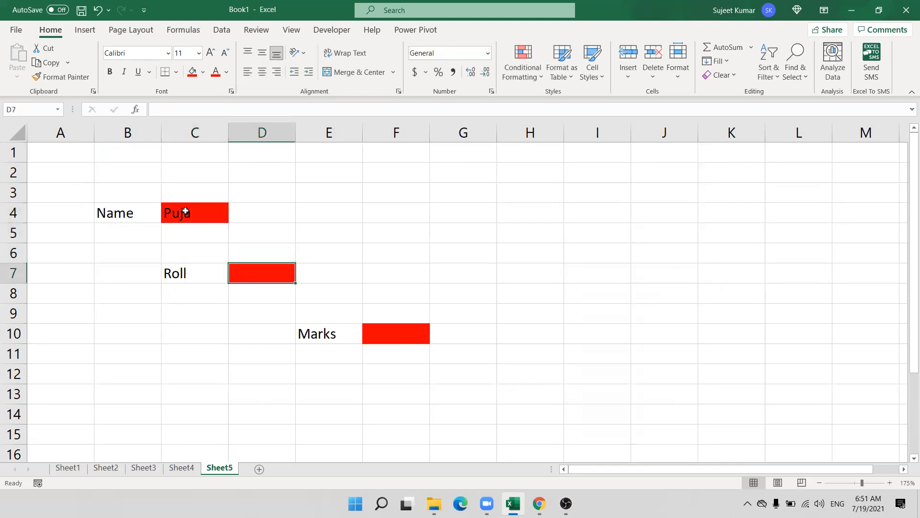
key("Up")
key("Up")
key("Up")
key("Left")
key("Delete")
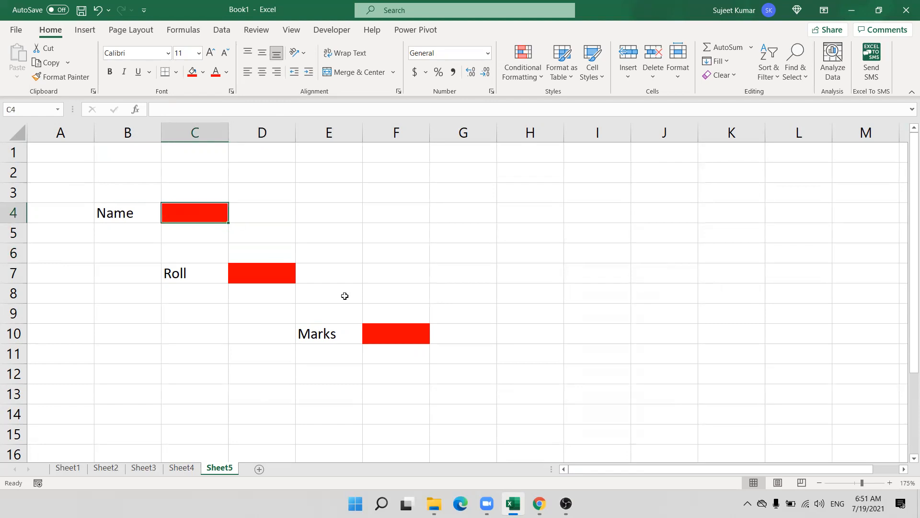
left_click(283, 275, "ctrl")
Unlock the red cells C4, D7 and F10 in Format Cells Protection, leaving Hidden off.
left_click(407, 333, "ctrl")
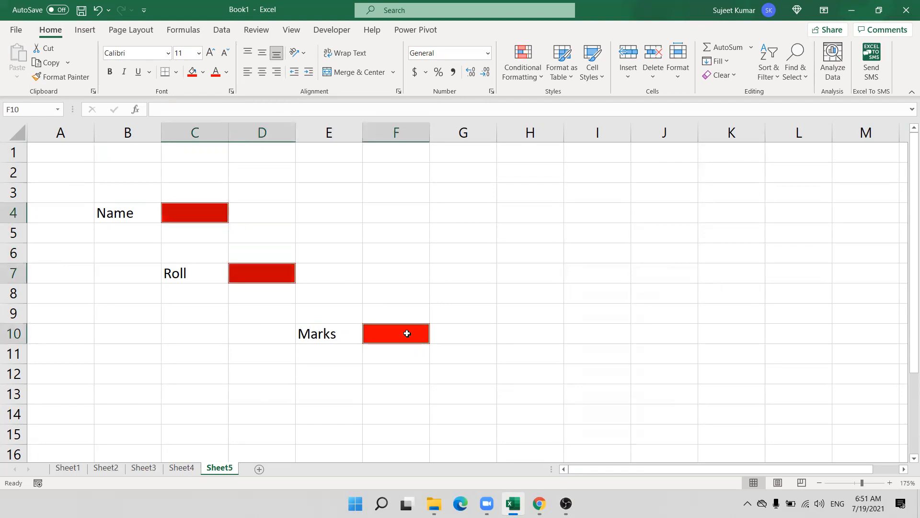
right_click(407, 333)
left_click(463, 428)
left_click(336, 234)
left_click(332, 243)
left_click(332, 245)
left_click(541, 478)
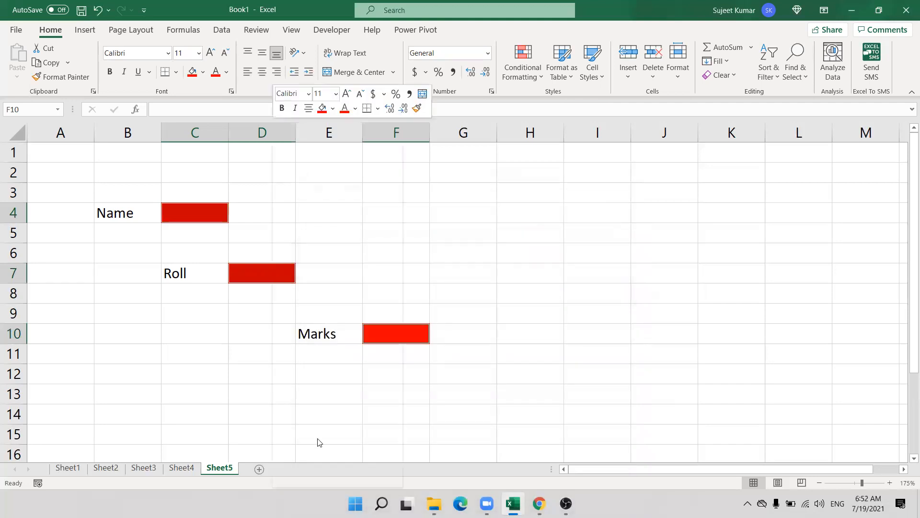
left_click(226, 468)
Protect Sheet5 with Select locked cells turned off.
right_click(225, 466)
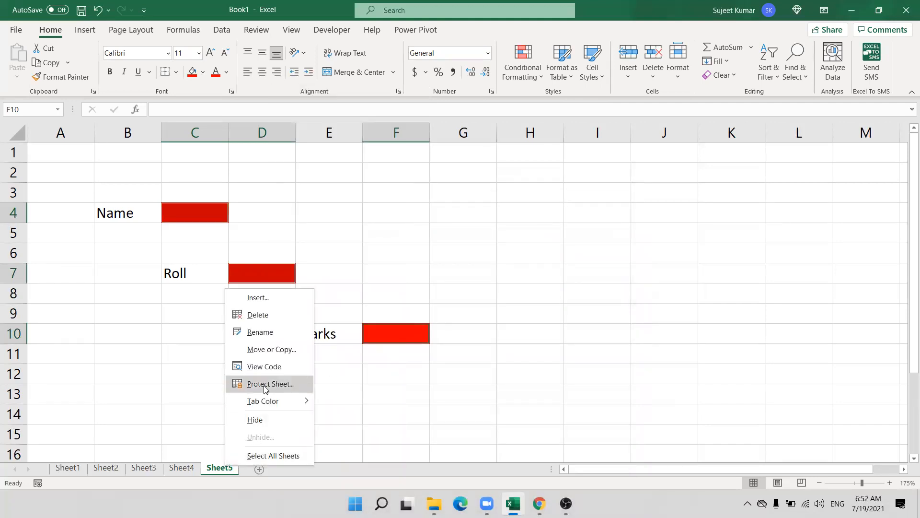
left_click(265, 383)
left_click(194, 364)
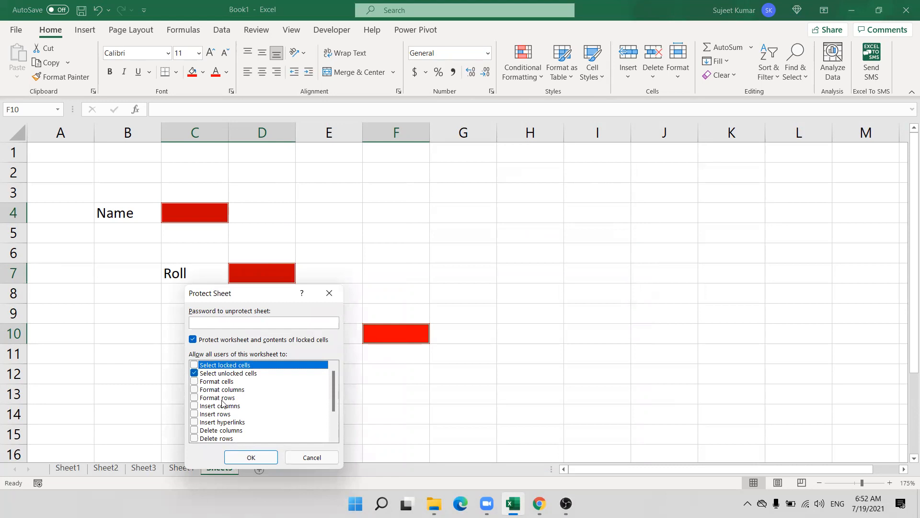
left_click(252, 457)
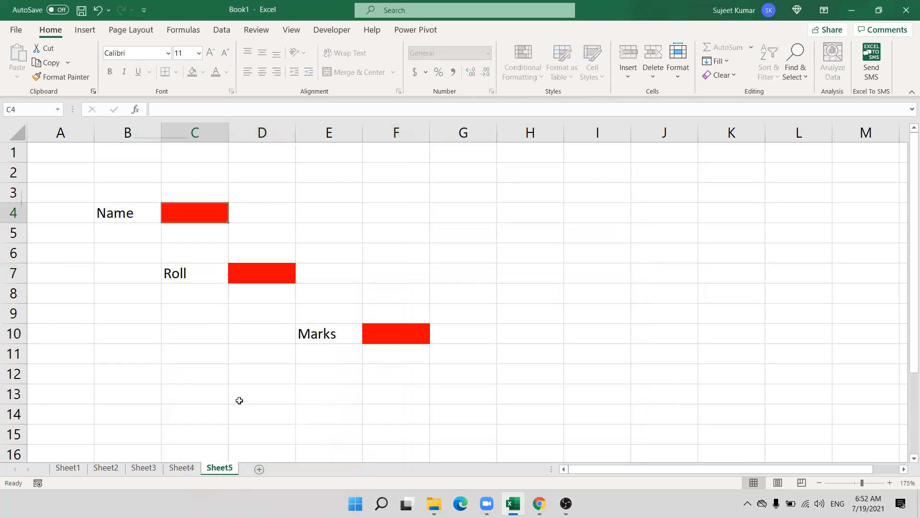
Enter a sample name in C4 and move on to the Roll cell D7.
type("Puja")
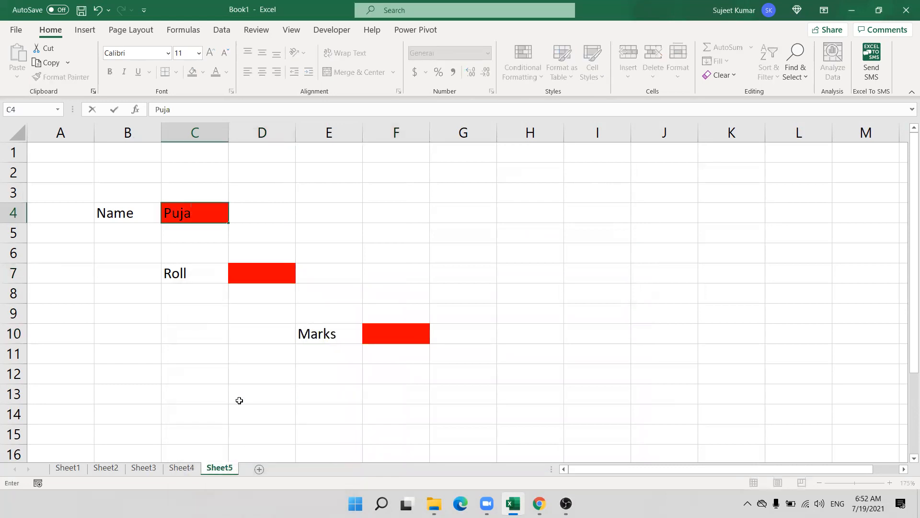
key("ctrl+Return")
key("Tab")
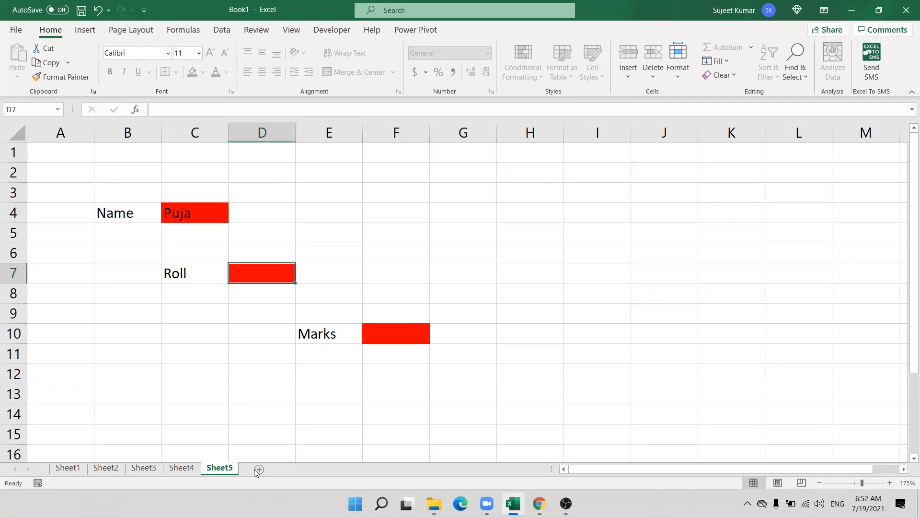
Insert a new Sheet6 and enter 25, 36, 25, 36 across A1:D1.
key("shift+F11")
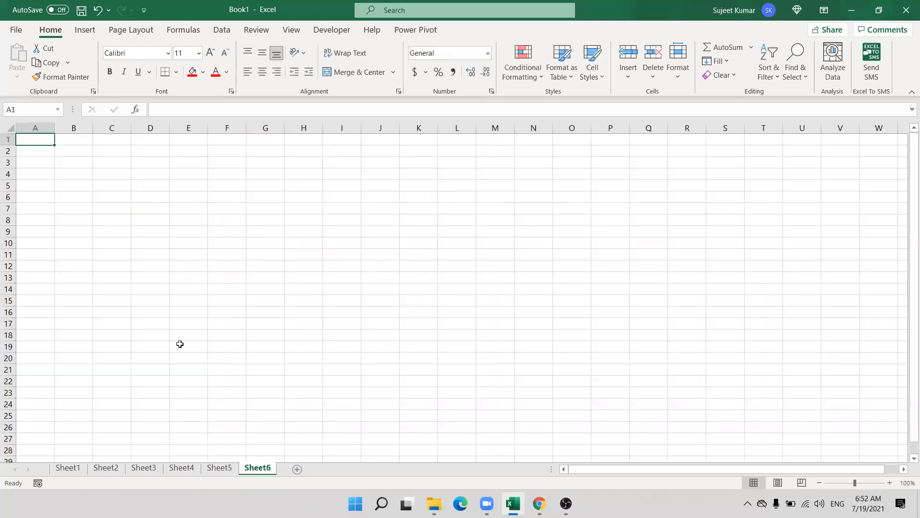
scroll(217, 330, "up", 1, "ctrl")
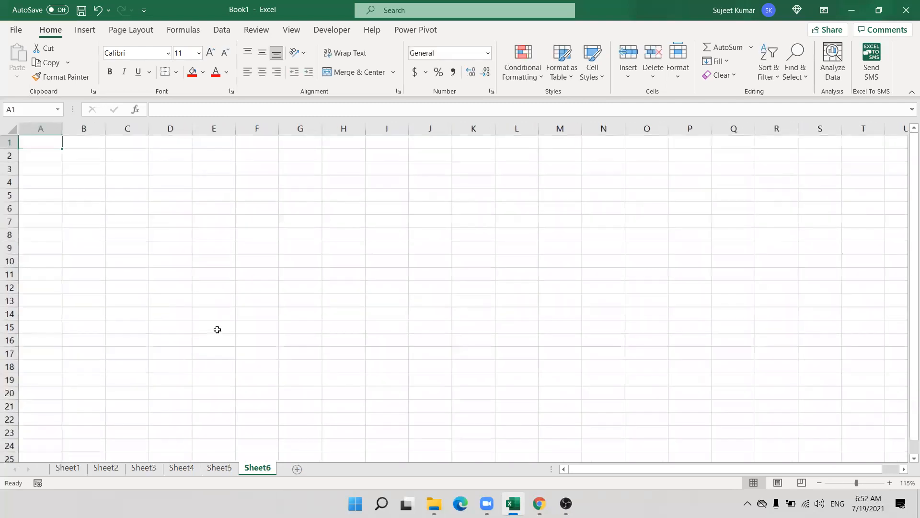
scroll(217, 329, "up", 3, "ctrl")
scroll(217, 329, "up", 2, "ctrl")
type("25")
key("Tab")
type("36")
key("Tab")
type("25")
key("Tab")
type("36")
key("Tab")
key("Return")
Total A1:D1 in E1 with AutoSum, giving 122.
key("Up")
key("Right")
key("Right")
key("Right")
key("Right")
type("=")
key("Escape")
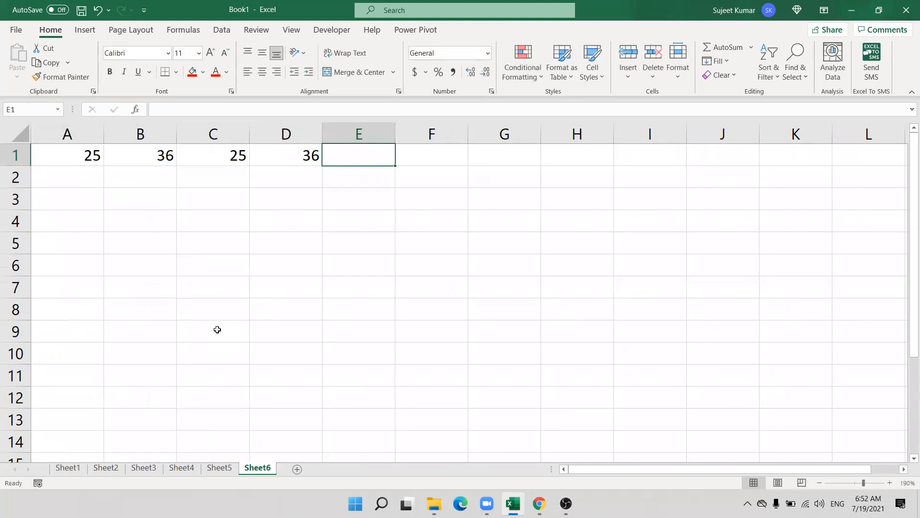
key("alt+equal")
key("Return")
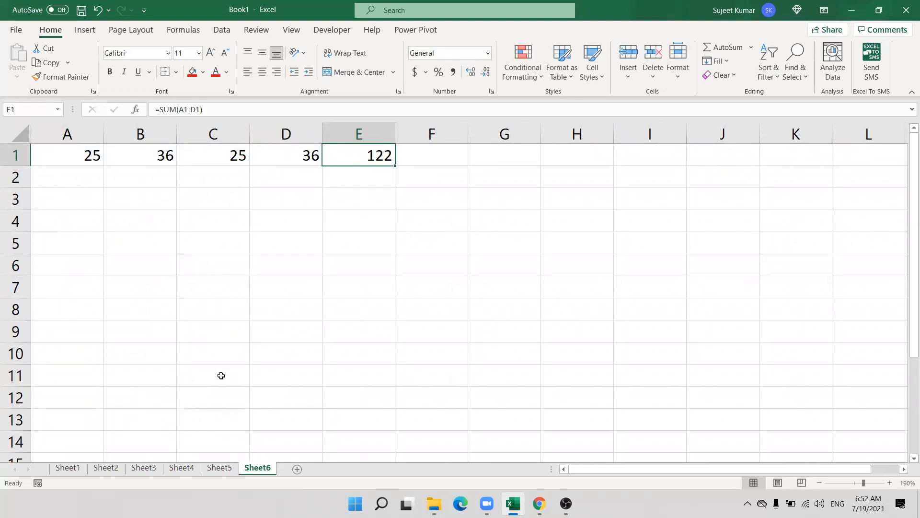
Unlock every cell on Sheet6 through Format Cells Protection.
left_click(381, 265)
left_click(366, 163)
left_click(24, 136)
right_click(179, 264)
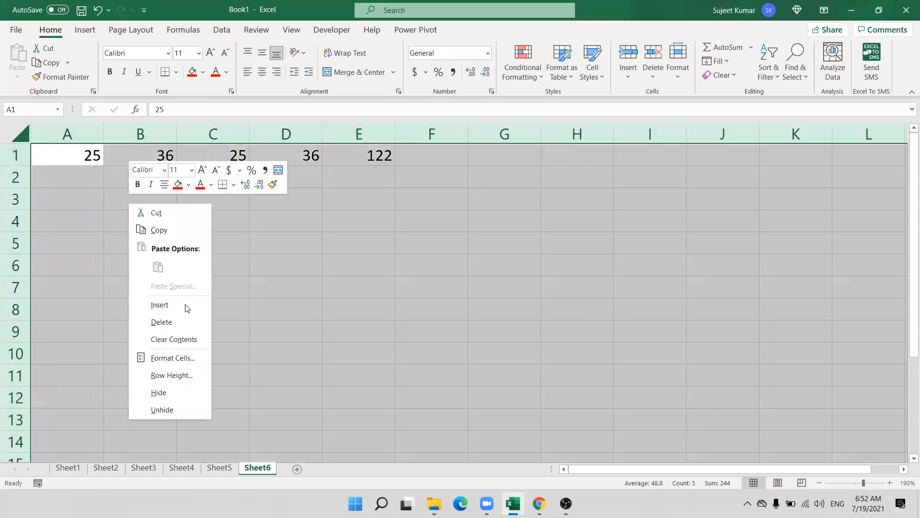
left_click(172, 358)
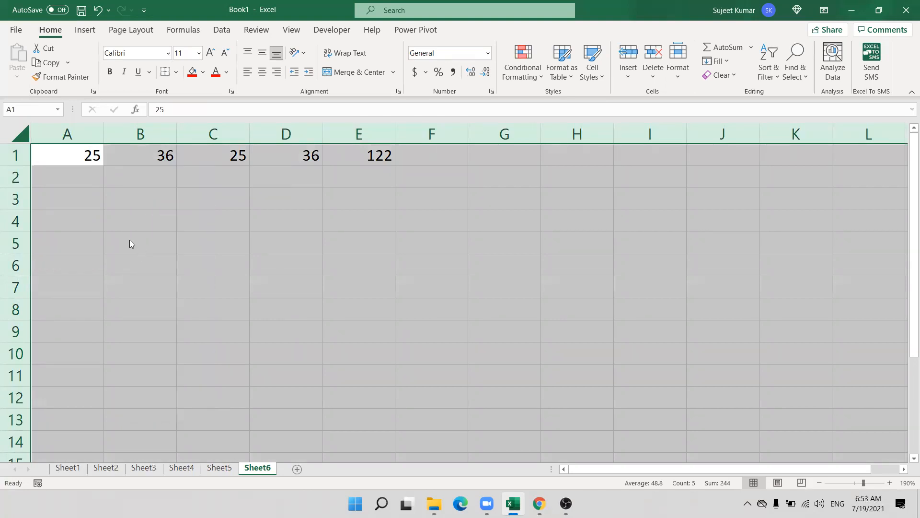
left_click(38, 231)
left_click(250, 472)
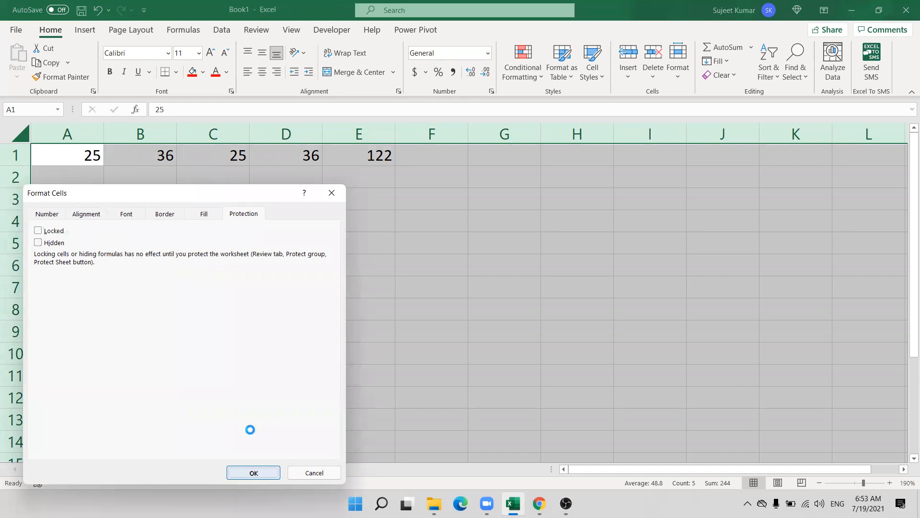
Set E1's total cell to Locked and Hidden.
left_click(361, 160)
right_click(361, 145)
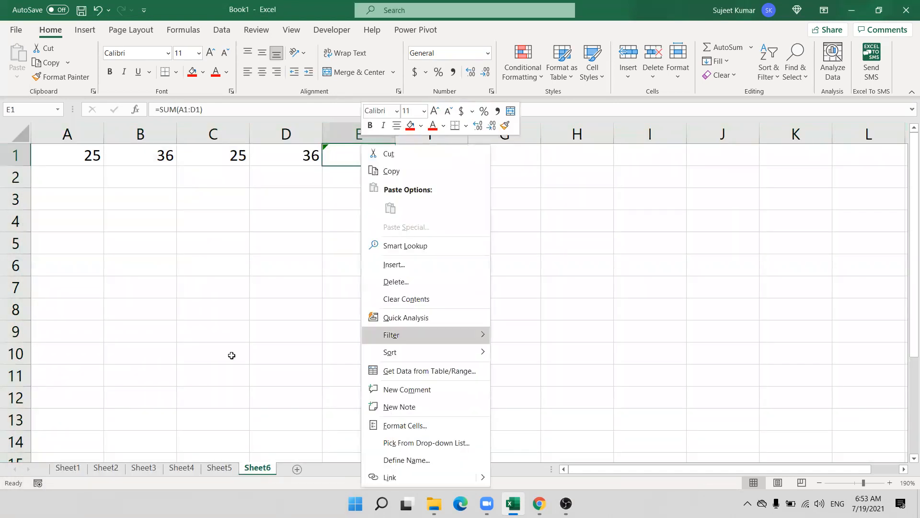
key("f")
left_click(494, 473)
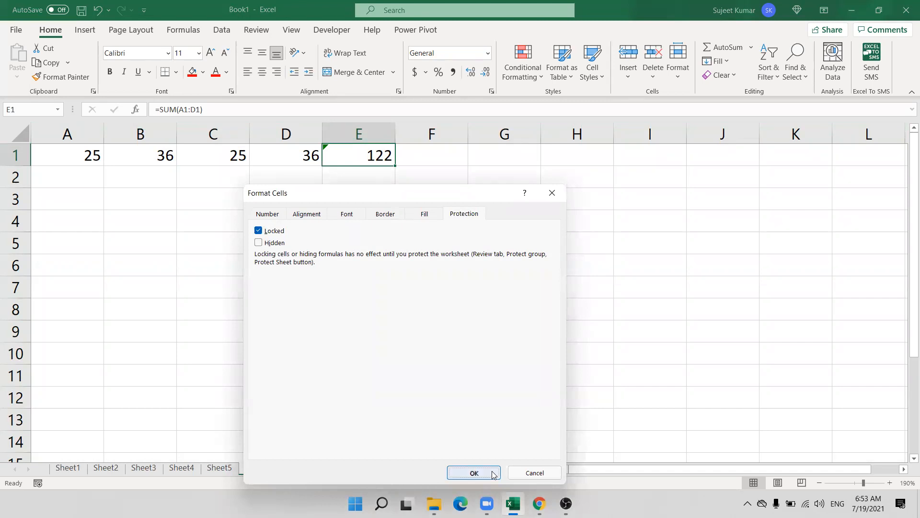
right_click(366, 150)
left_click(412, 424)
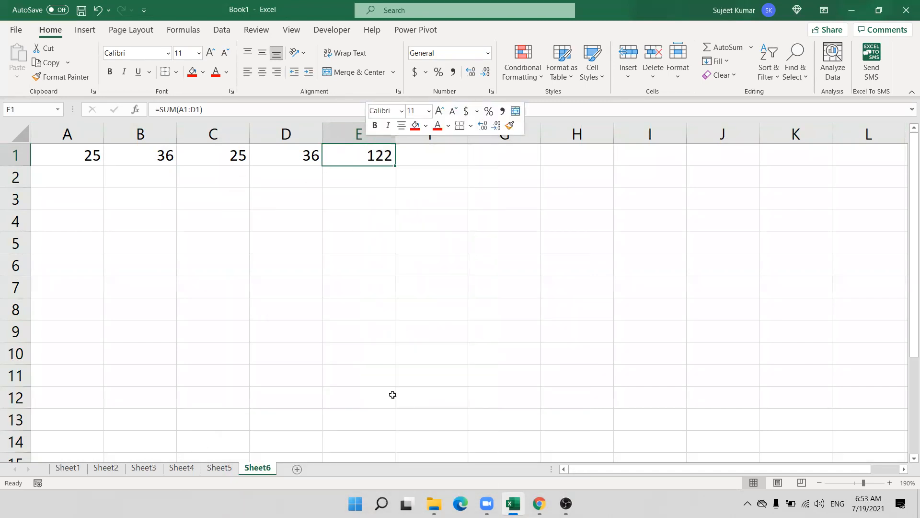
left_click(268, 248)
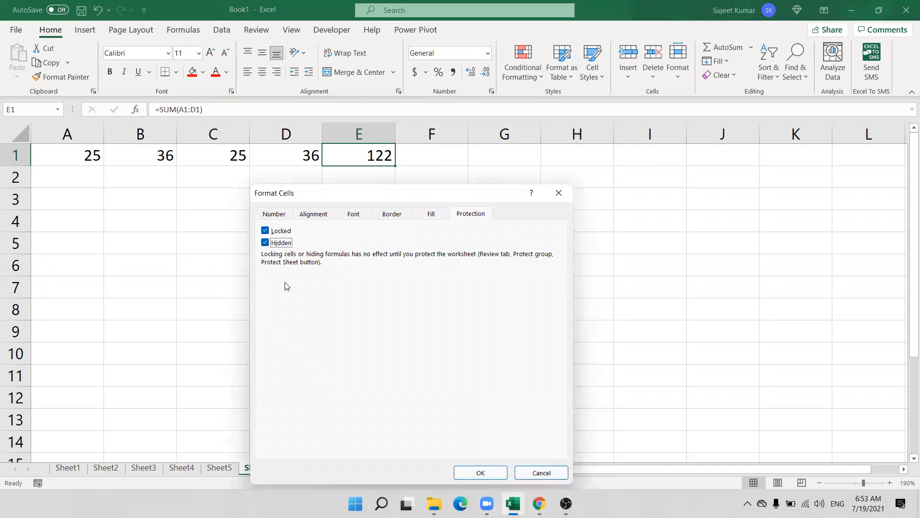
left_click(479, 473)
Protect Sheet6 with the default protection settings.
right_click(257, 464)
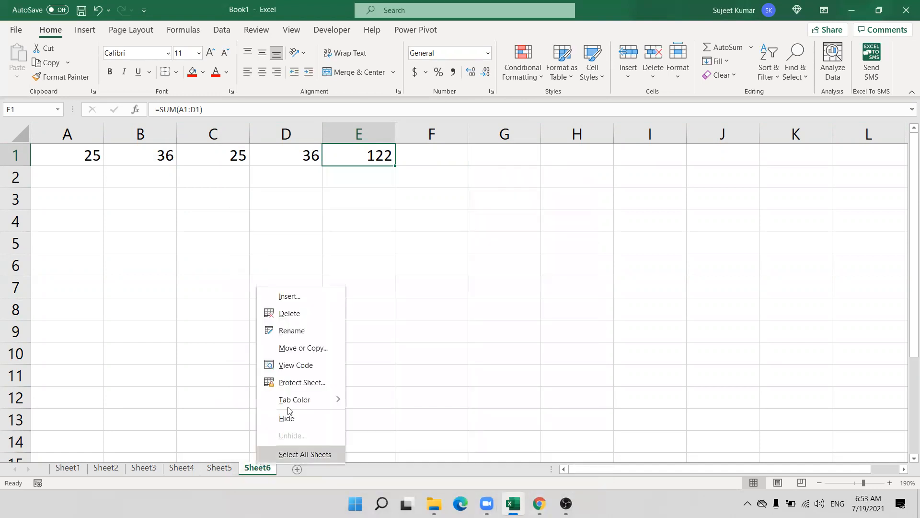
mouse_move(293, 393)
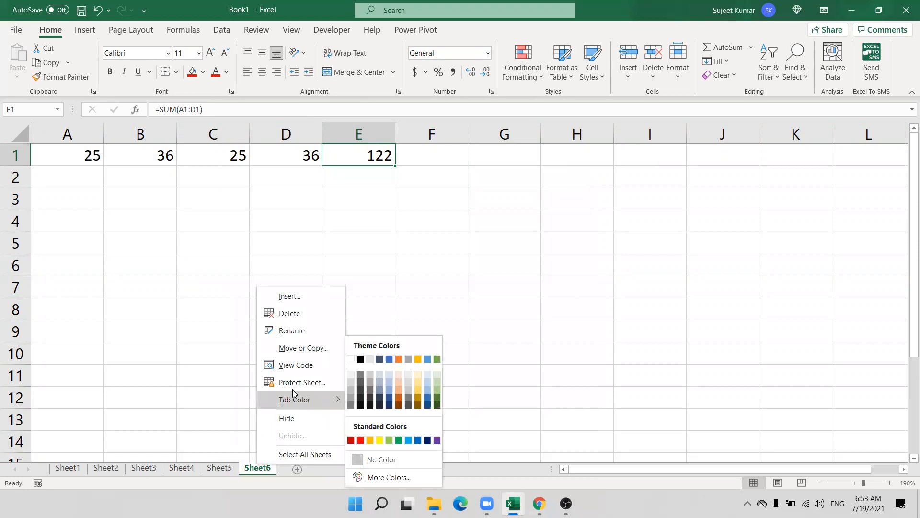
left_click(294, 383)
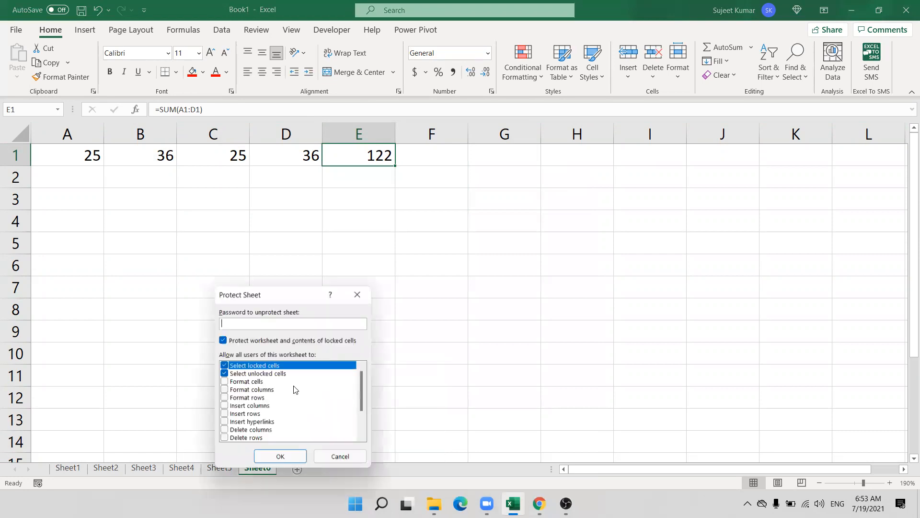
left_click(282, 458)
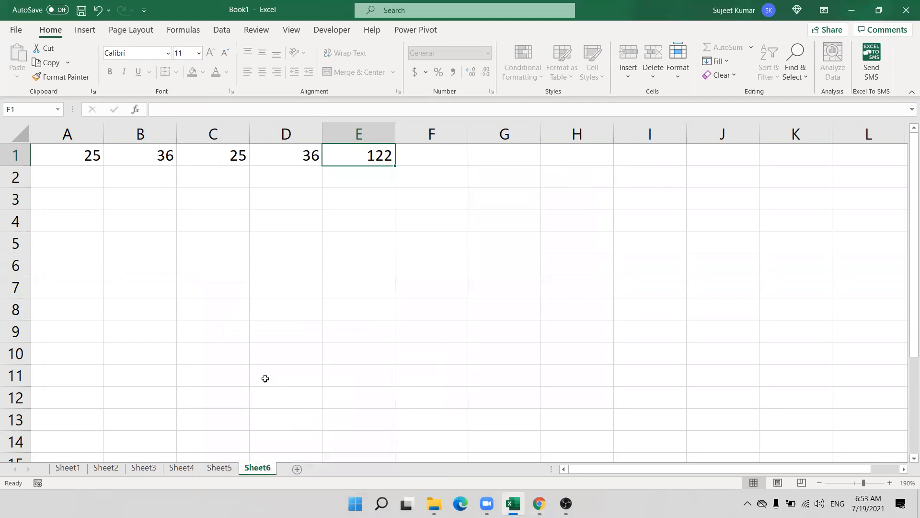
Enter 155 in C5 and 5215 in D5 on the protected Sheet6.
left_click(199, 244)
type("155")
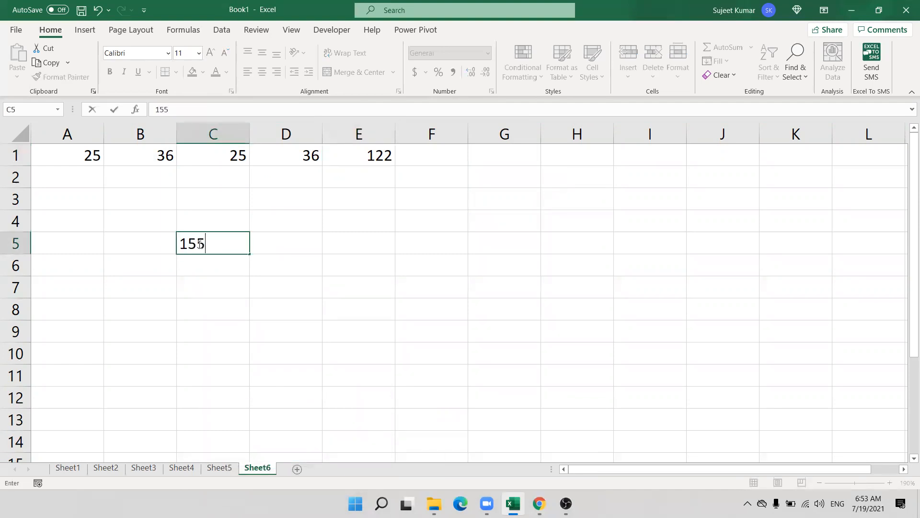
key("Tab")
type("5215")
key("Up")
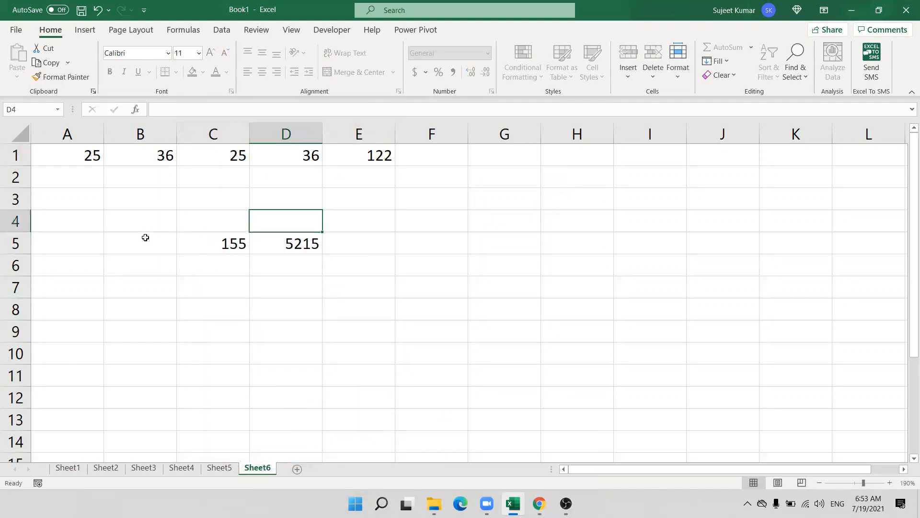
After cancelling a copy of A1:D7, copy the 122 total from E1.
left_click(92, 163)
left_click(306, 290, "shift")
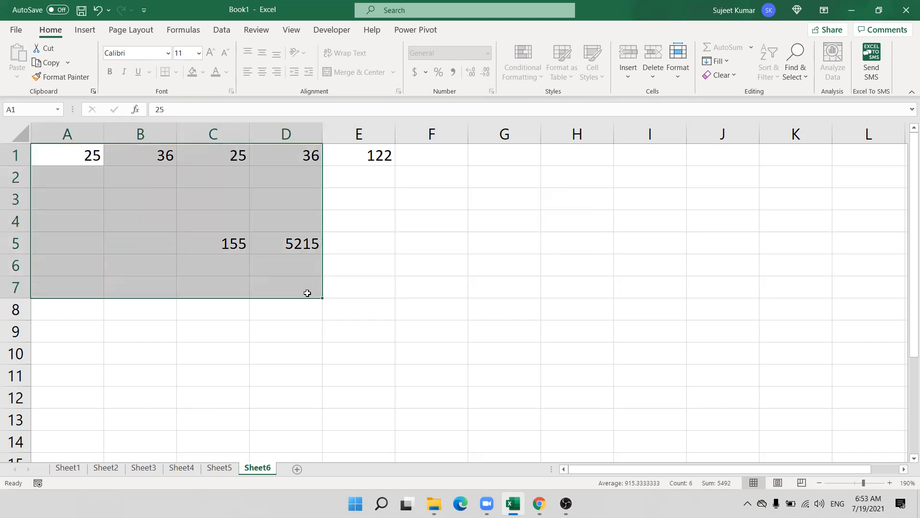
key("ctrl+c")
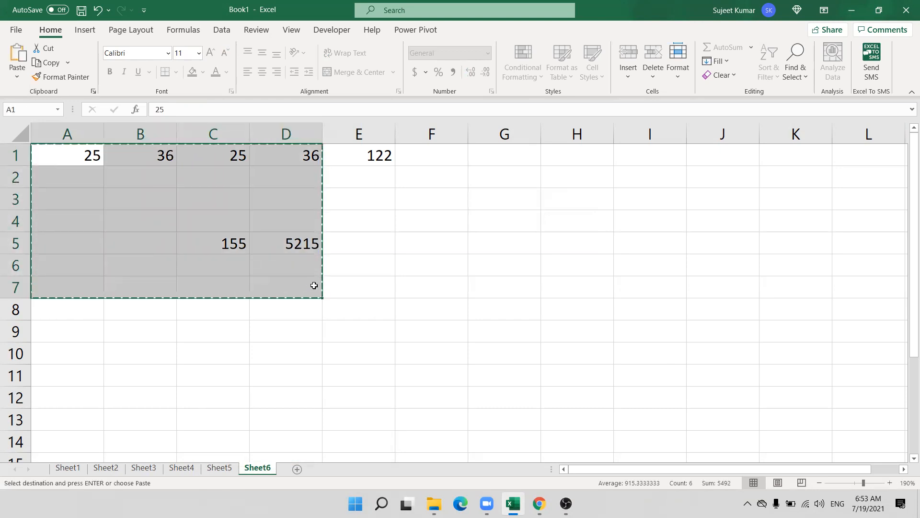
key("Escape")
left_click(376, 159)
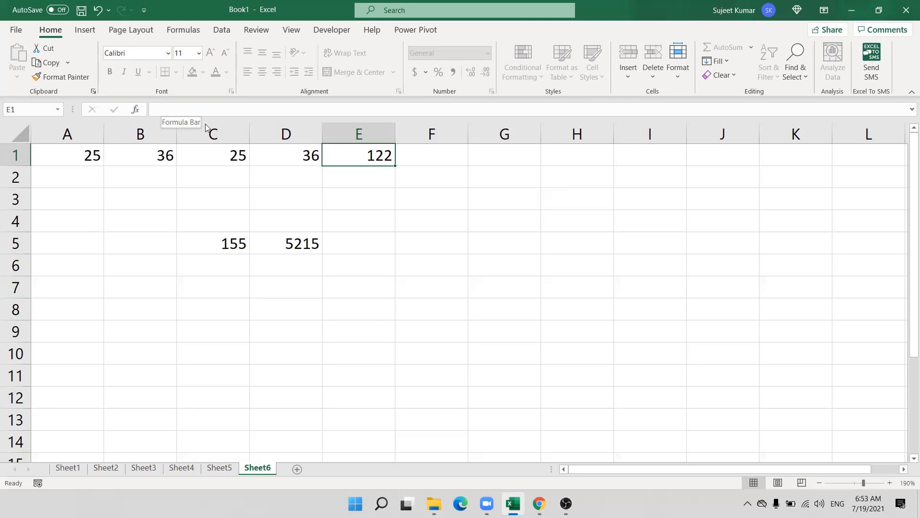
left_click(286, 153)
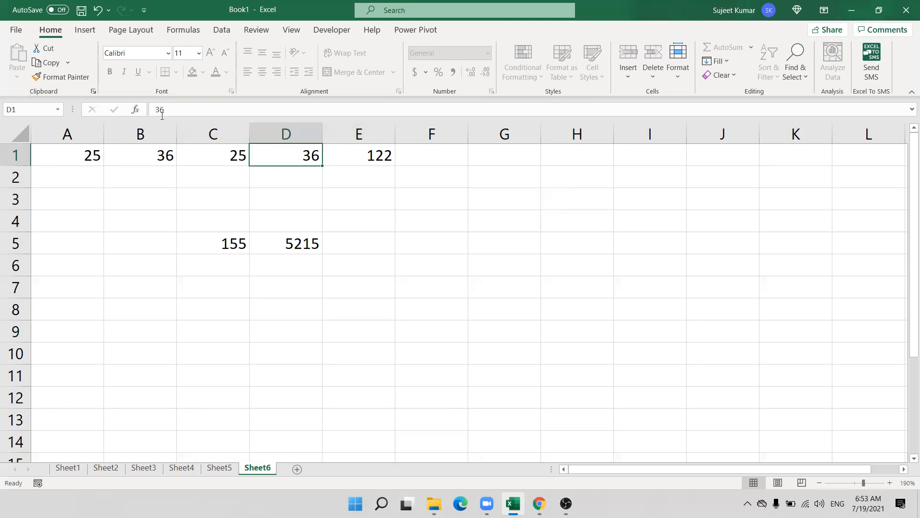
left_click(343, 163)
key("ctrl+c")
Add Sheet7, paste into A1 and confirm it holds the plain value 122.
left_click(297, 469)
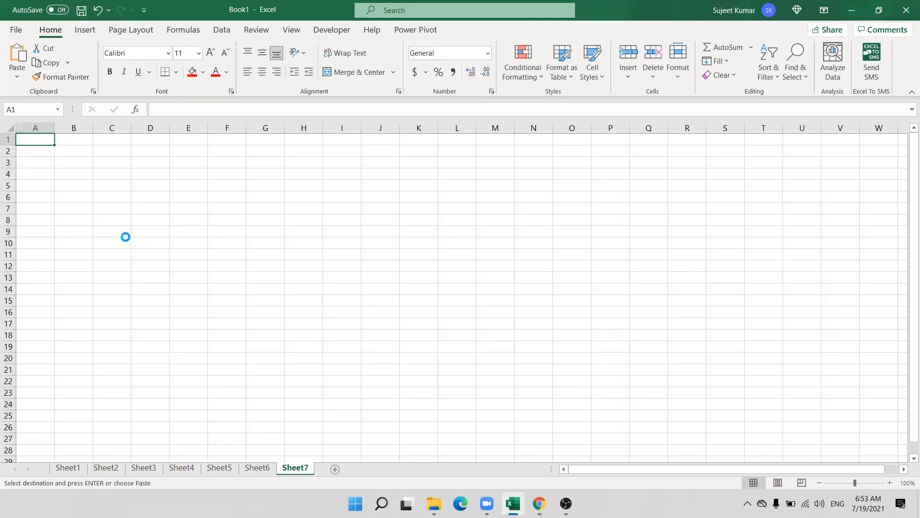
scroll(125, 231, "up", 5)
key("ctrl+v")
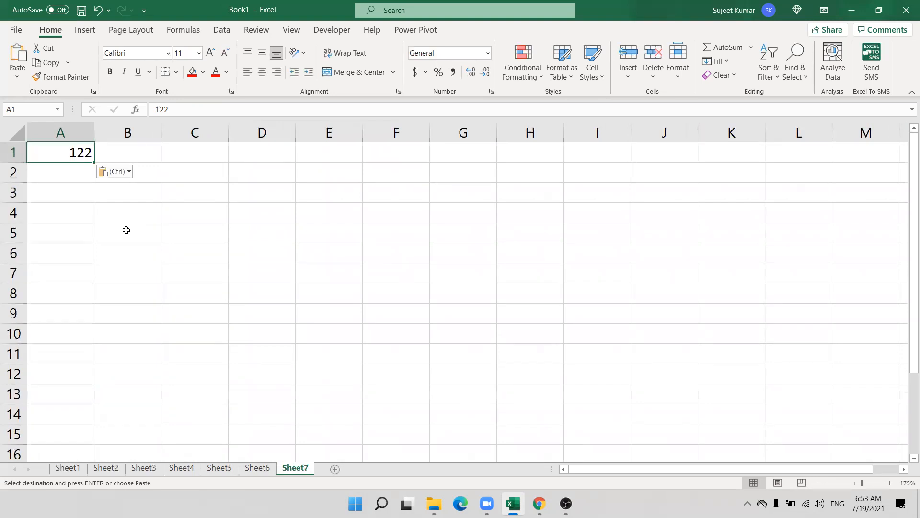
double_click(76, 149)
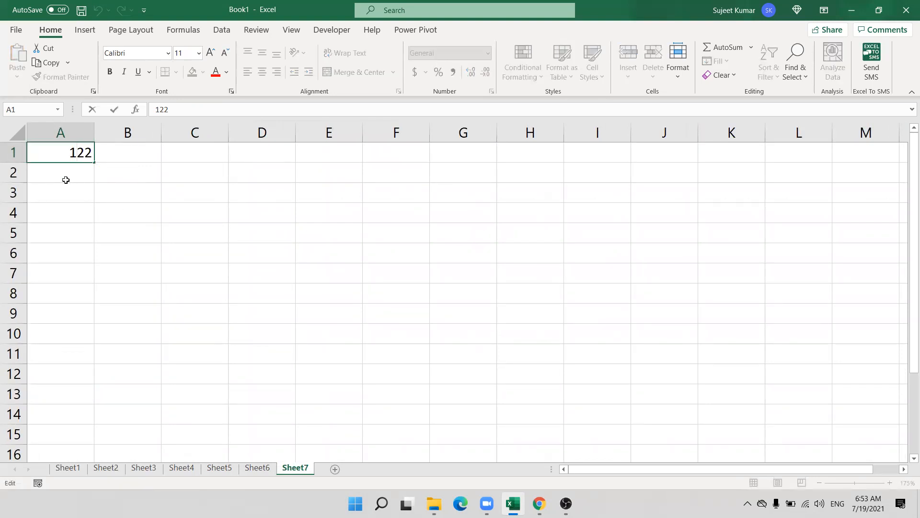
key("Escape")
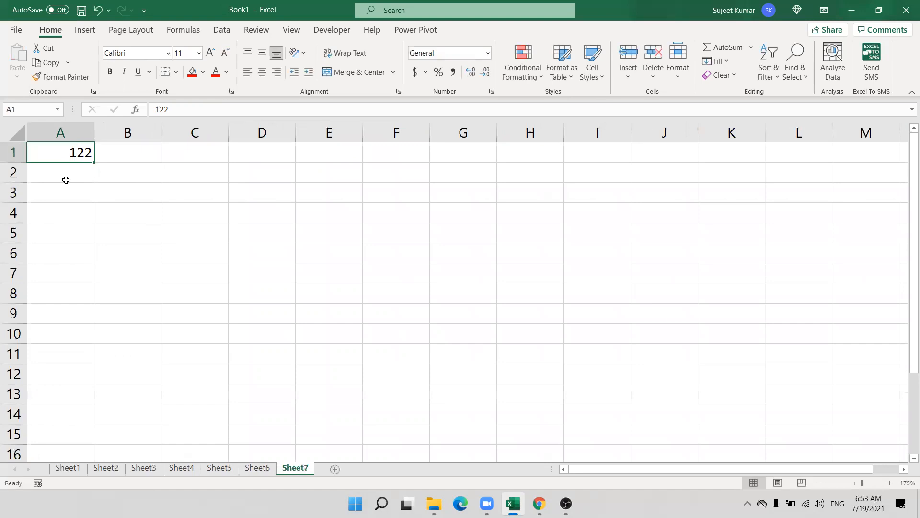
left_click(174, 231)
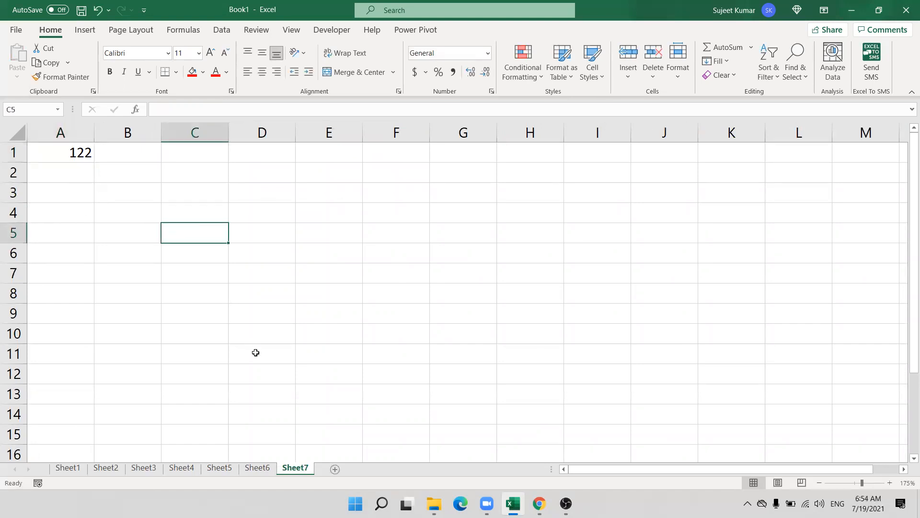
left_click(79, 153)
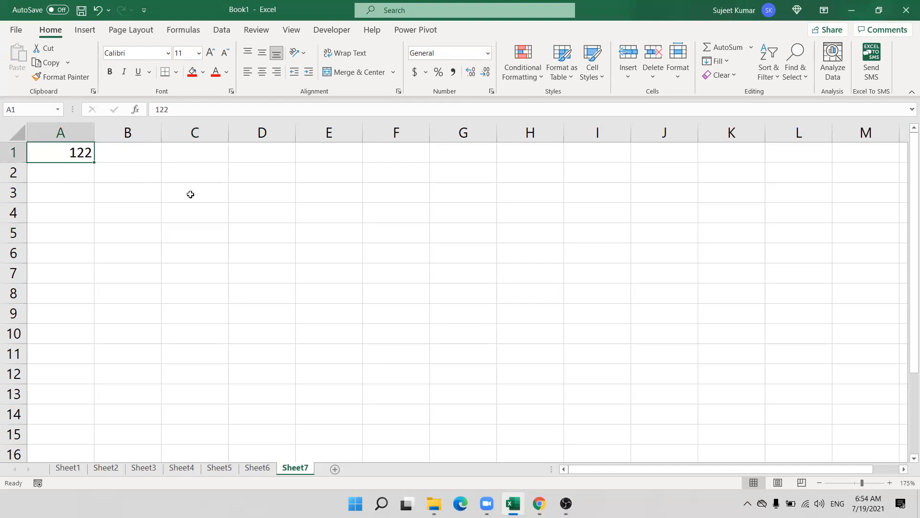
left_click(474, 50)
left_click(542, 354)
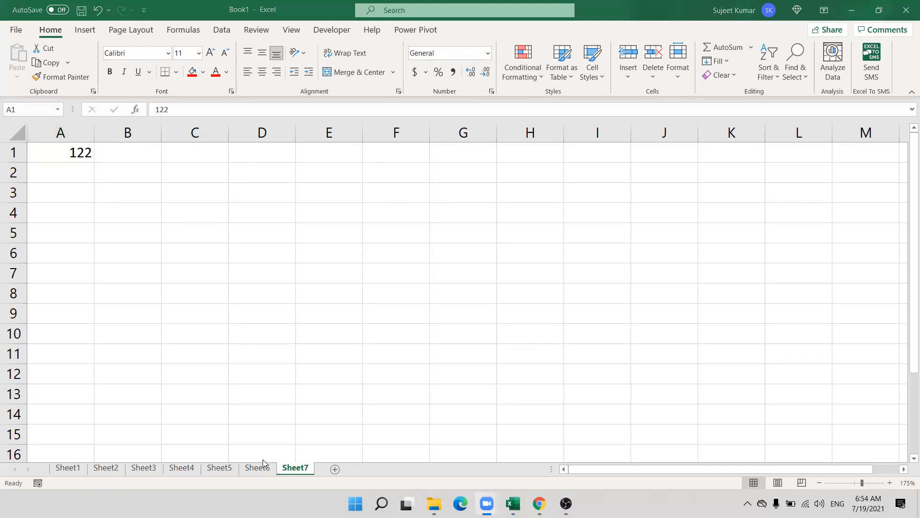
left_click(344, 467)
Clear the 122 from A1 and fill B3:C9 green.
key("Delete")
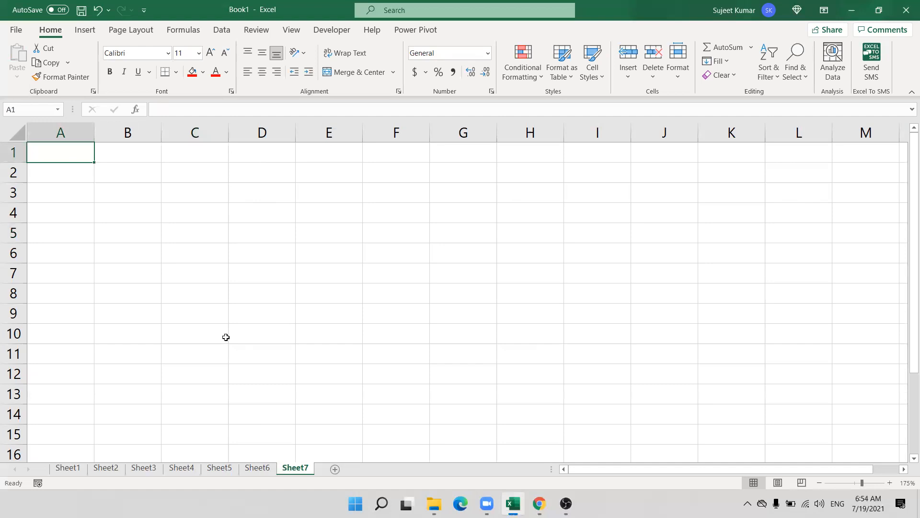
left_click_drag(103, 200, 223, 314)
left_click(203, 72)
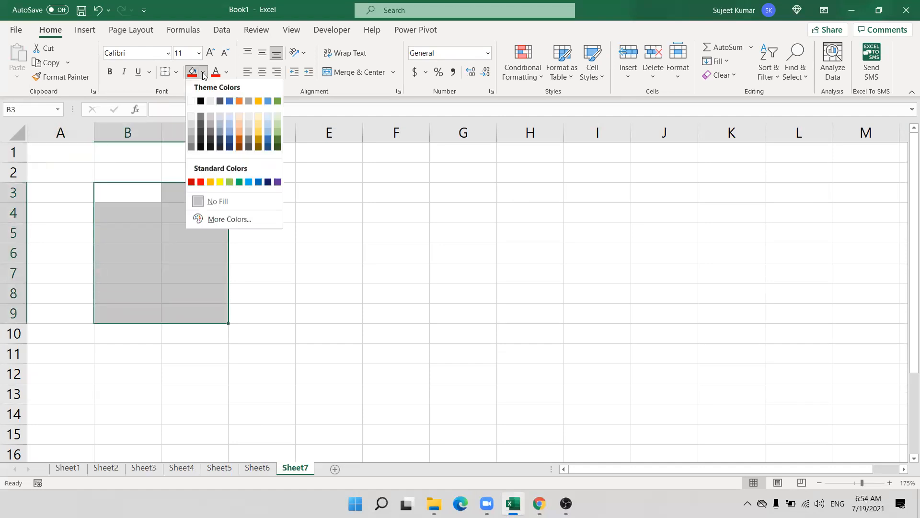
left_click(239, 186)
Fill G3:H9 blue and select B2 for a label.
left_click_drag(446, 194, 540, 320)
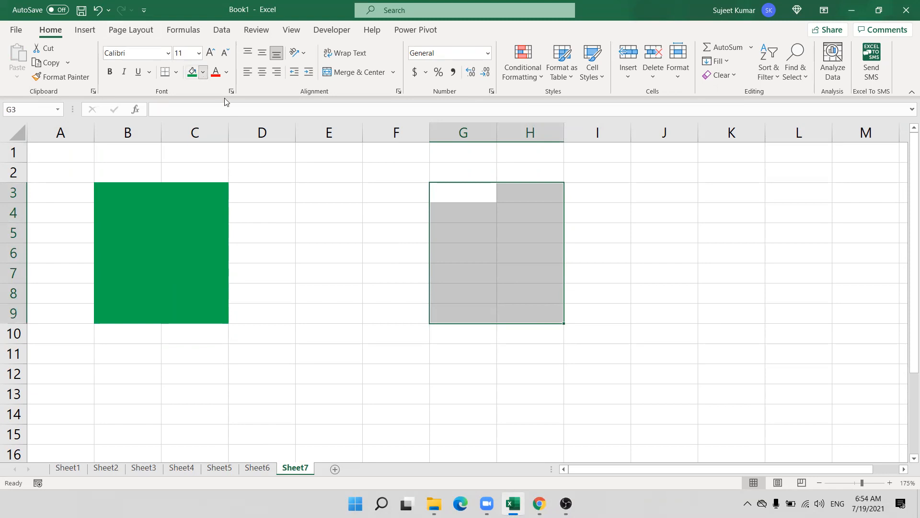
left_click(204, 72)
left_click(259, 184)
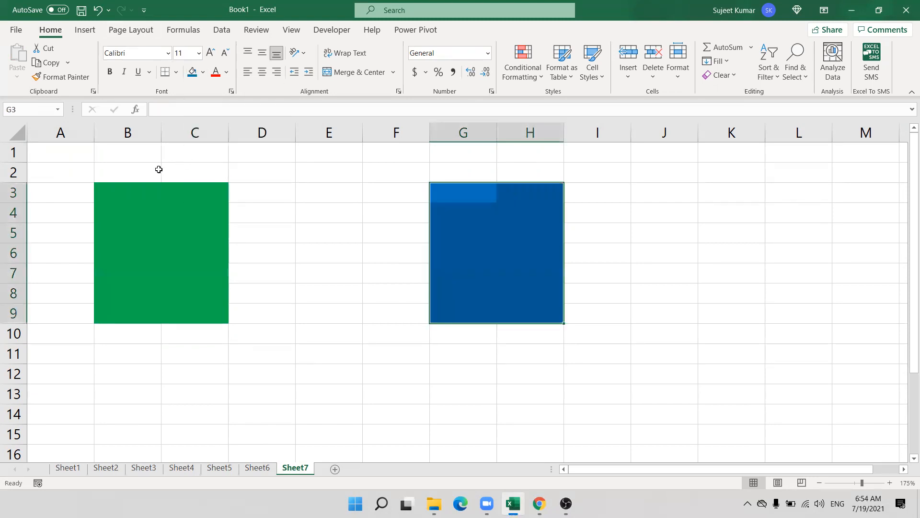
left_click(139, 173)
Label the blocks with A in B2 and B in G2.
type("A")
key("Tab")
key("Tab")
key("Tab")
key("Tab")
key("Tab")
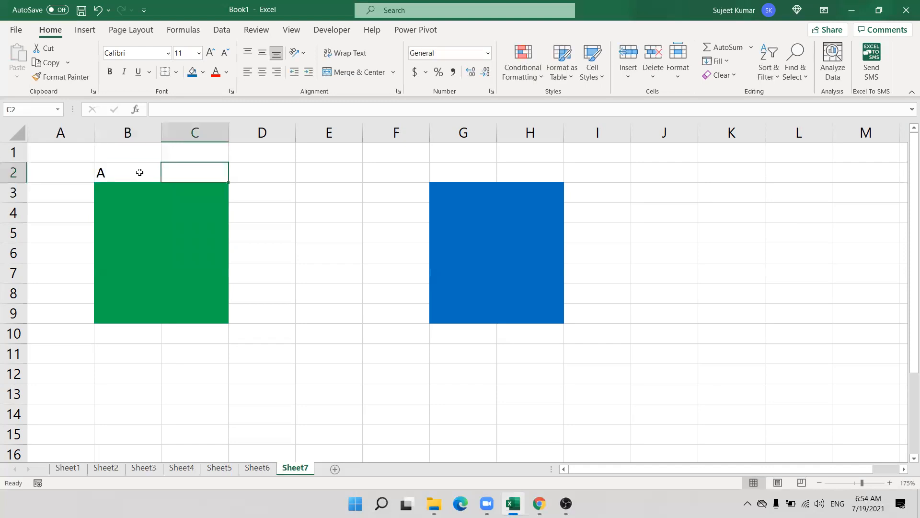
type("B")
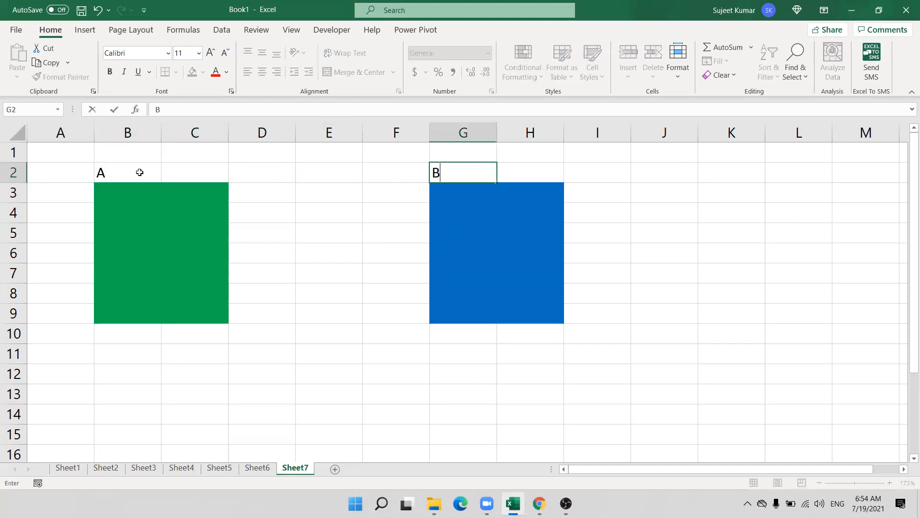
key("Return")
Try typing test text in C9 and G5, then discard both entries.
left_click(174, 311)
type("sdfs")
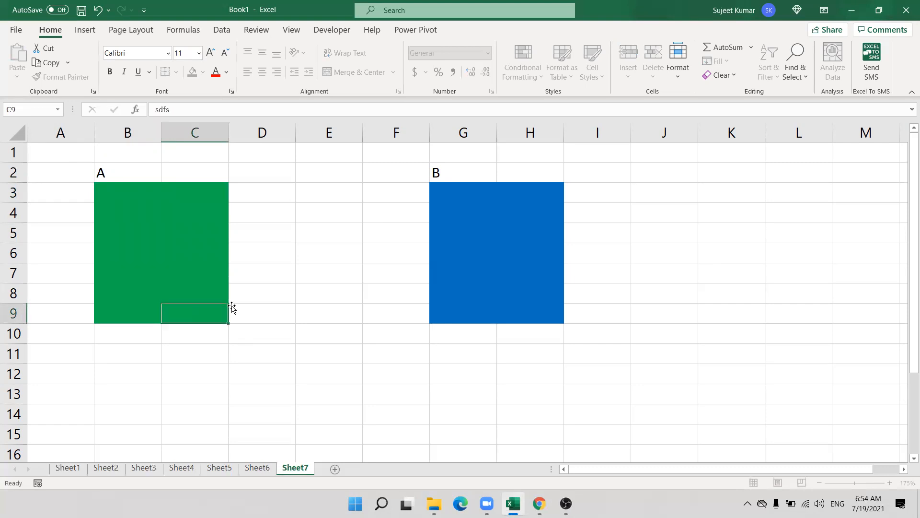
key("Escape")
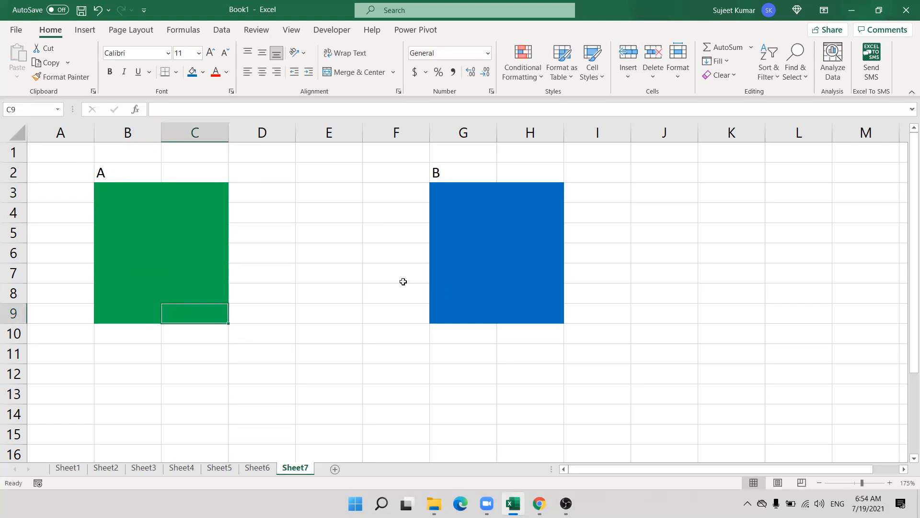
left_click(496, 230)
type("sdf")
key("Escape")
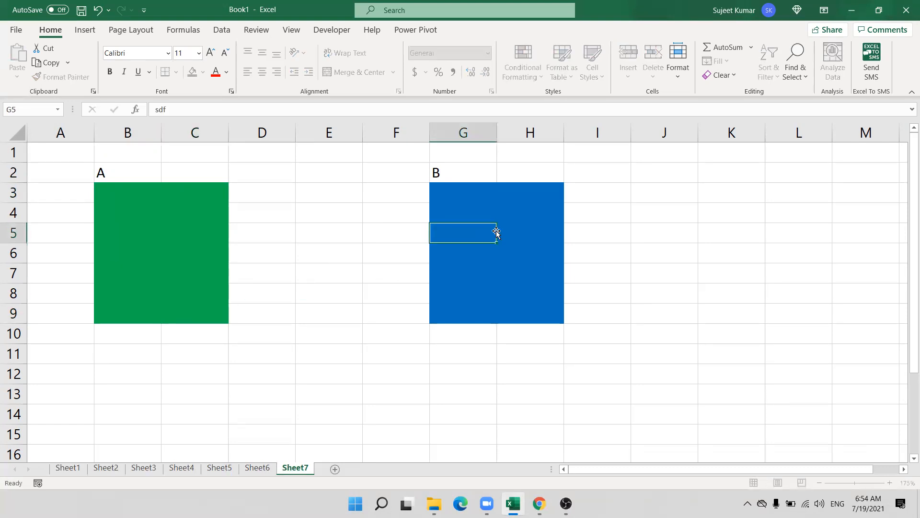
Select cells B4, H6, C4, G5 and E5, then show the Review commands.
left_click(127, 205)
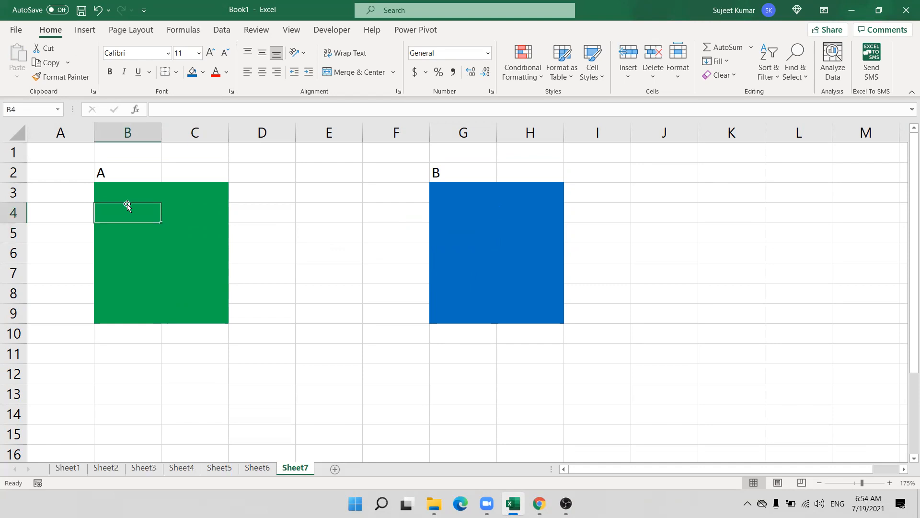
left_click(524, 261)
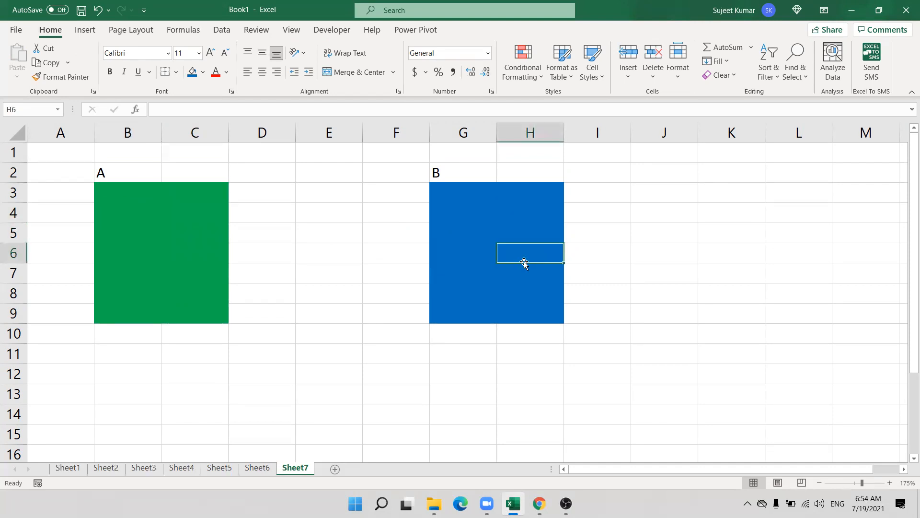
left_click(170, 205)
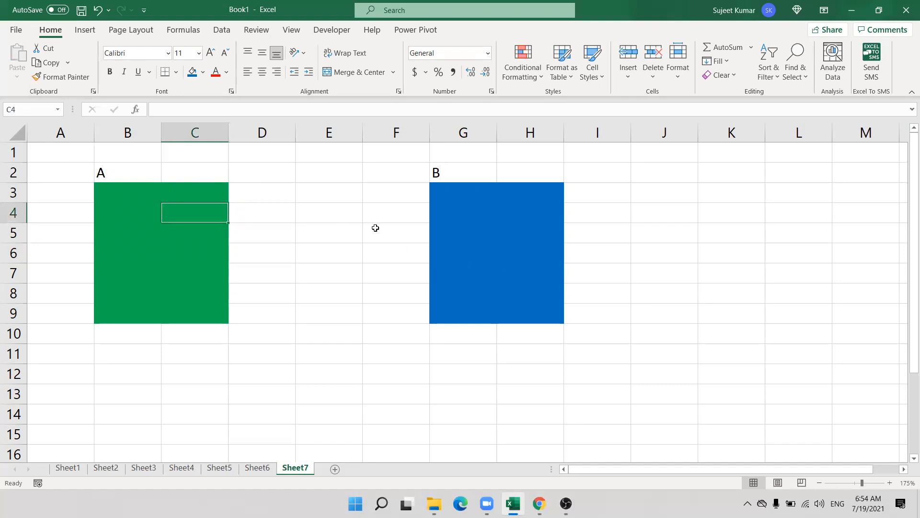
left_click(443, 228)
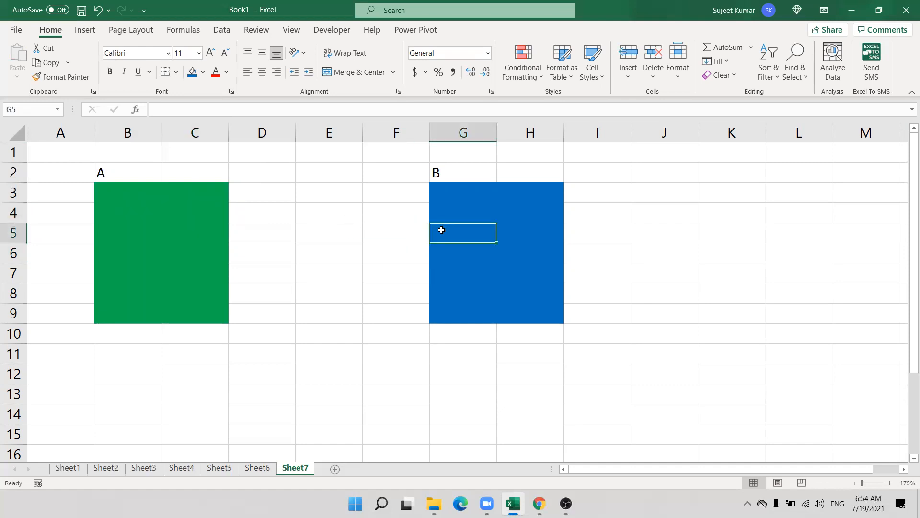
left_click(164, 207)
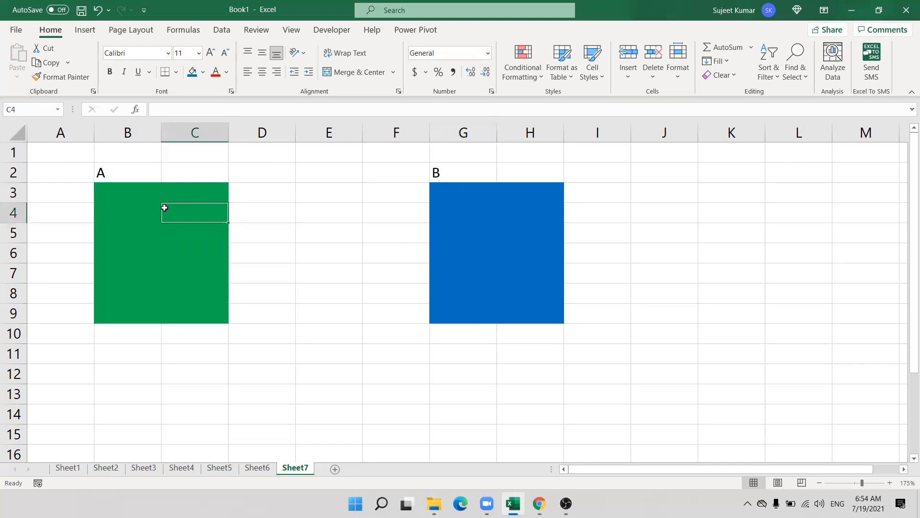
left_click(317, 236)
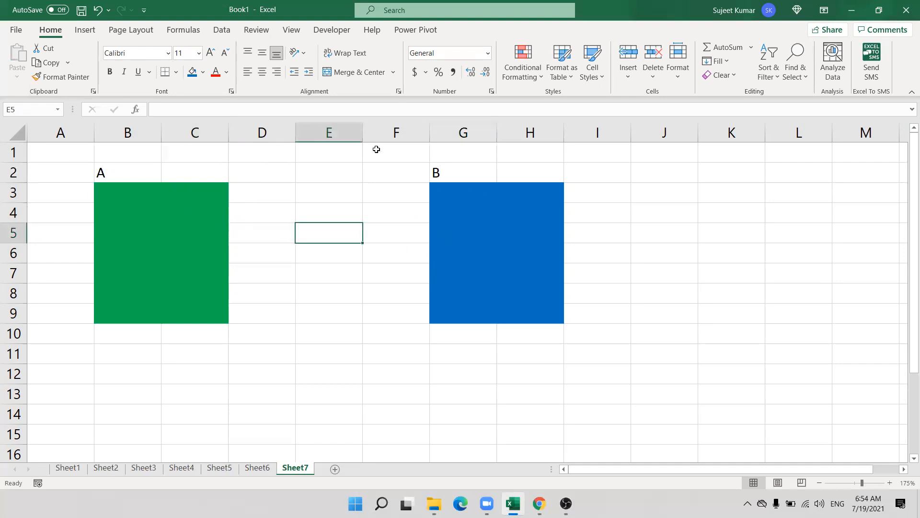
left_click(255, 30)
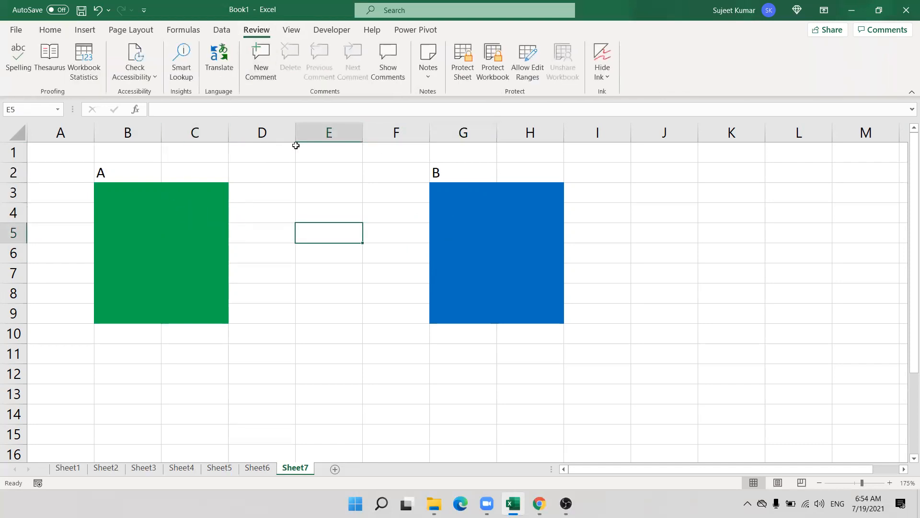
Create password-protected editable range A referring to B3:C9.
left_click(523, 58)
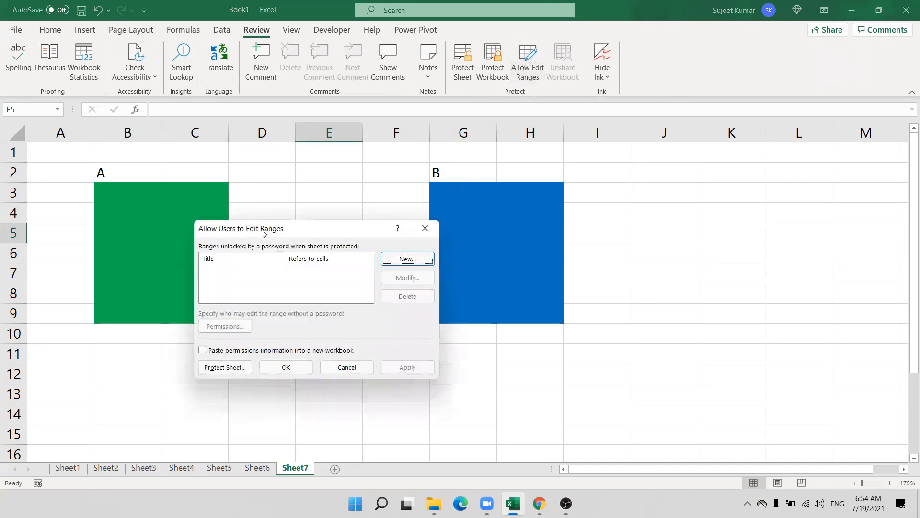
left_click(407, 259)
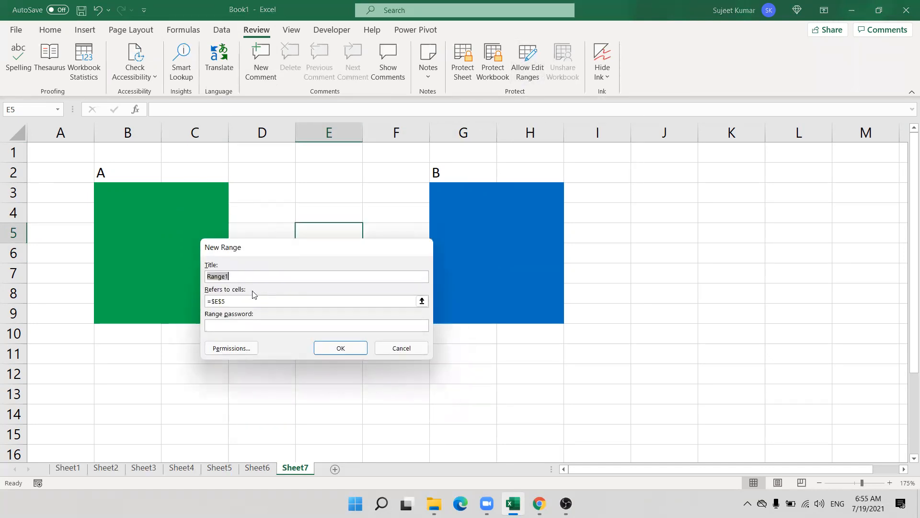
type("A")
left_click(422, 301)
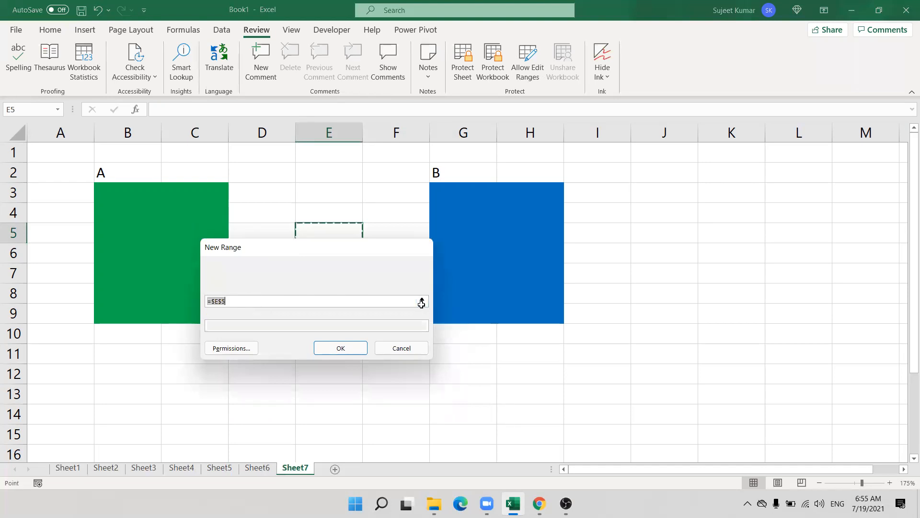
left_click_drag(97, 186, 184, 317)
left_click(426, 262)
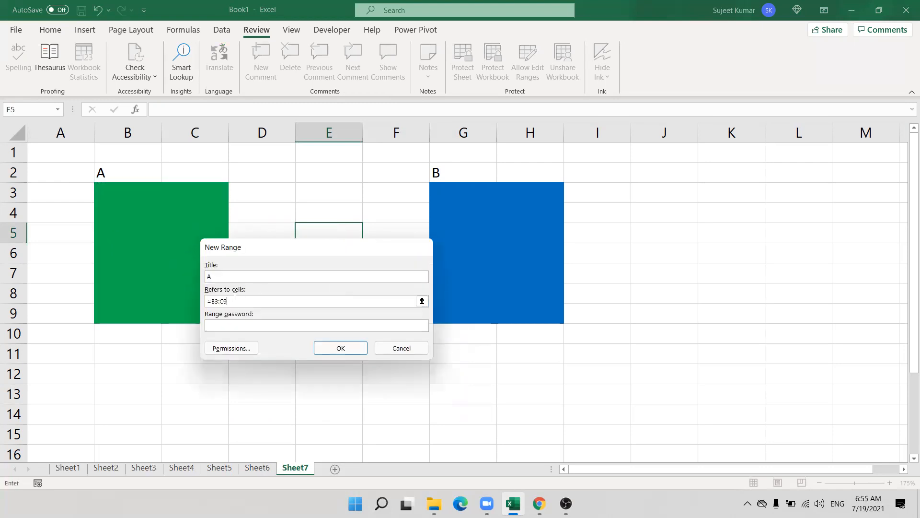
left_click(349, 354)
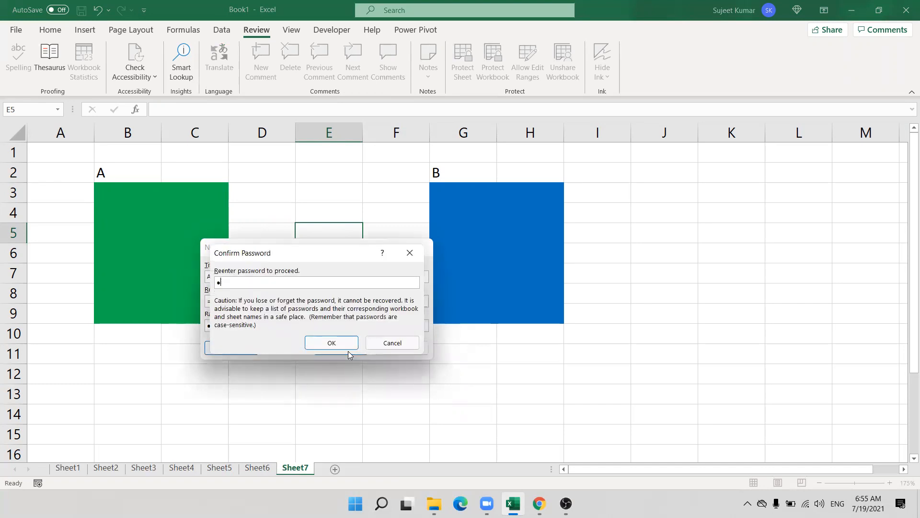
left_click(319, 345)
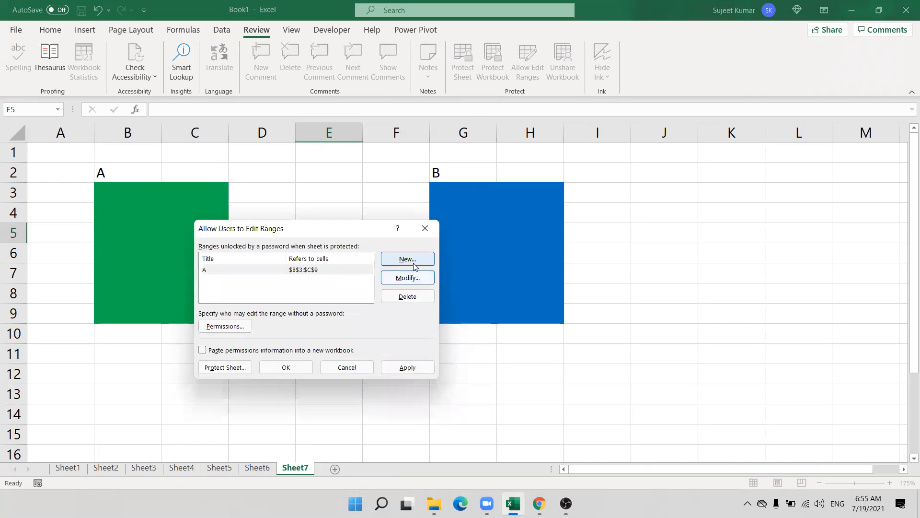
Create password-protected range B for G3:H9 and apply both ranges.
left_click(407, 259)
type("B")
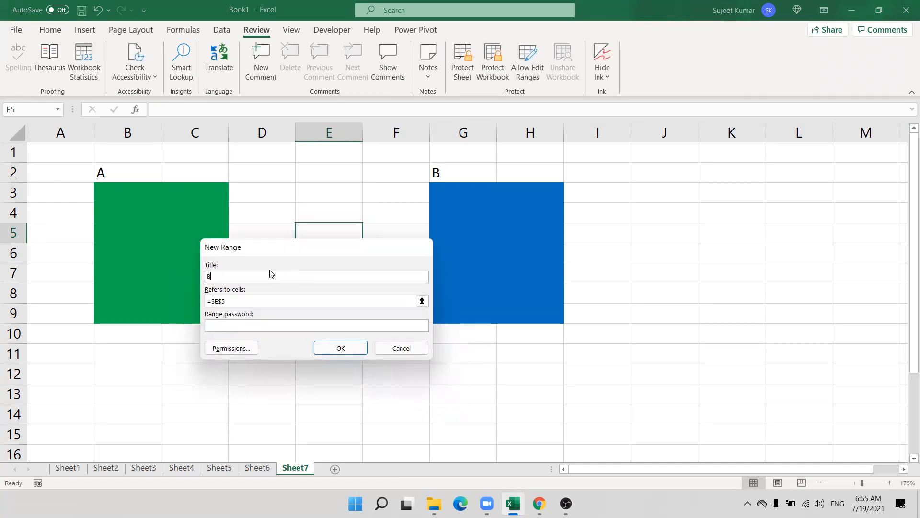
left_click(421, 301)
left_click_drag(438, 188, 524, 311)
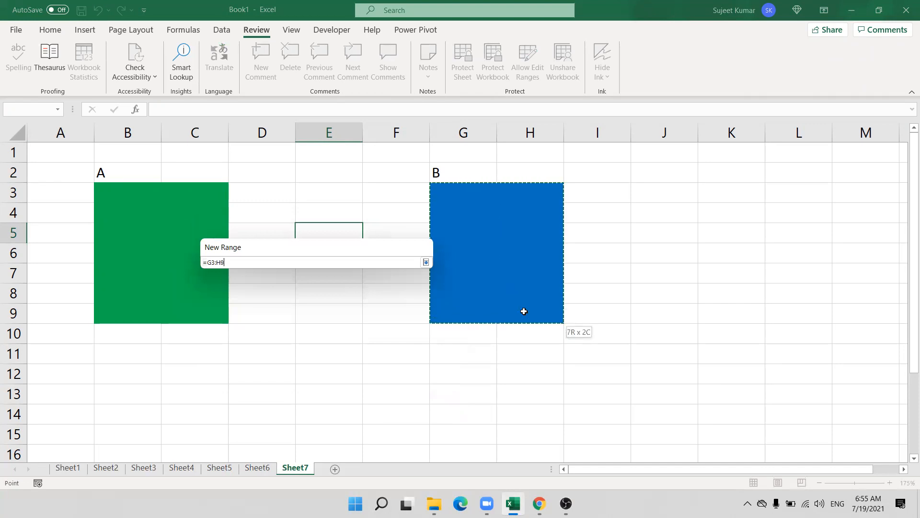
left_click(426, 262)
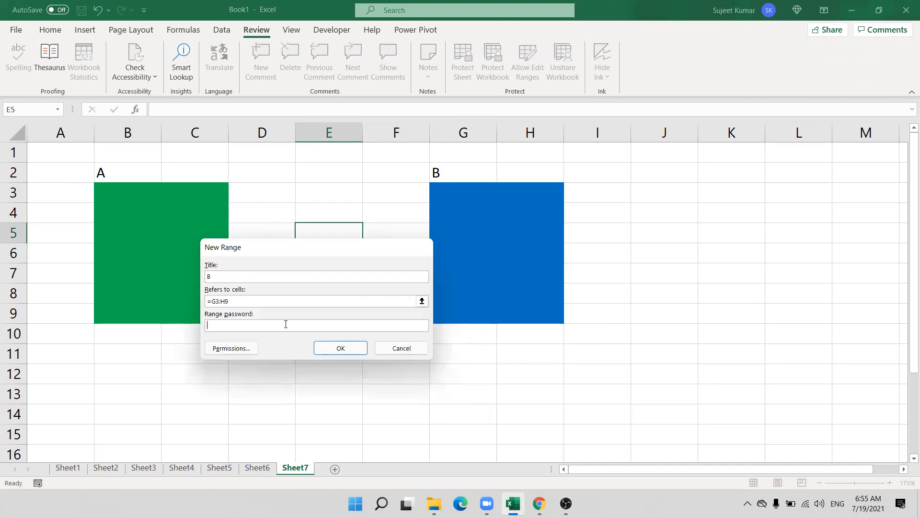
left_click(332, 347)
left_click(331, 343)
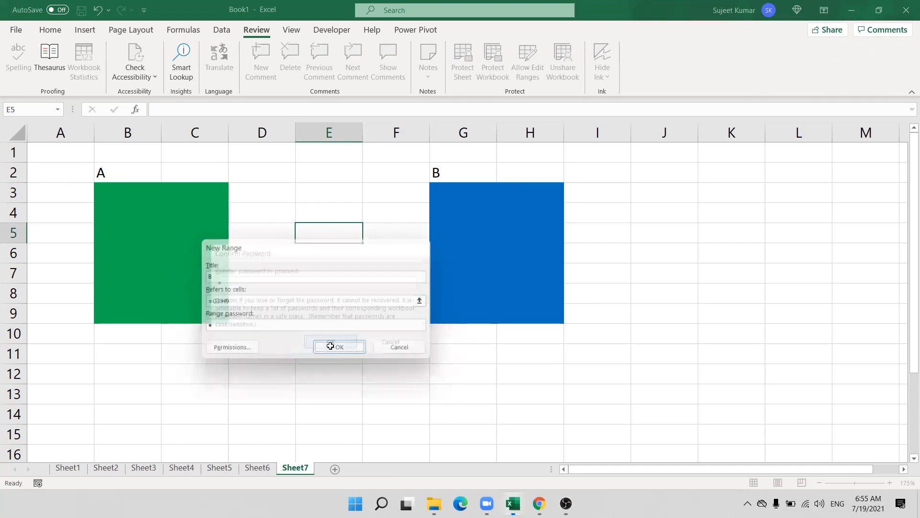
left_click(338, 347)
left_click(408, 367)
left_click(286, 368)
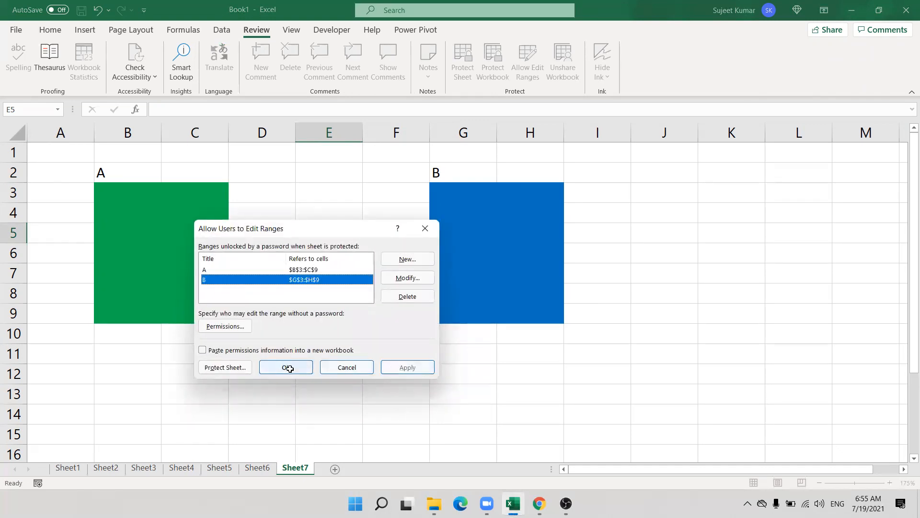
Enter dsfsd in C11 and sdf in C7 and G6.
left_click(183, 345)
type("dsfsd")
left_click(182, 272)
type("sdf")
left_click(449, 259)
type("sdf")
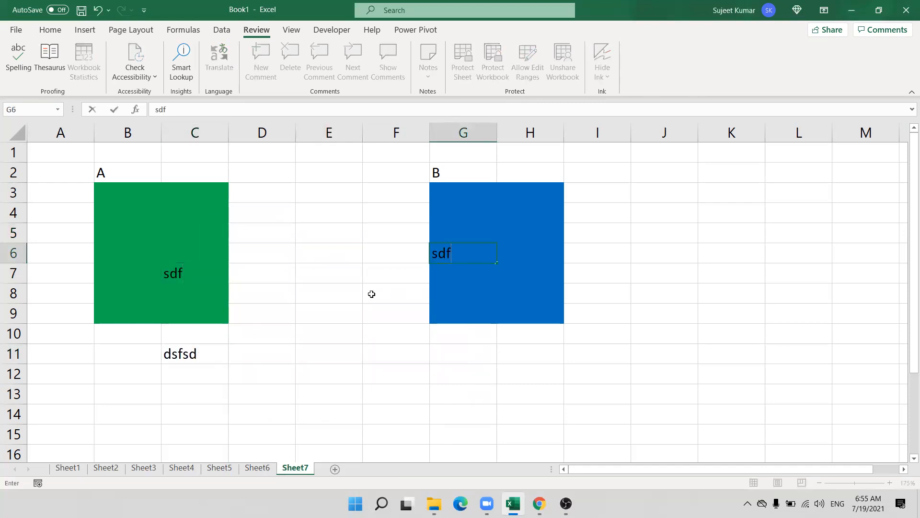
left_click(371, 294)
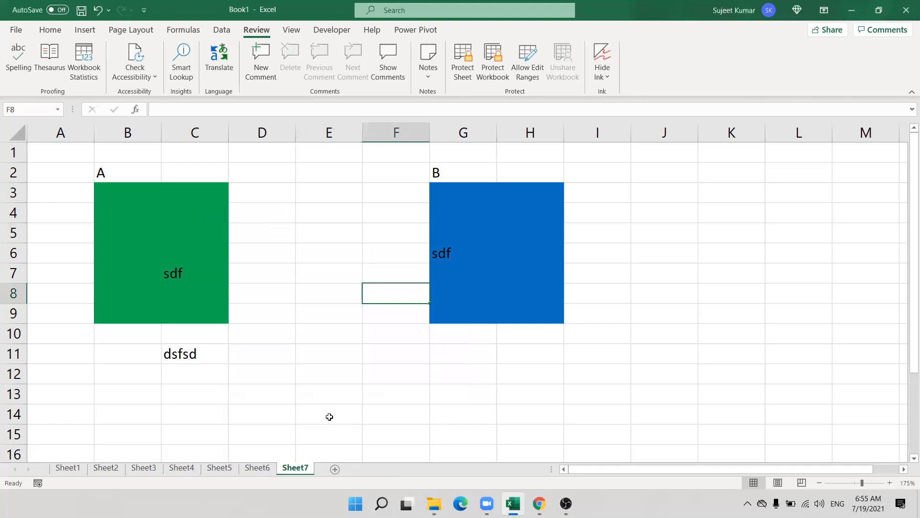
Protect Sheet7 with the default permissions.
right_click(297, 471)
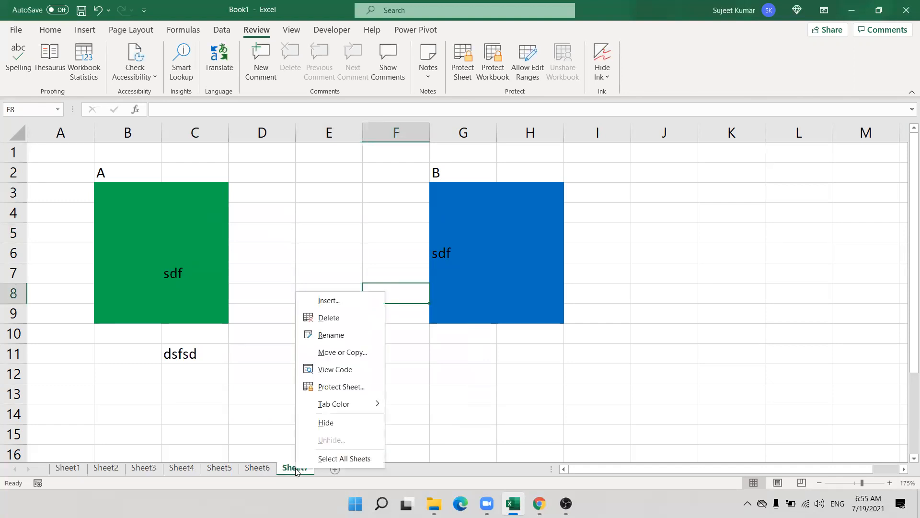
left_click(339, 387)
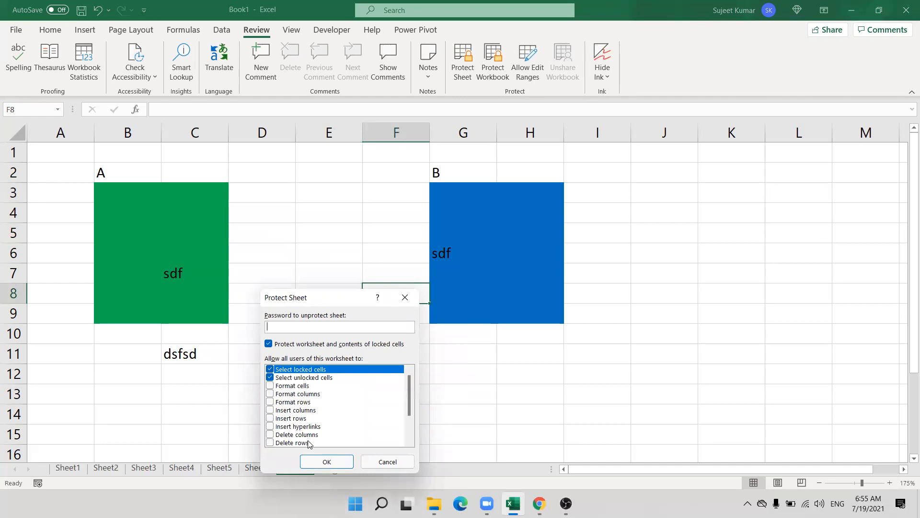
left_click(328, 460)
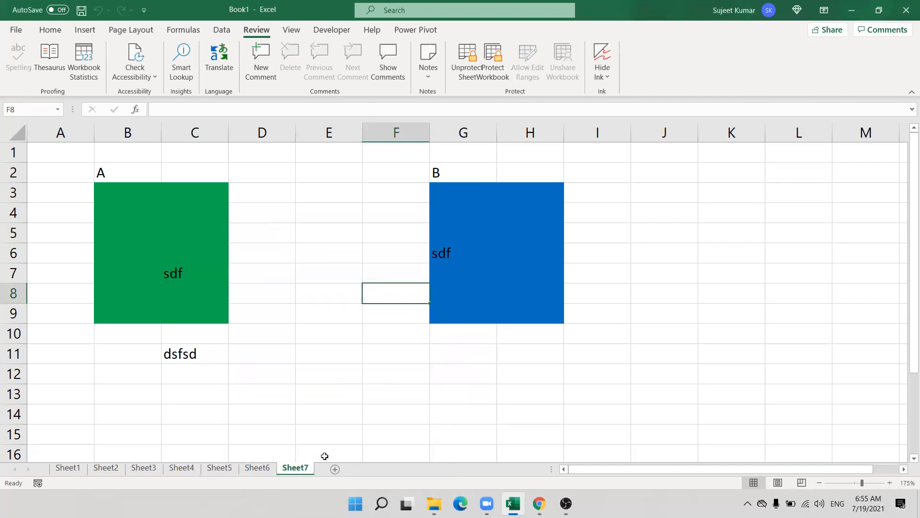
Confirm D14 is locked, then unlock range A at B4 with its password.
double_click(277, 414)
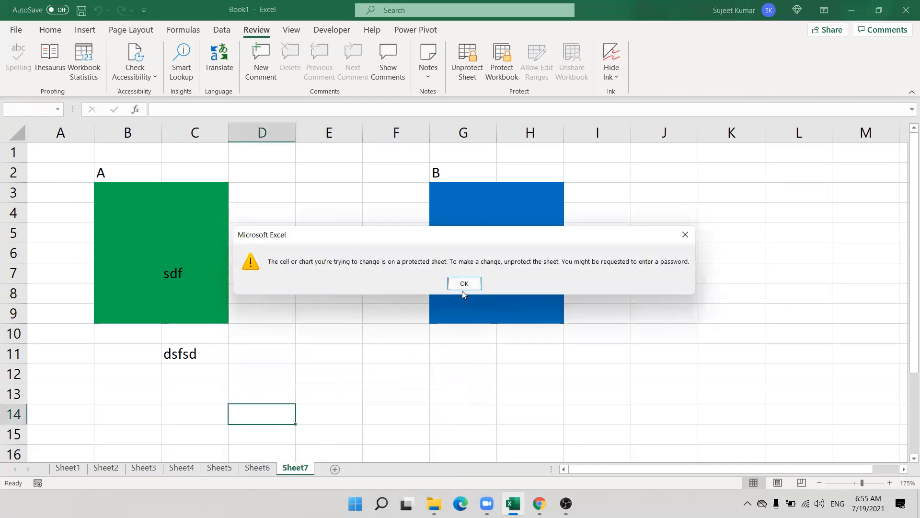
left_click(463, 286)
left_click(131, 208)
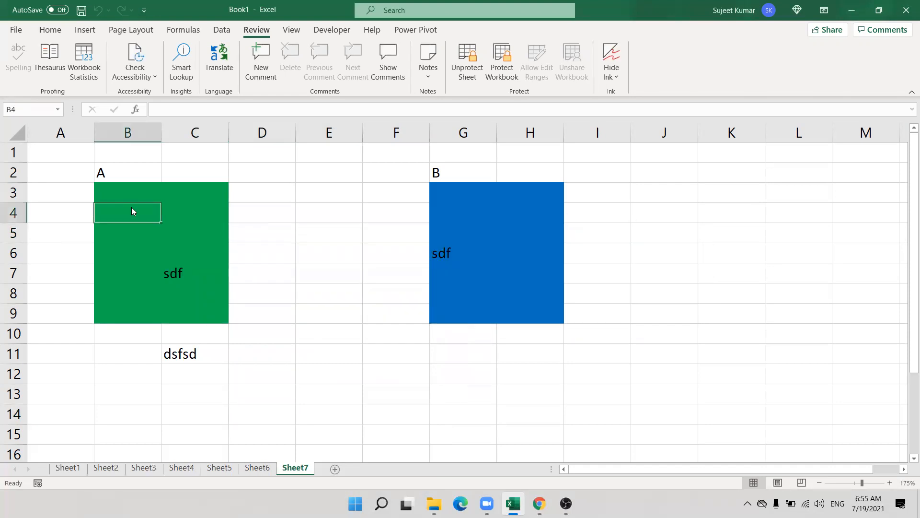
double_click(131, 207)
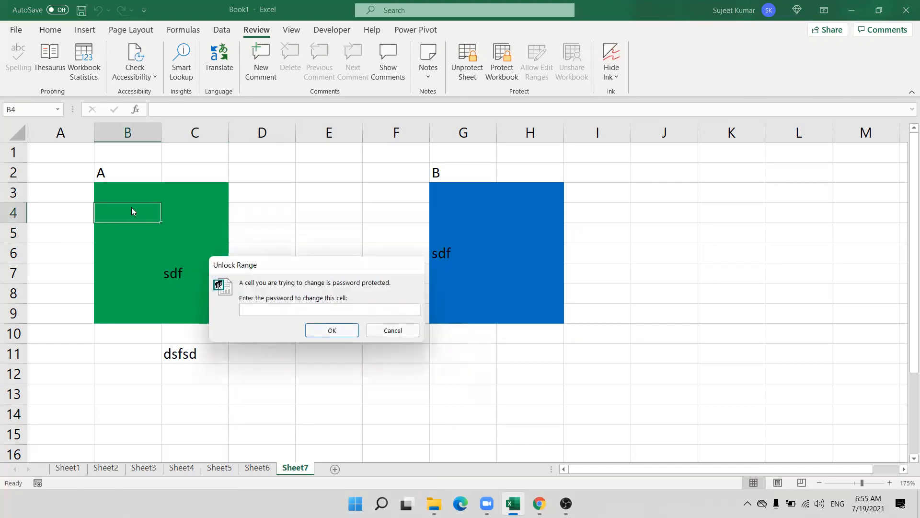
type("1")
key("Return")
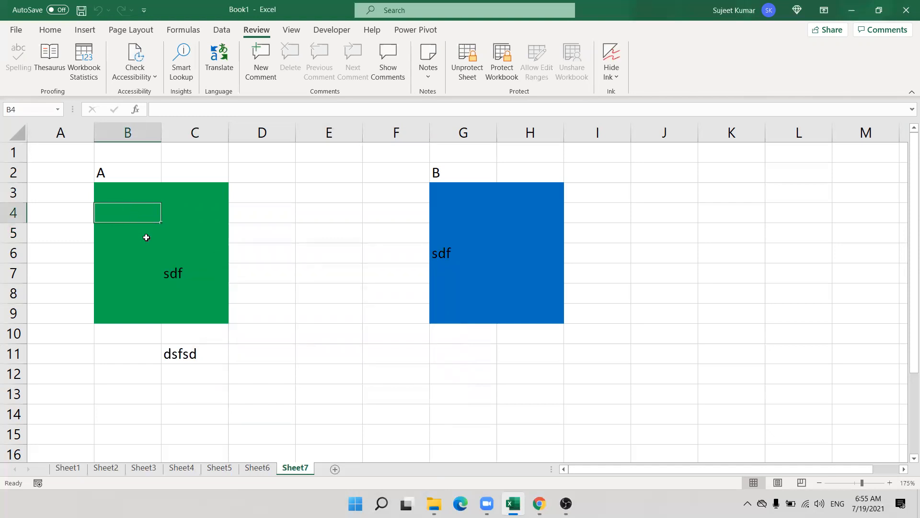
Enter sdf in B5, sd in C4, xc in B7 and fd in C6.
left_click(147, 237)
type("sdf")
left_click(164, 218)
type("sd")
left_click(144, 271)
type("xc")
left_click(193, 245)
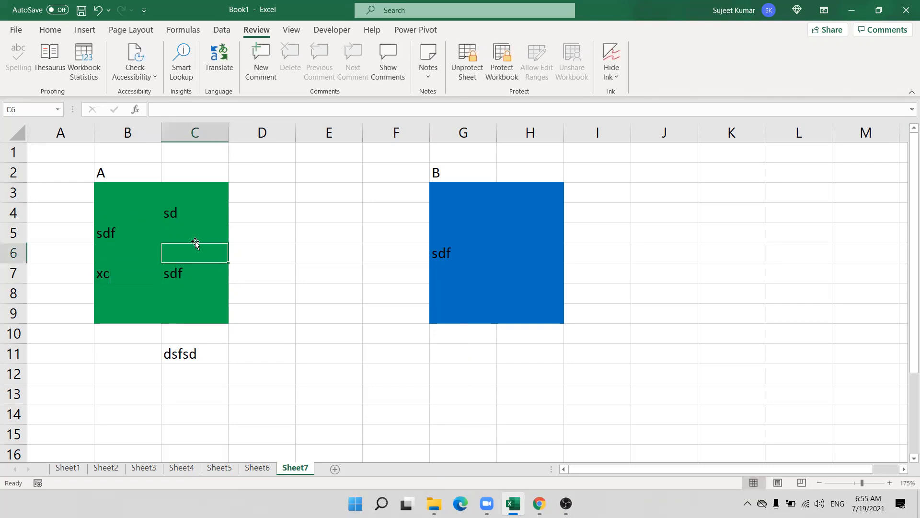
type("fd")
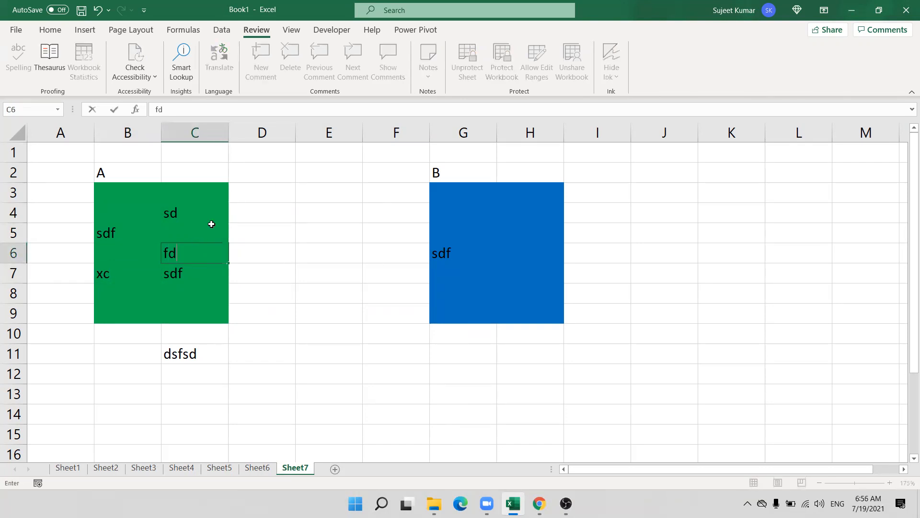
left_click(212, 222)
left_click(541, 257)
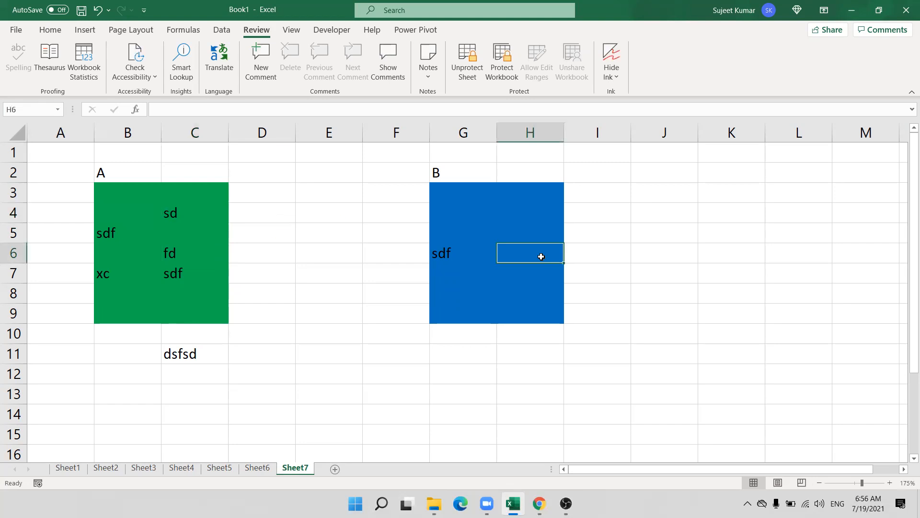
double_click(541, 256)
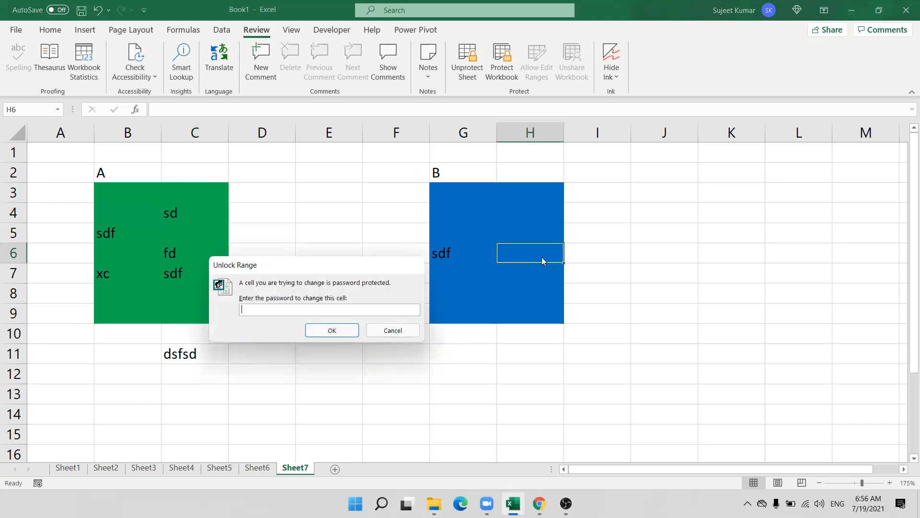
key("Escape")
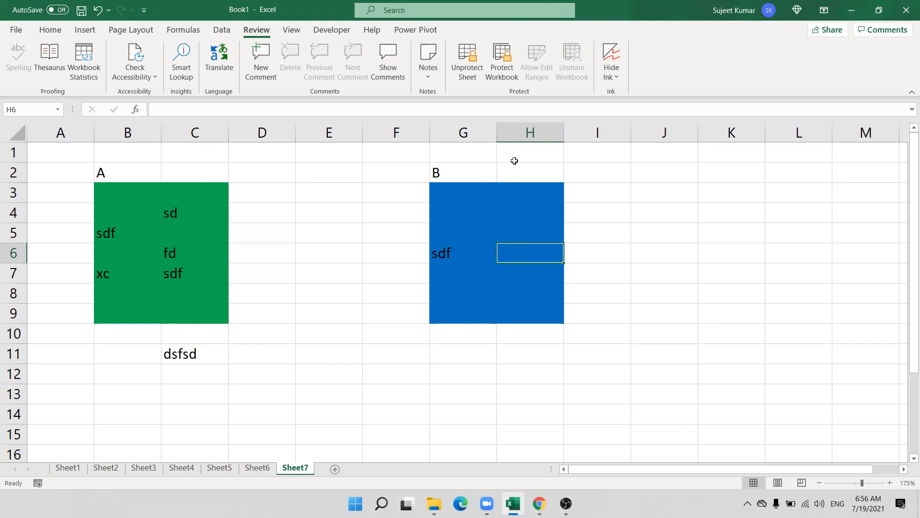
Look at Sheet6, then select C2:H10 back on Sheet7.
left_click(312, 293)
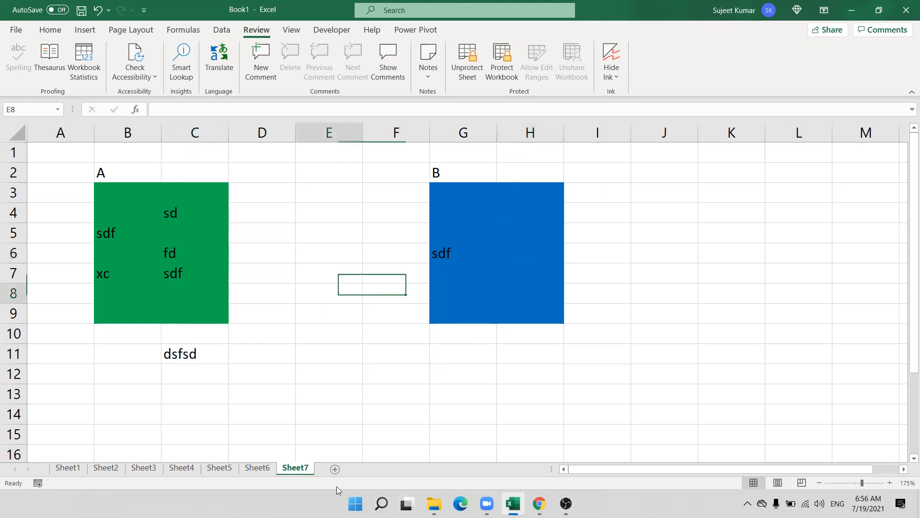
left_click(254, 469)
left_click(288, 468)
left_click_drag(163, 174, 525, 324)
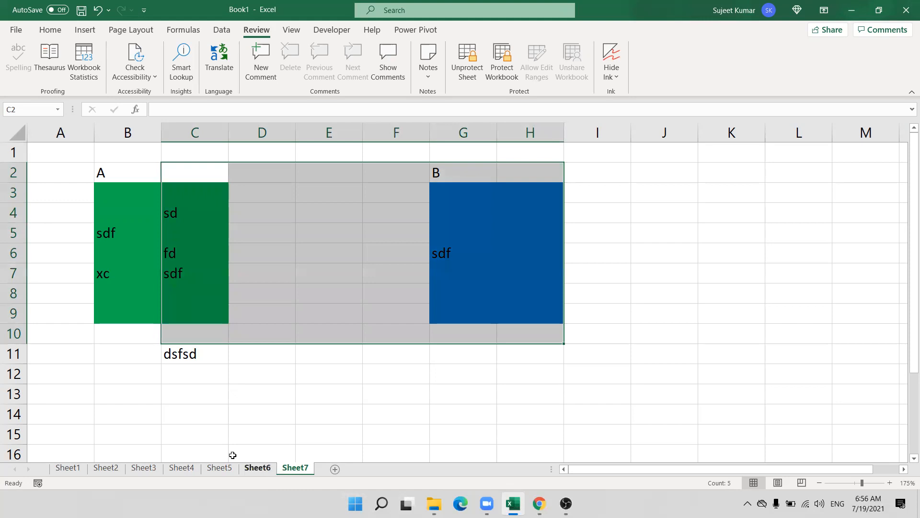
Delete Sheet6, confirming the deletion prompt.
left_click(250, 468)
right_click(251, 468)
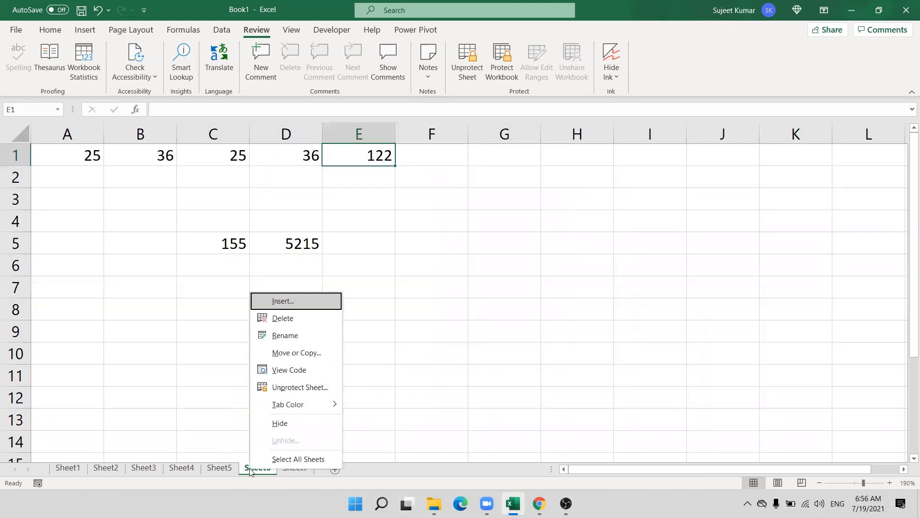
left_click(283, 319)
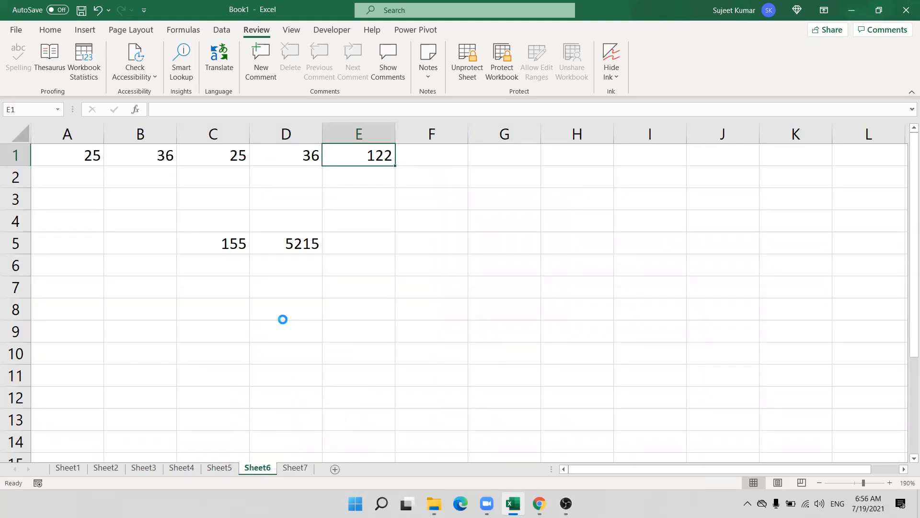
left_click(450, 284)
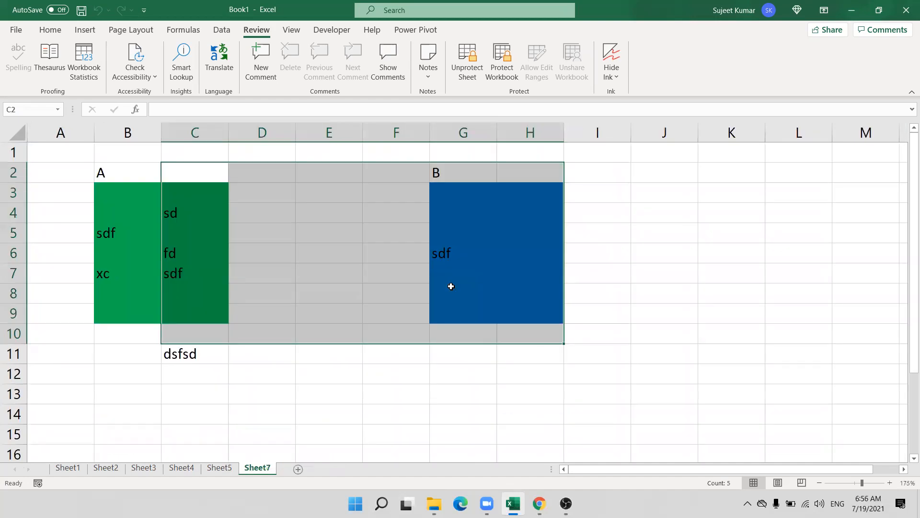
left_click(383, 370)
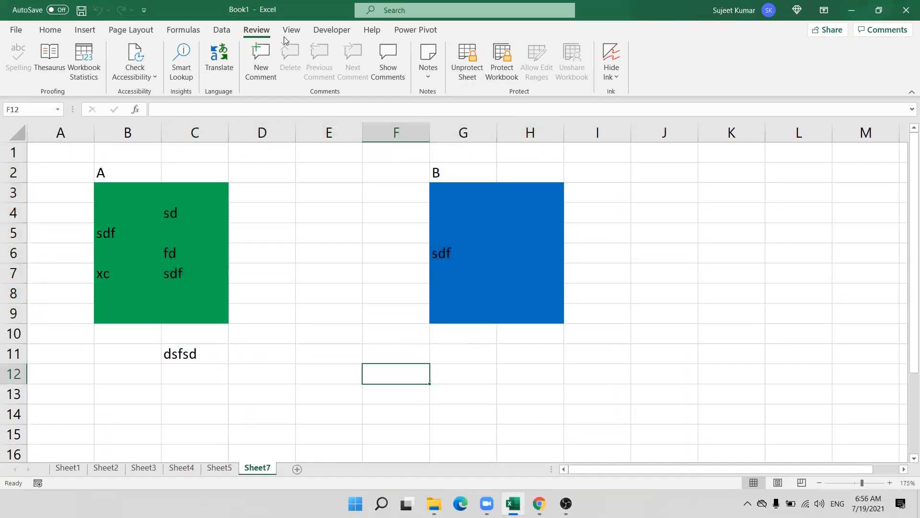
Protect the workbook structure without a password and verify sheet Insert/Delete are unavailable.
left_click(504, 69)
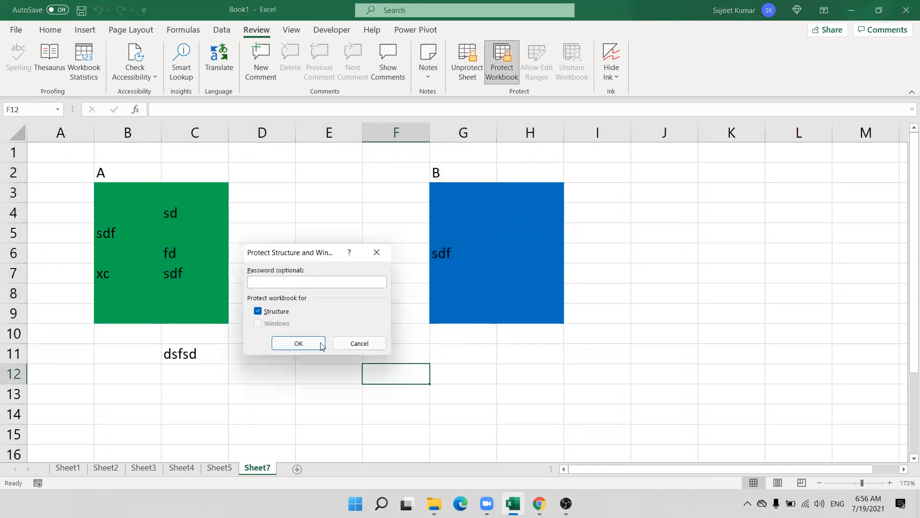
left_click(280, 343)
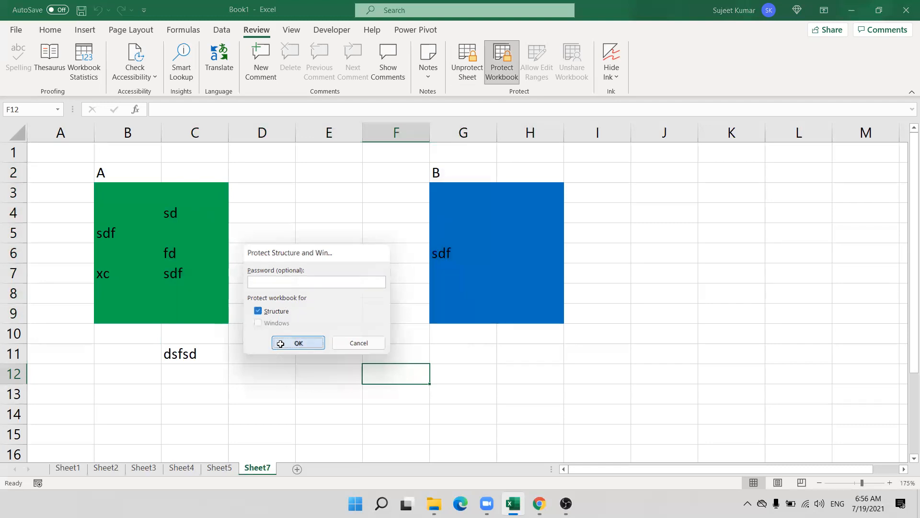
right_click(256, 471)
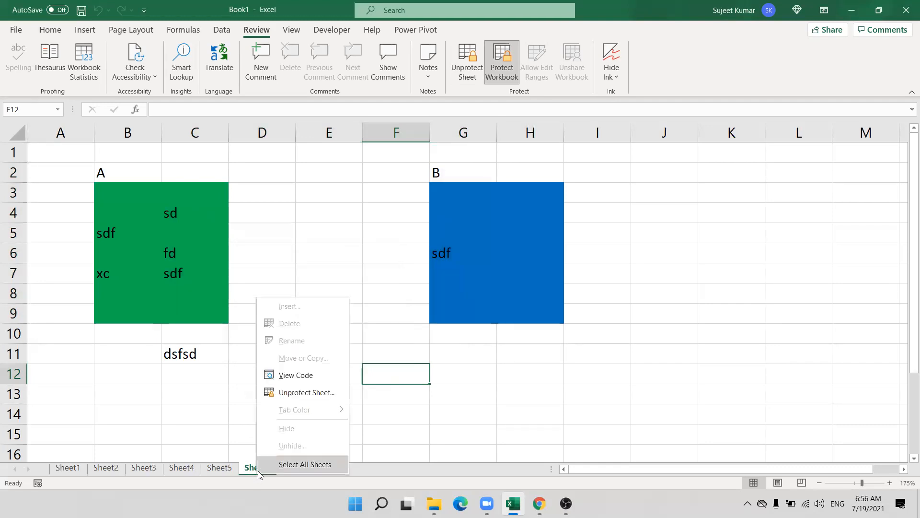
right_click(213, 471)
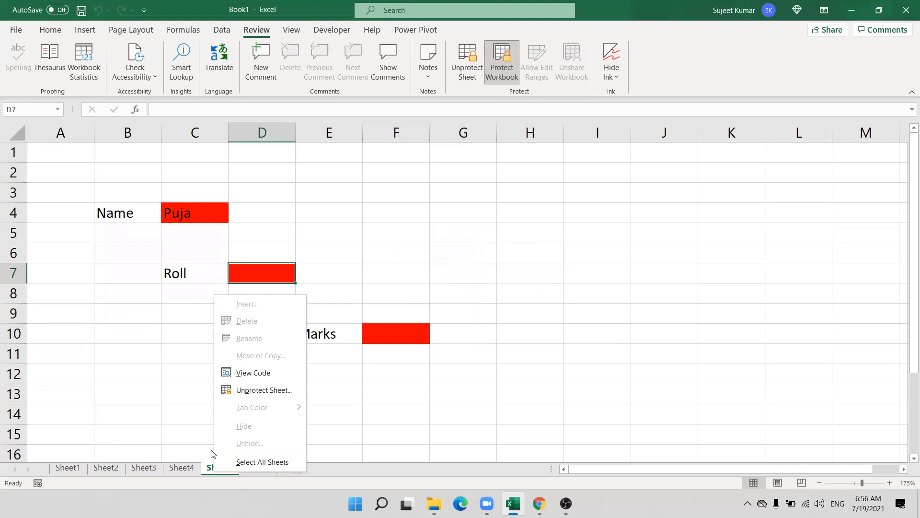
left_click(144, 339)
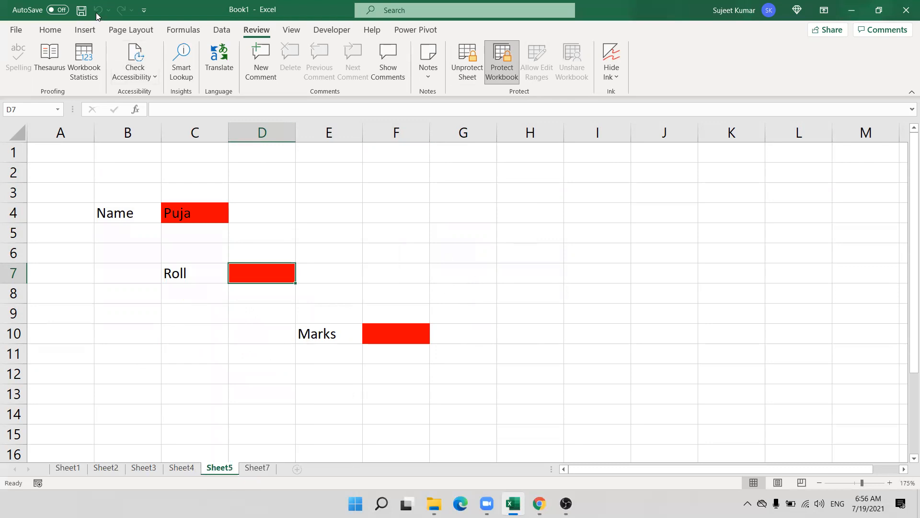
left_click(81, 10)
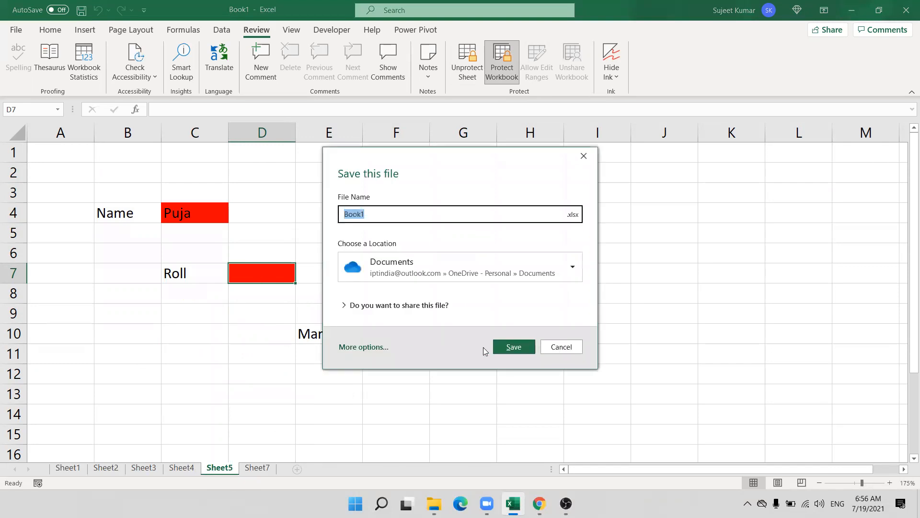
left_click(347, 348)
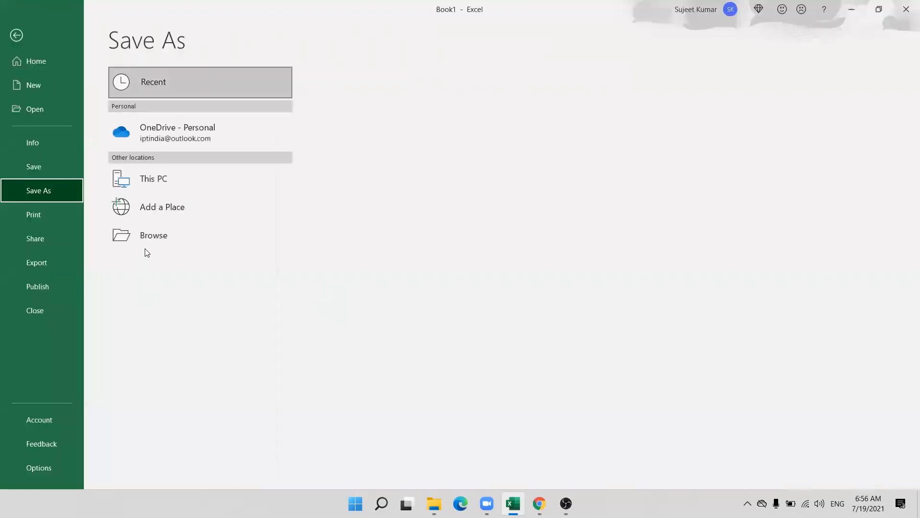
left_click(149, 241)
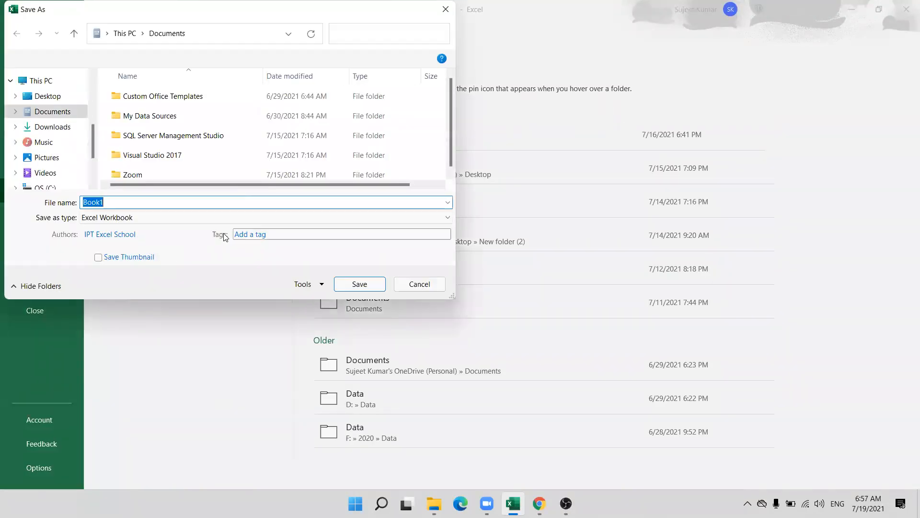
left_click(316, 290)
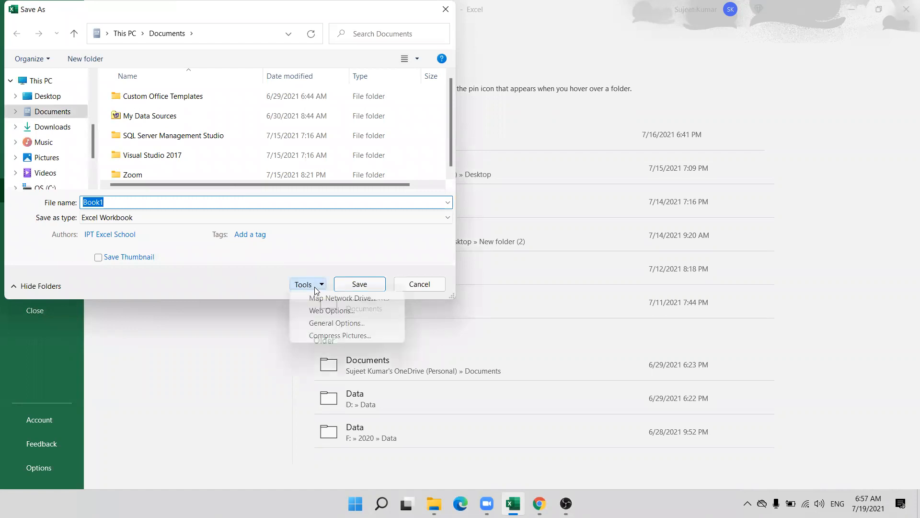
left_click(318, 322)
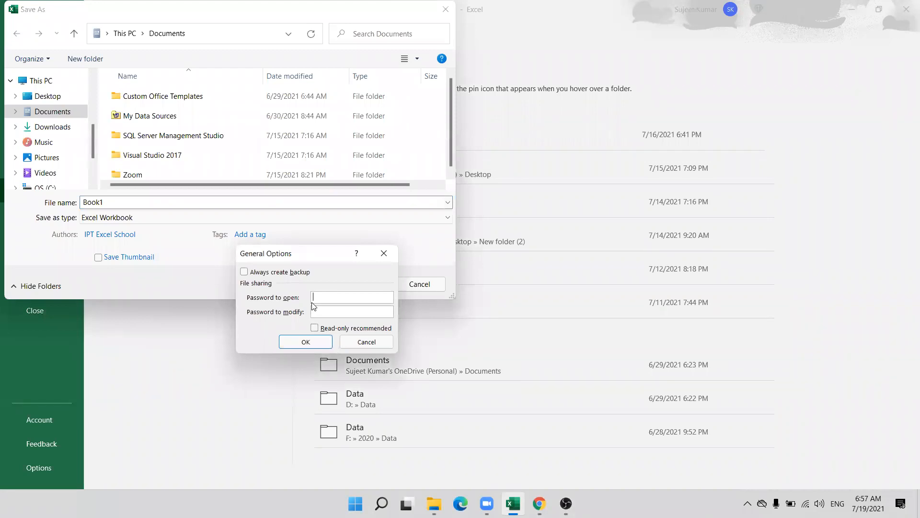
left_click(338, 297)
left_click(361, 344)
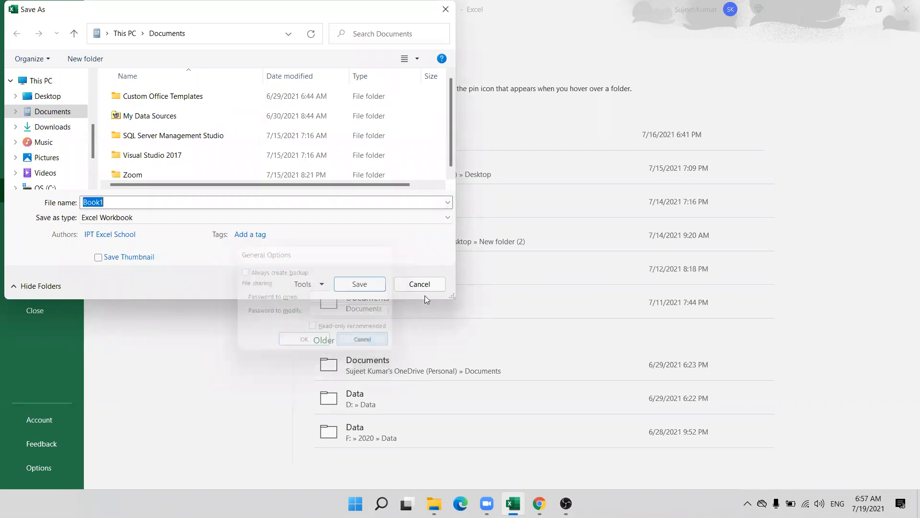
left_click(419, 285)
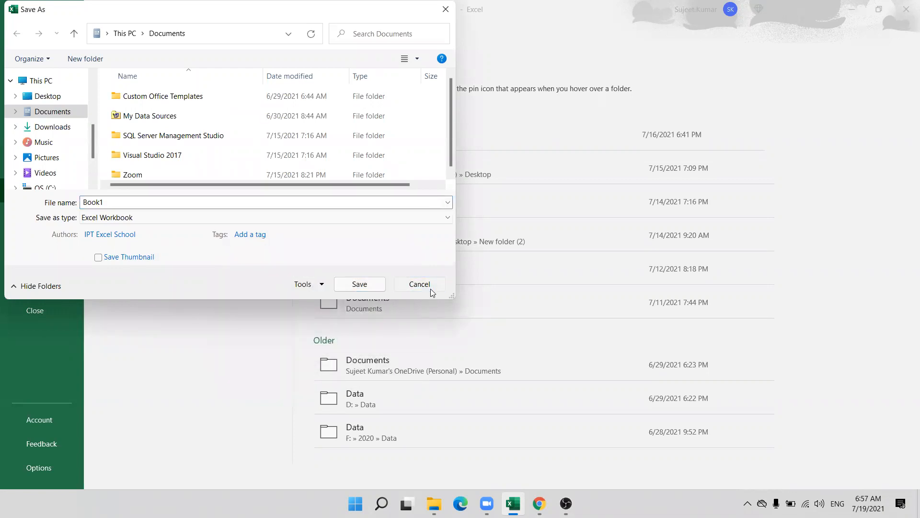
left_click(17, 36)
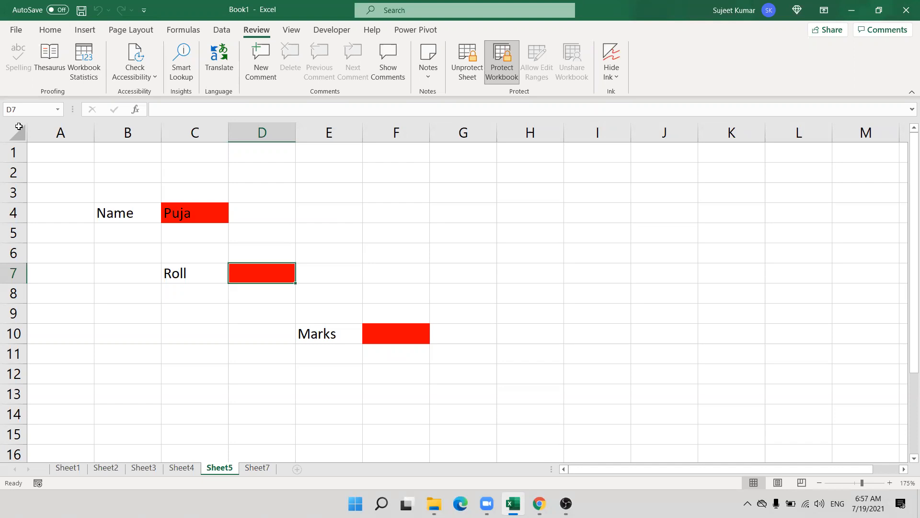
Cancel Encrypt with Password under File > Info twice, leaving no password, then minimize Excel.
left_click(16, 30)
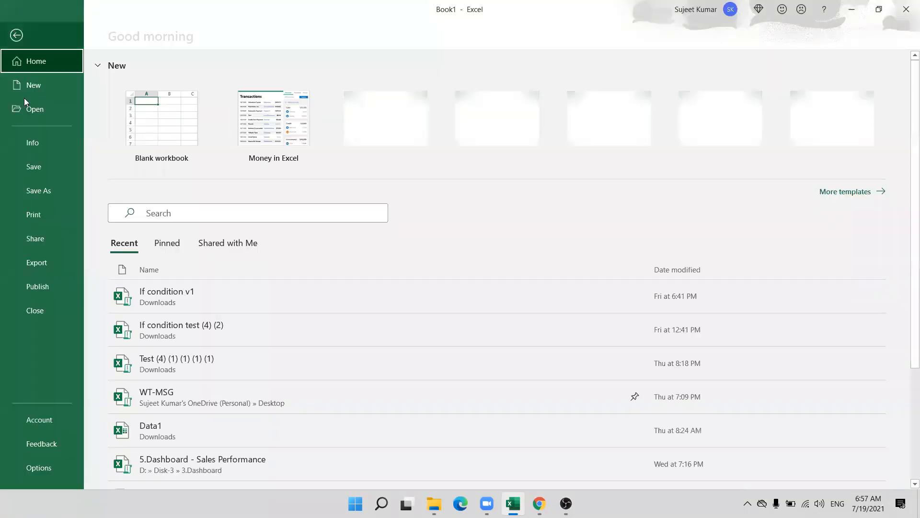
left_click(31, 145)
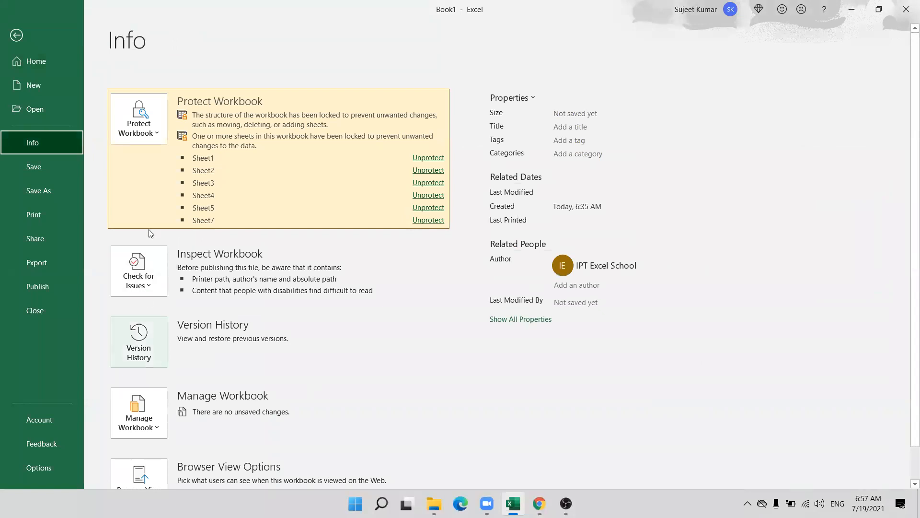
left_click(141, 137)
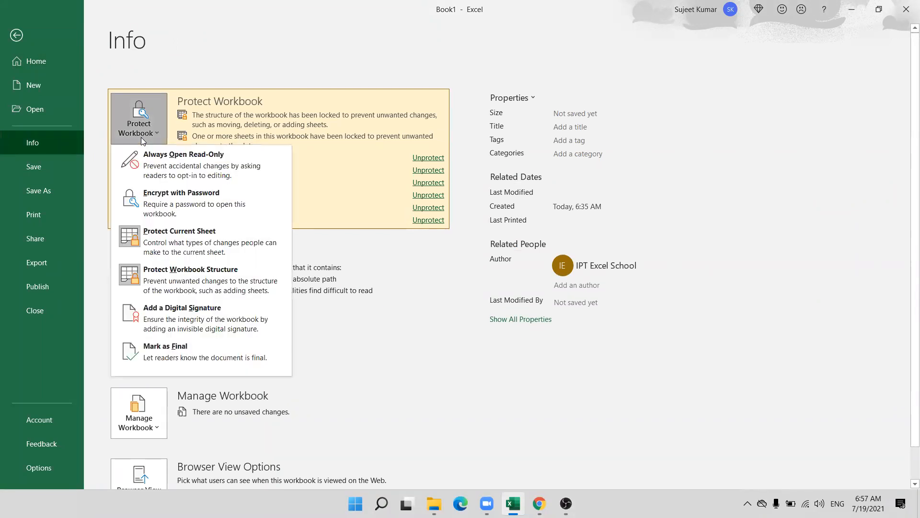
left_click(177, 206)
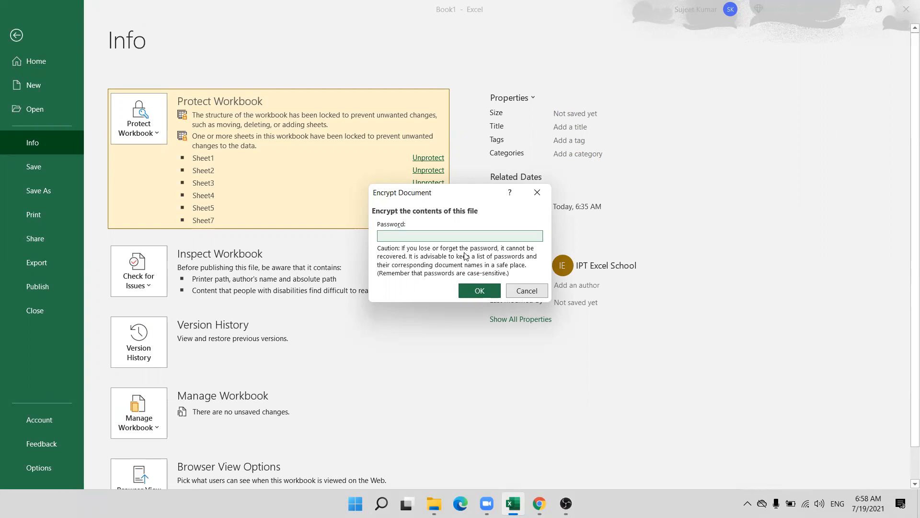
left_click(524, 288)
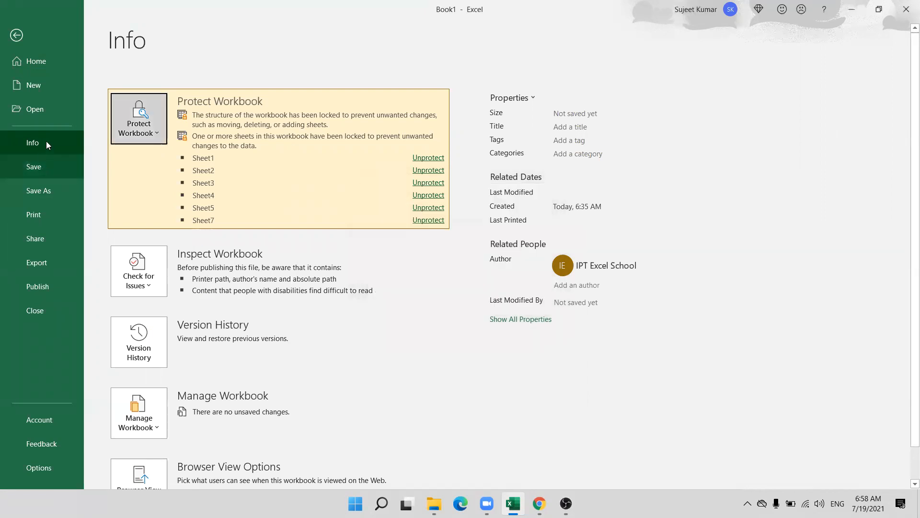
left_click(141, 137)
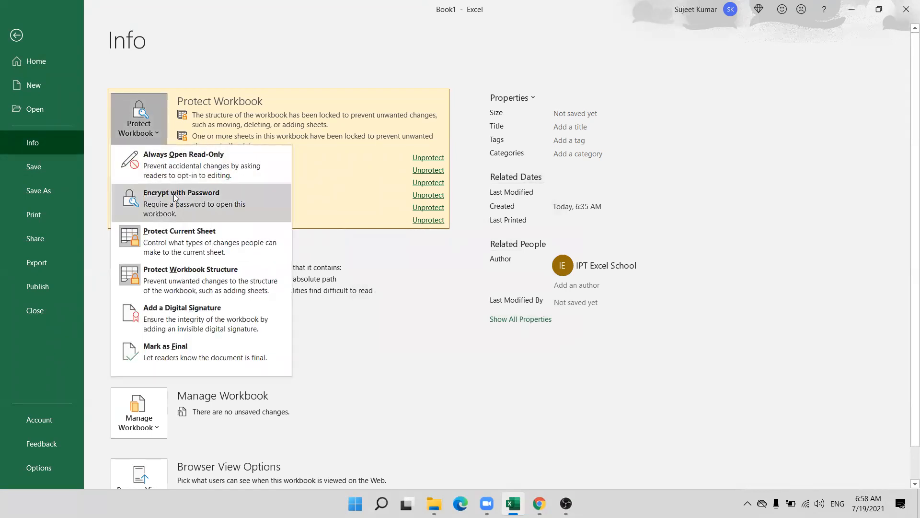
left_click(175, 196)
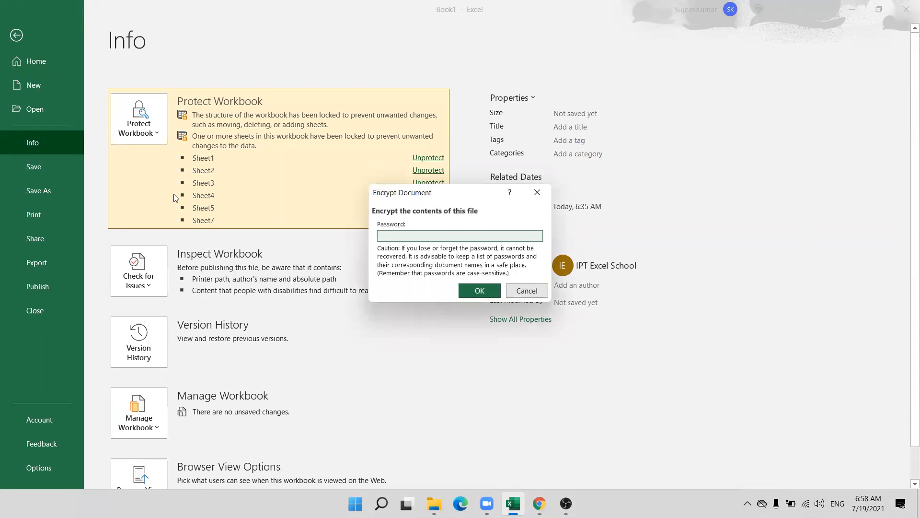
key("Escape")
key("Escape")
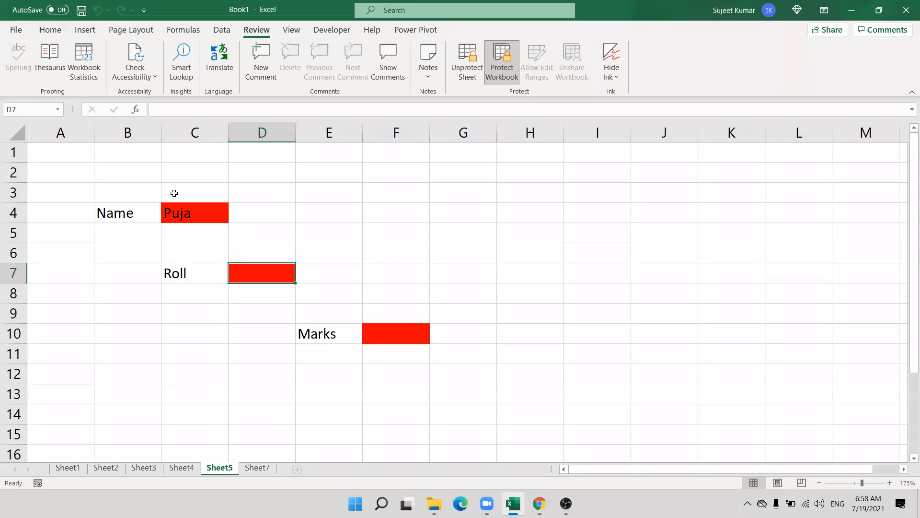
key("super+d")
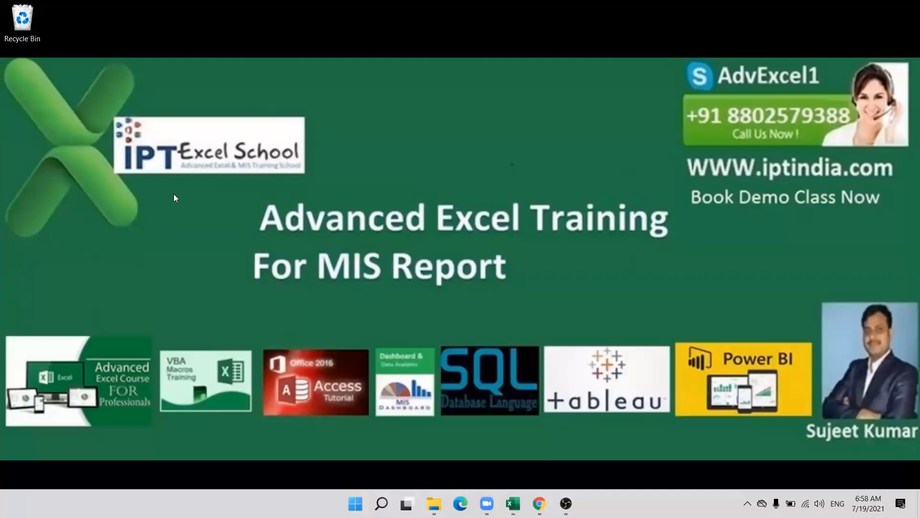